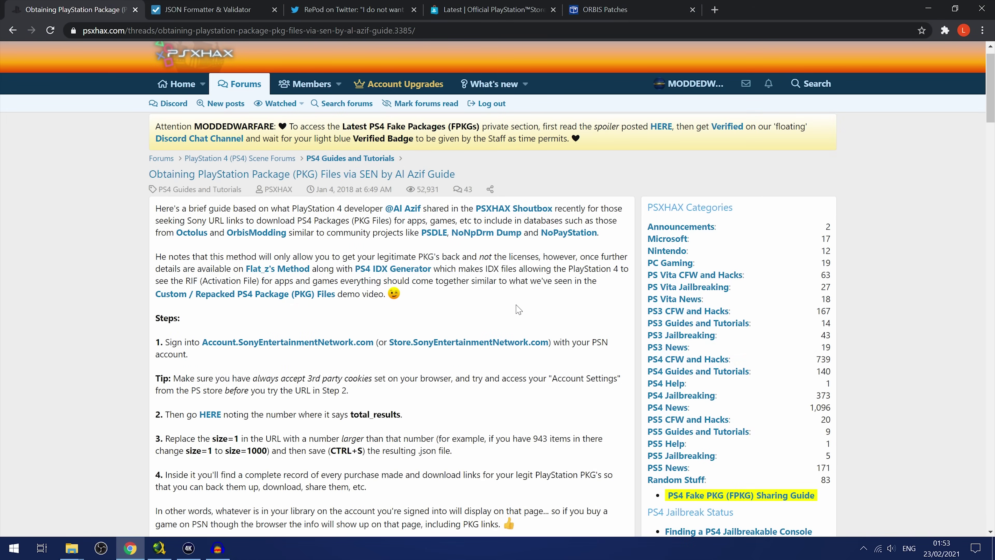
Step: Look over the PlayStation Store page, then bring up RePod's Twitter thread about PSDLE
left_click(493, 10)
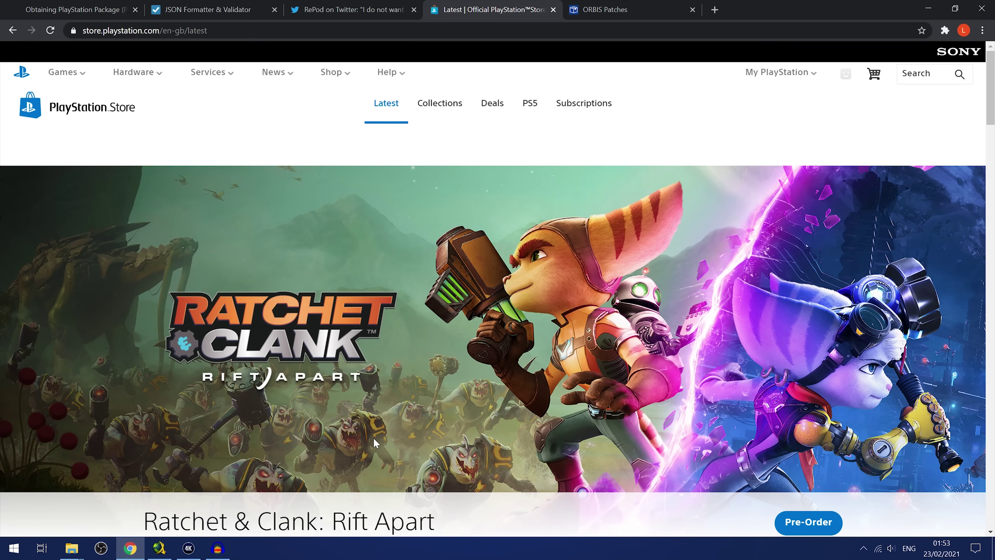
scroll(373, 438, "down", 10)
scroll(453, 432, "up", 10)
left_click(229, 31)
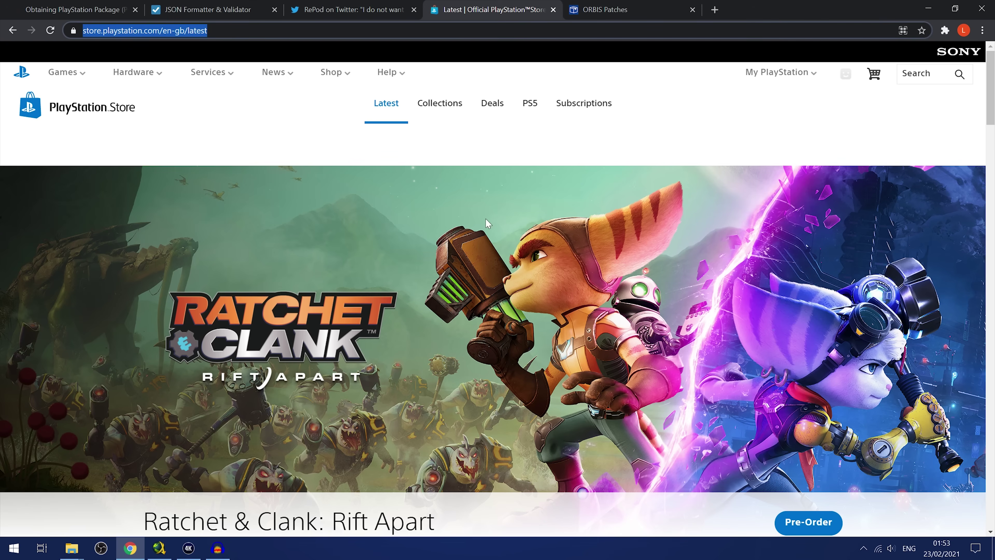
left_click(661, 149)
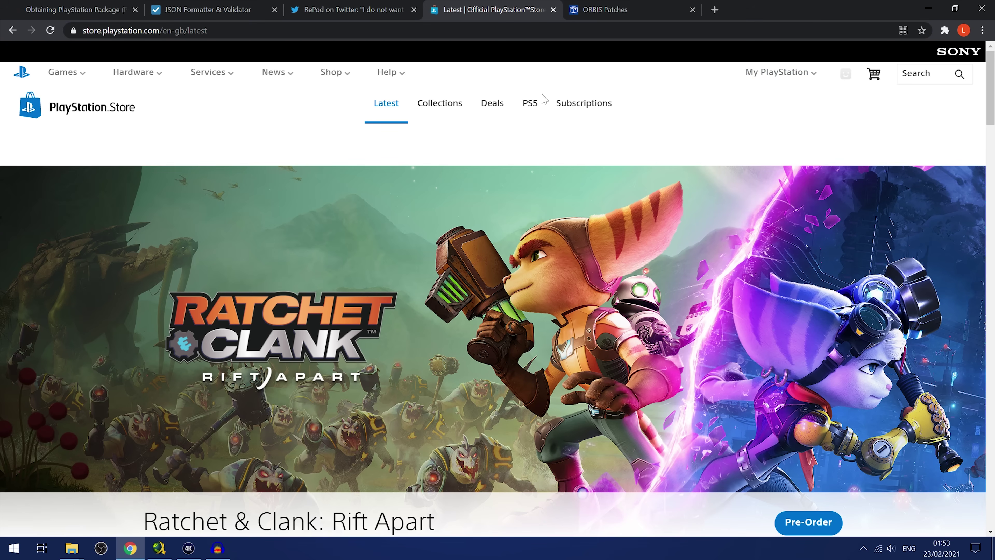
left_click(353, 9)
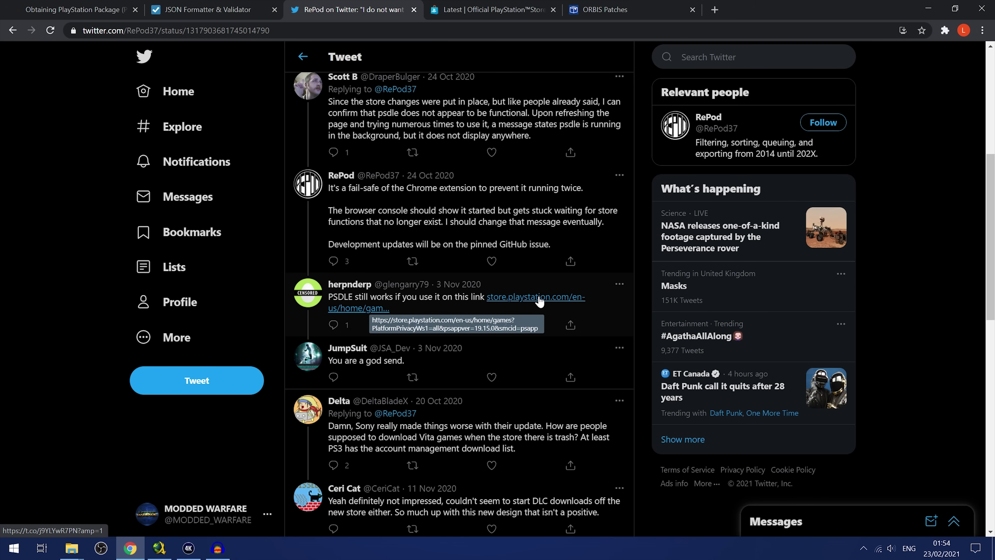
Step: Follow the reply's store link to the UK English store's Games page, then return to the PSXHAX guide
left_click(539, 301)
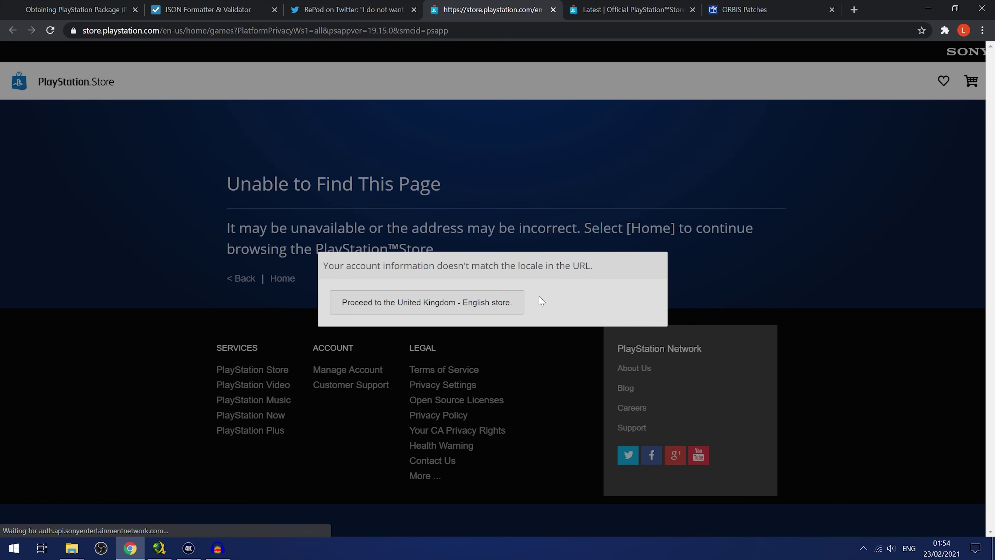
left_click(499, 308)
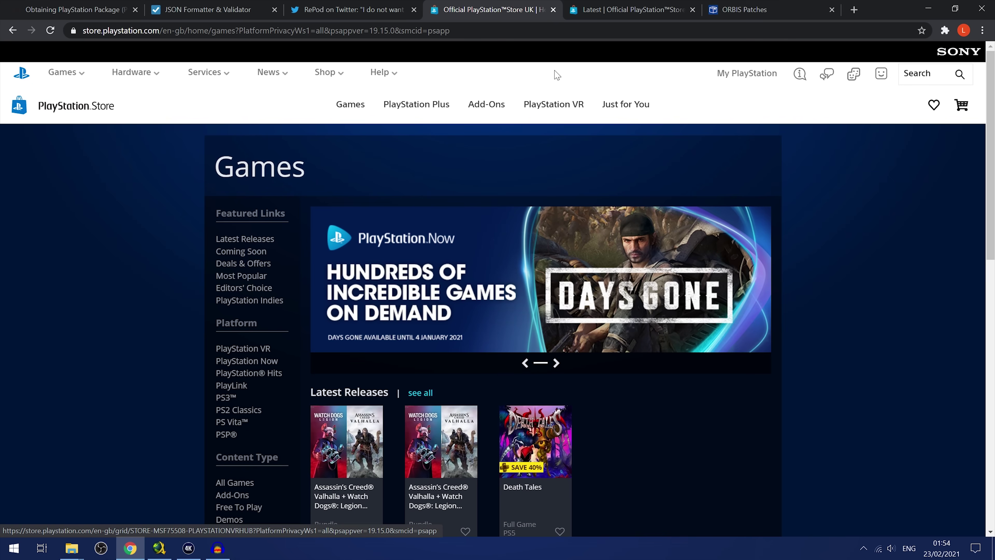
left_click(77, 11)
scroll(292, 301, "down", 3)
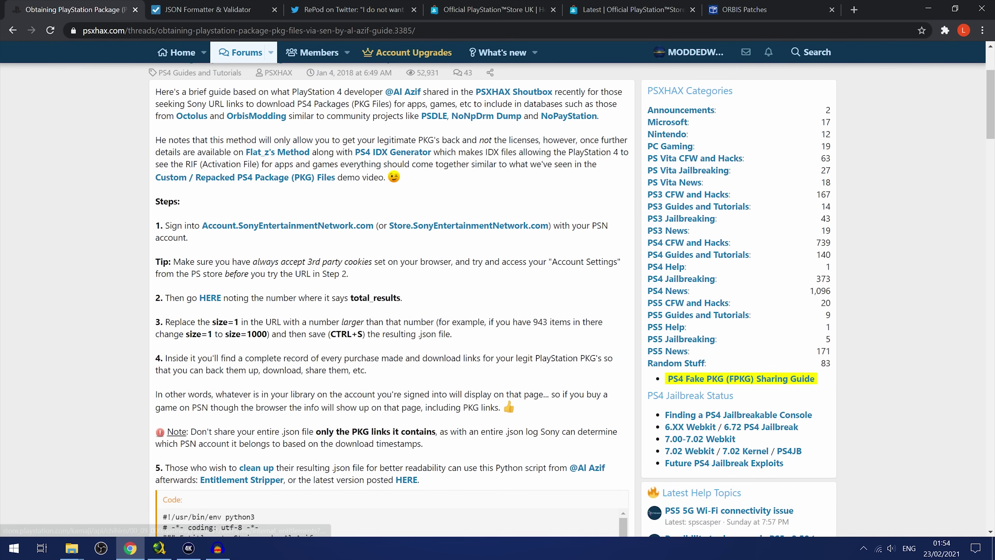
Step: Read the guide's cookie tip and confirm Chrome's cookie settings allow all cookies
left_click_drag(180, 262, 189, 237)
left_click_drag(258, 262, 156, 261)
left_click(156, 262)
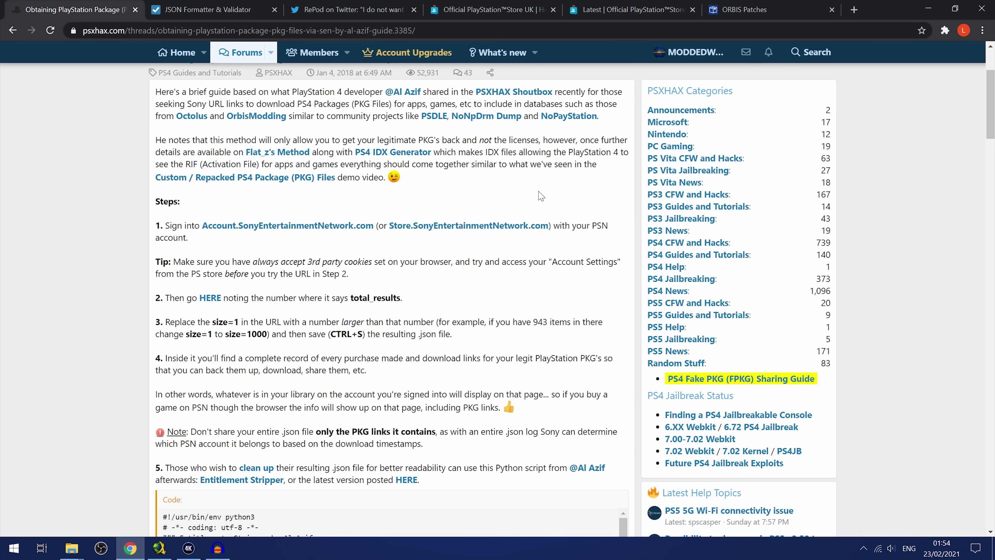
left_click(983, 32)
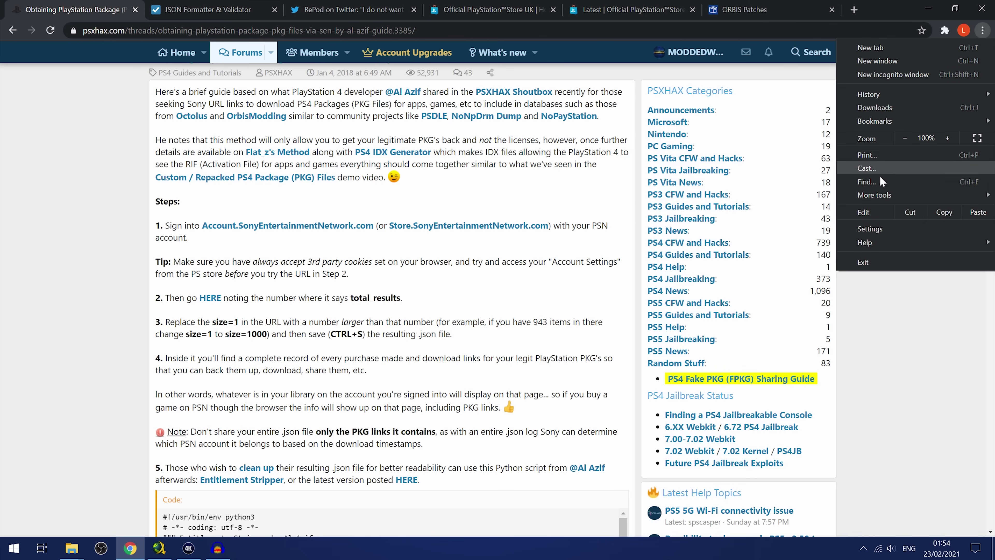
left_click(871, 229)
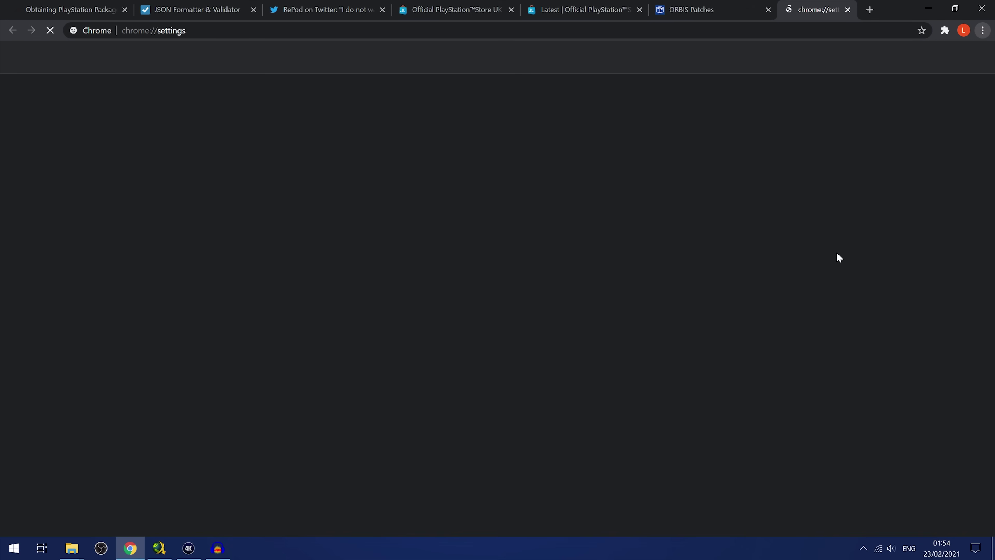
left_click(380, 253)
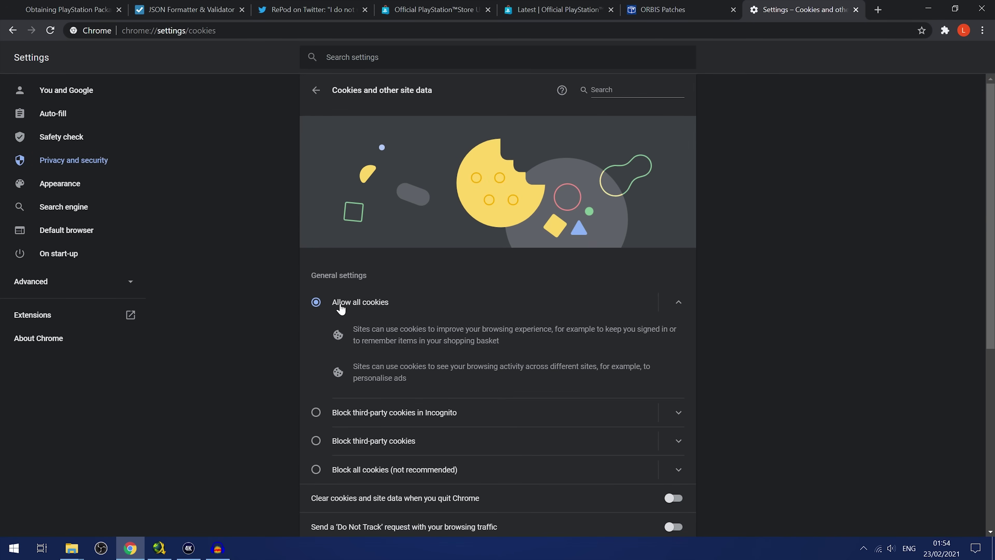
left_click(855, 10)
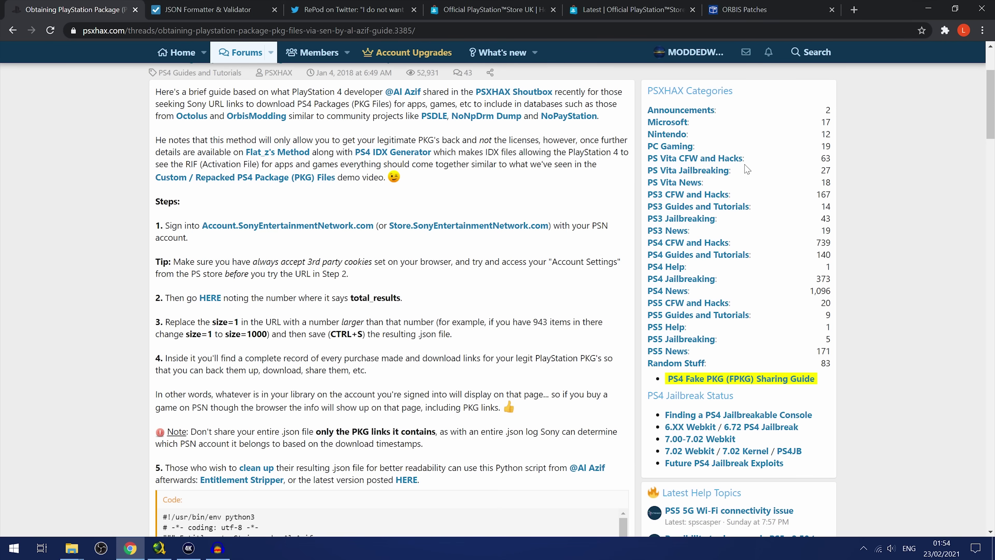
Step: Open the step 2 HERE link to view the account's entitlements JSON
left_click(209, 298)
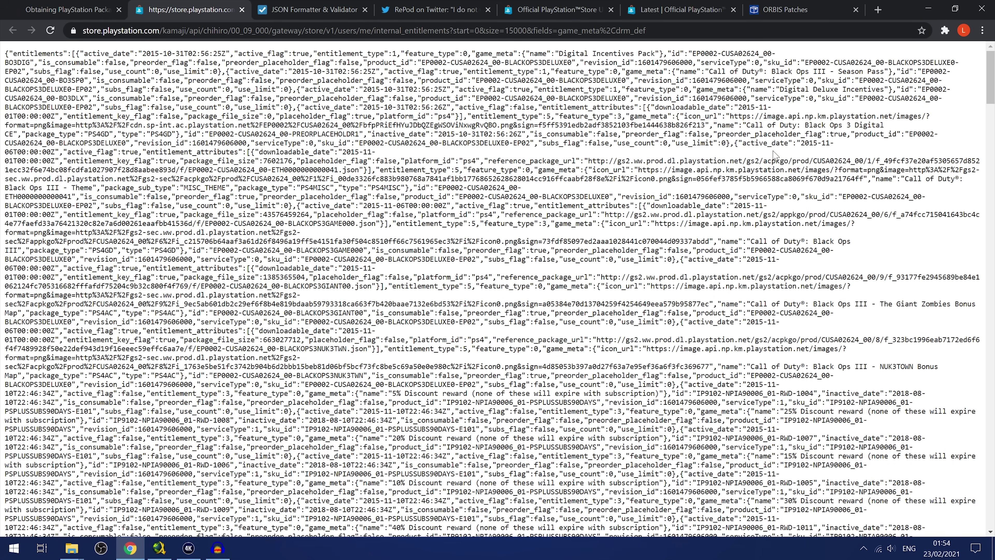
left_click_drag(774, 143, 342, 375)
left_click(341, 375)
Step: Copy all the entitlements JSON, paste it into JSON Formatter & Validator and process it
key("ctrl+a")
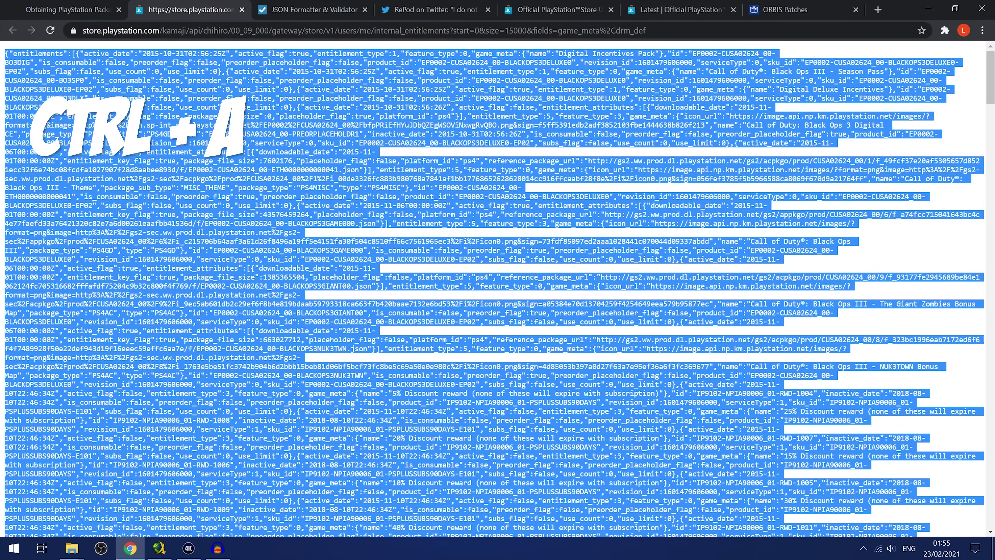
key("ctrl+c")
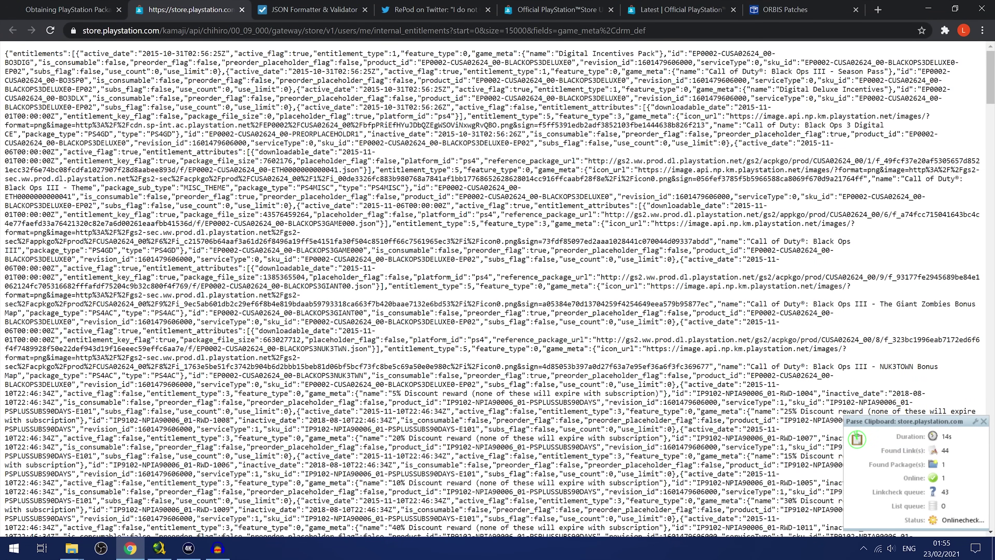
key("ctrl+a")
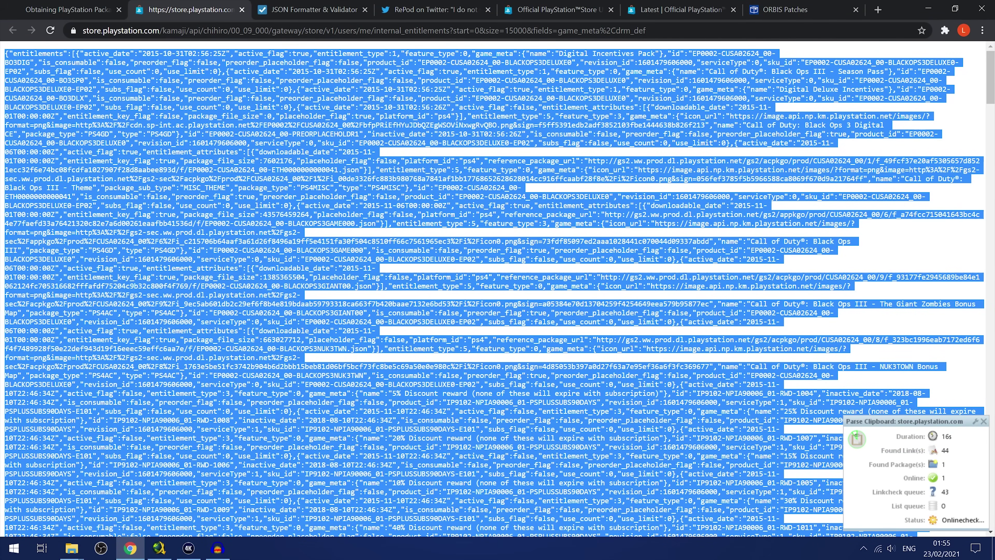
left_click(928, 9)
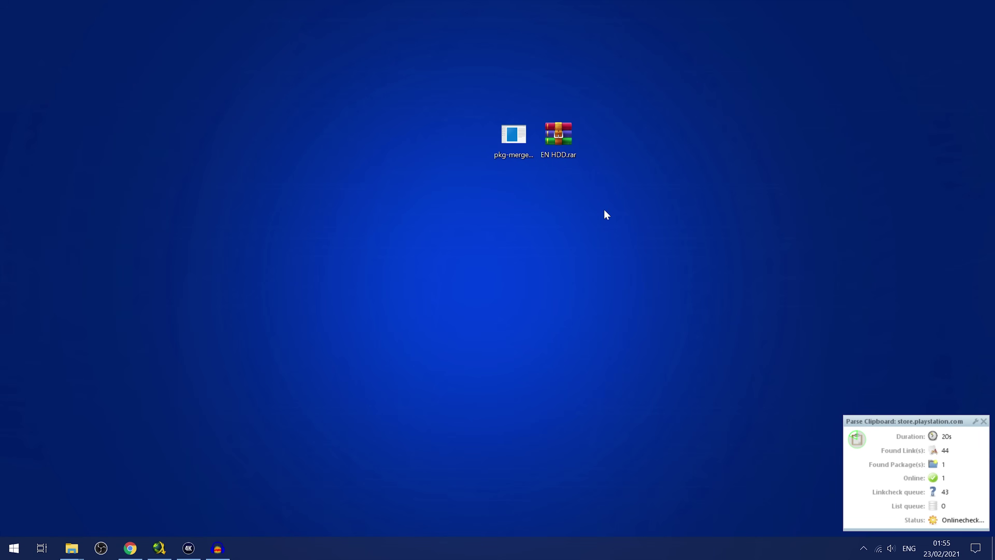
left_click(130, 548)
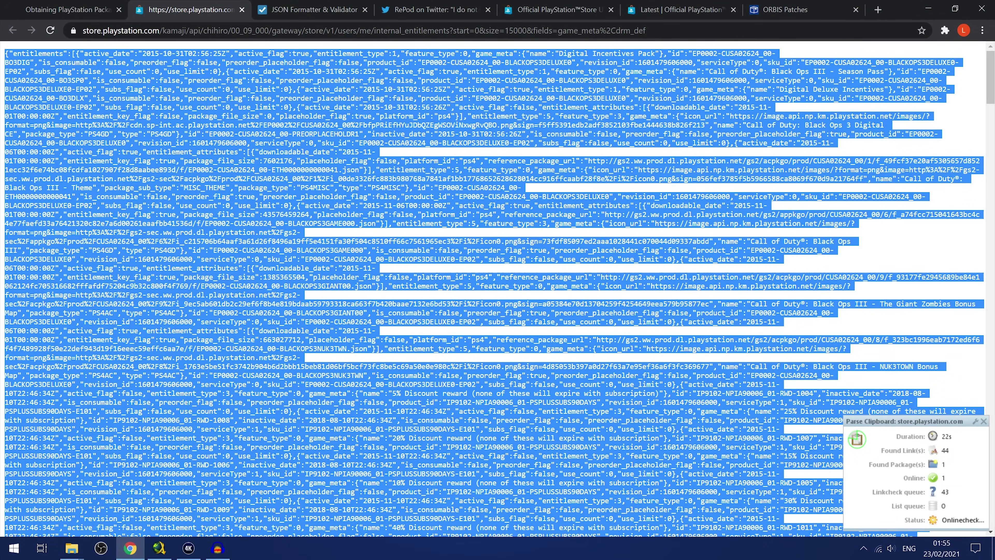
key("ctrl+Tab")
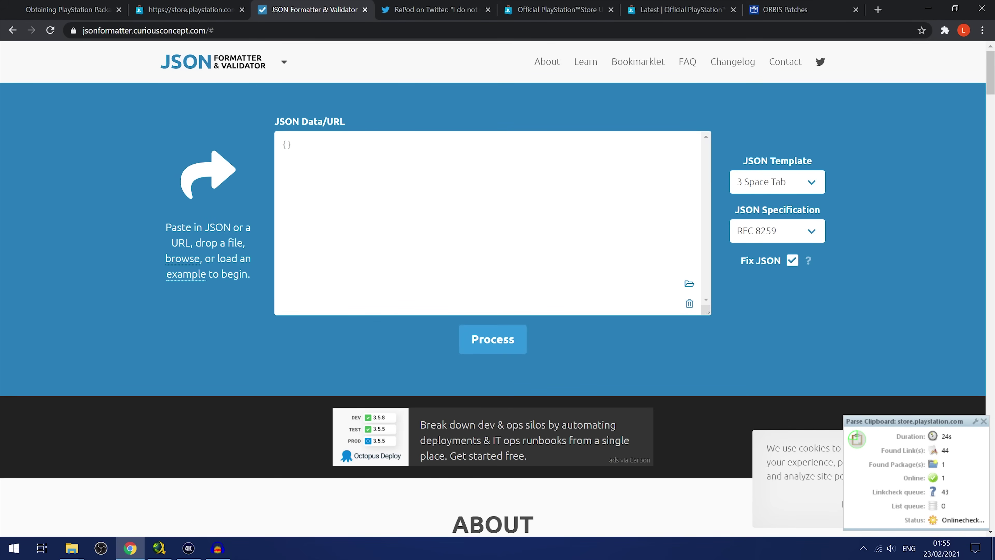
key("ctrl+v")
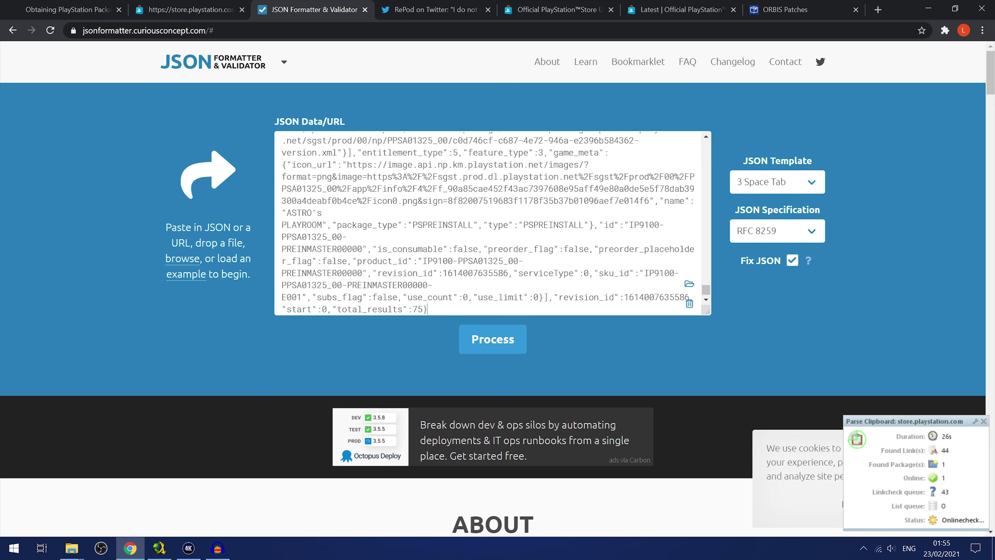
scroll(489, 223, "up", 1)
left_click(493, 339)
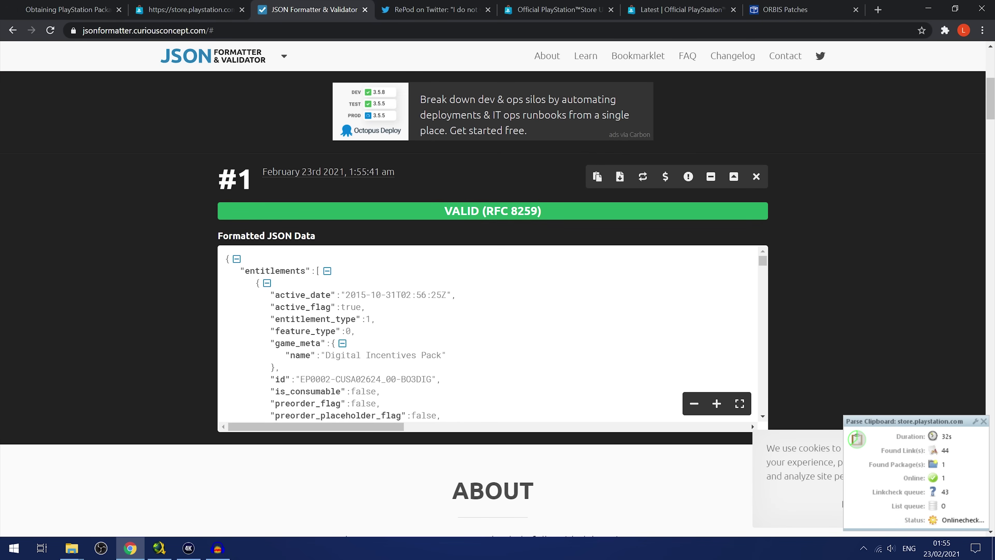
Step: Paste the JSON into Notepad and save it to the desktop as PSN Backup.json with All Files type
left_click(928, 8)
left_click(14, 548)
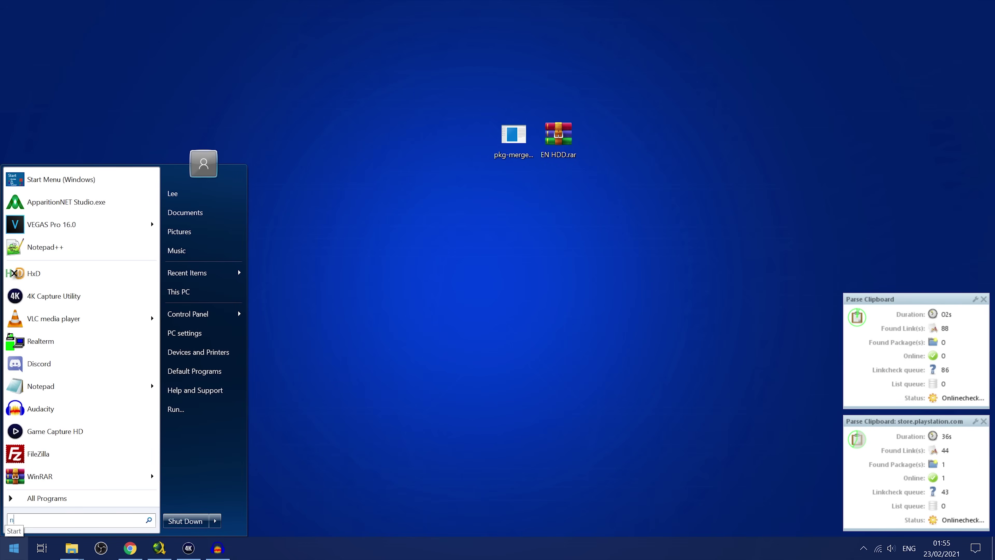
type("note")
key("Return")
key("ctrl+v")
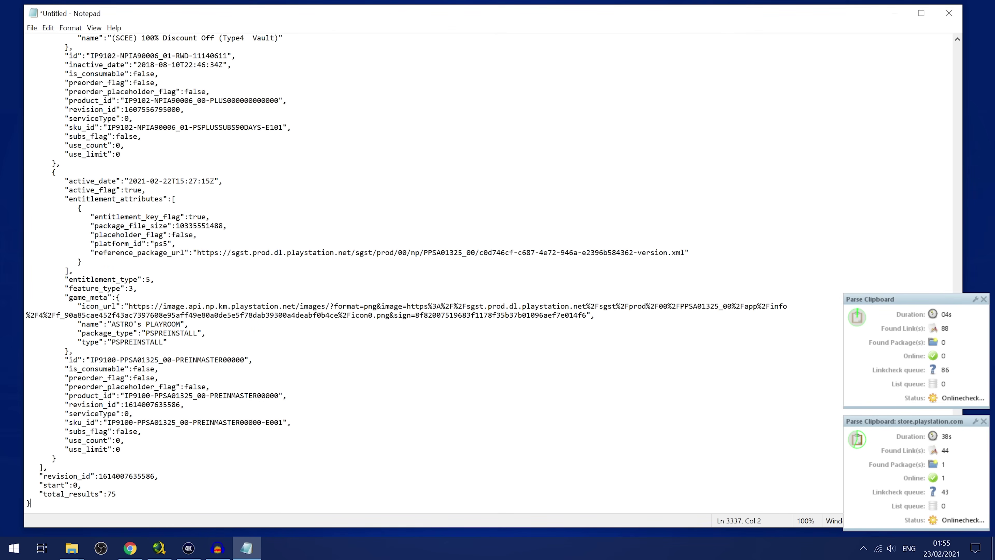
left_click(31, 28)
left_click(51, 87)
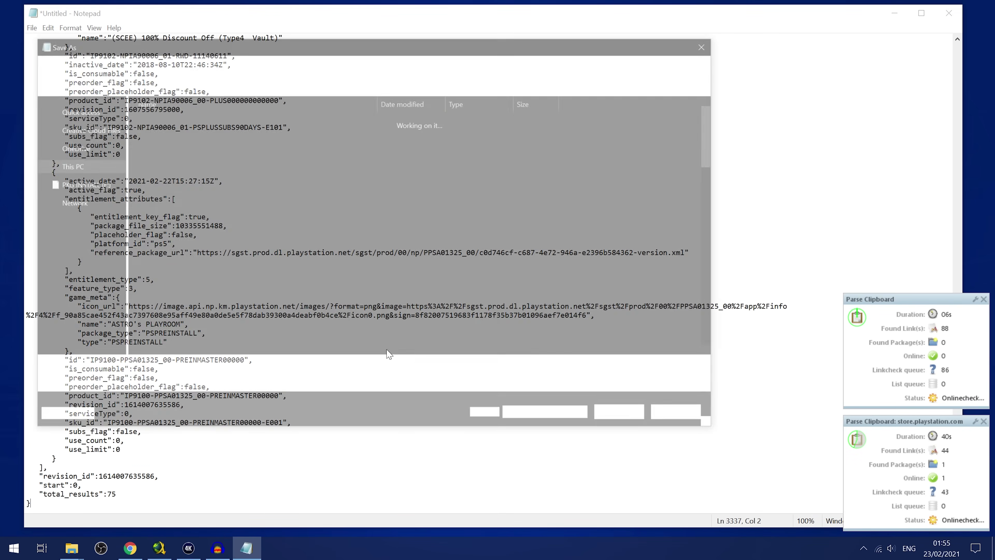
left_click(173, 393)
left_click(173, 414)
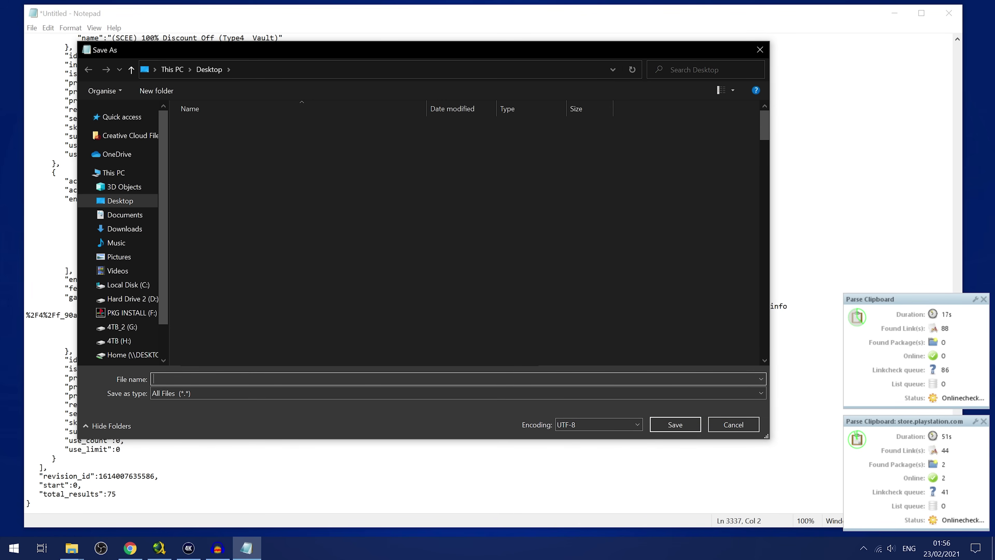
type("PSN")
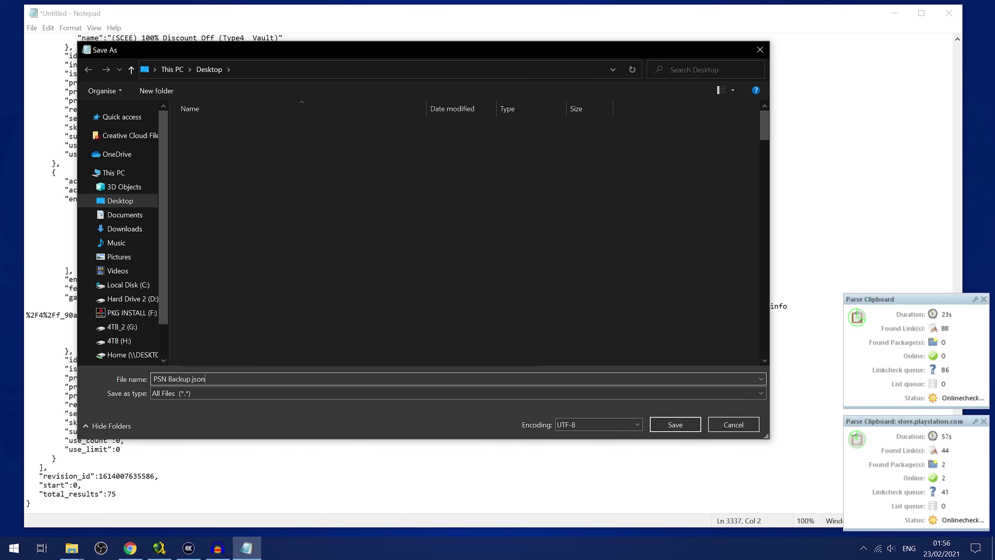
type(" Backup.json")
key("Return")
Step: Close Notepad and drop PSN Backup.json onto the Chrome window
left_click(948, 12)
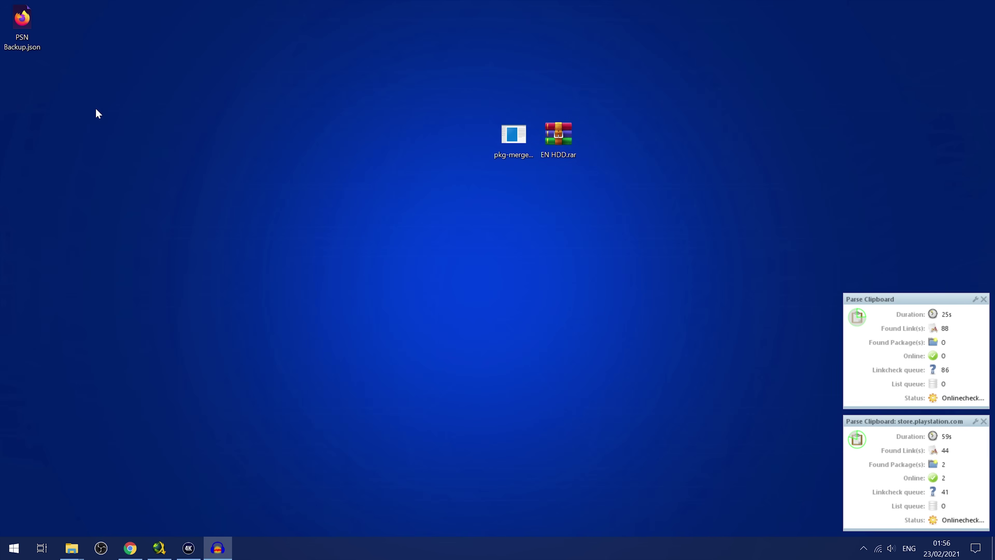
left_click(23, 37)
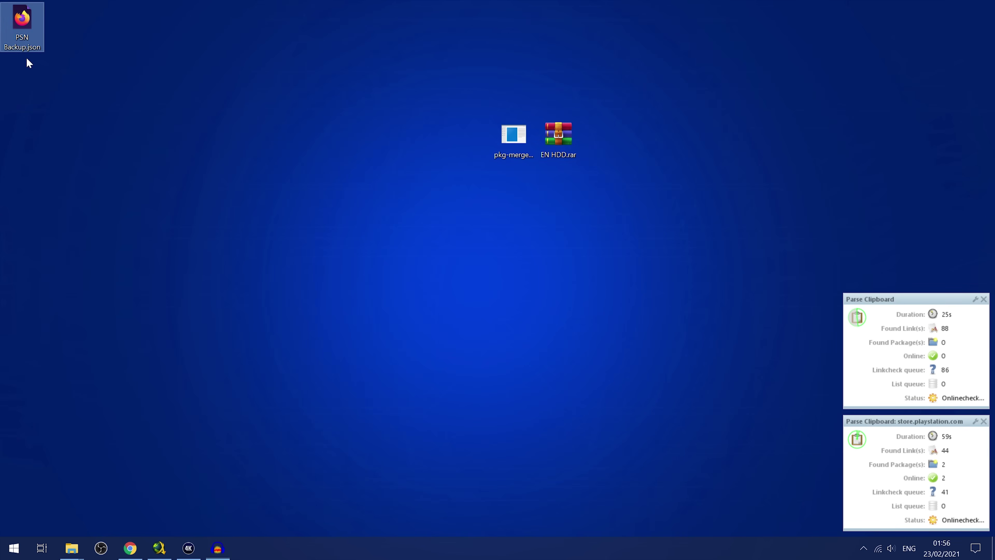
left_click(130, 548)
left_click_drag(24, 43, 251, 237)
Step: Open PSN Backup.json in a full-size Chrome tab and skim its contents
left_click(803, 108)
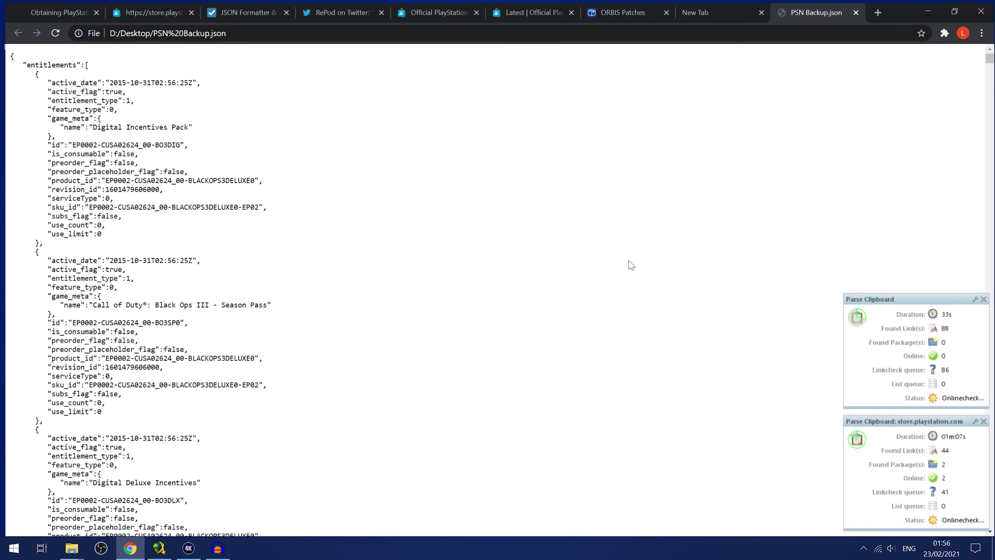
left_click(983, 299)
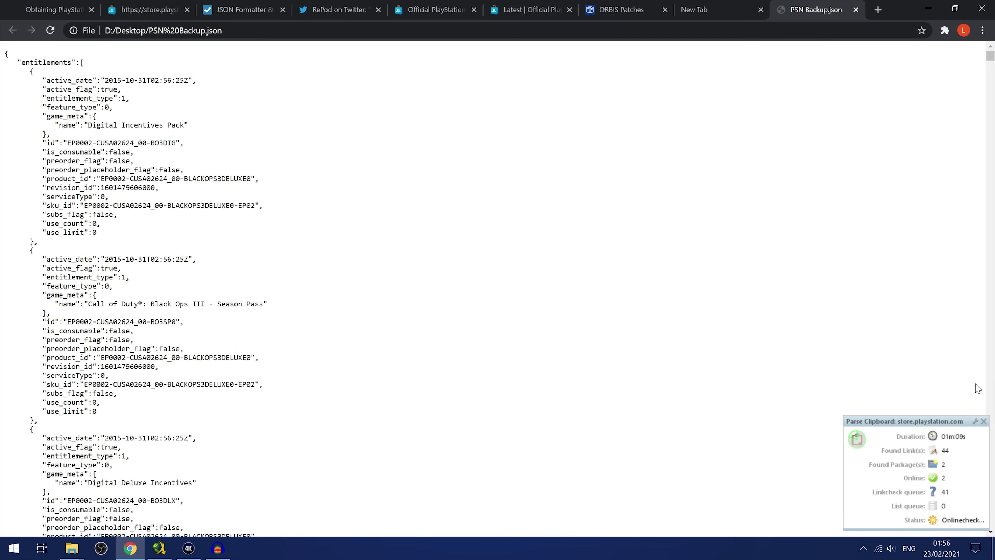
left_click(983, 421)
scroll(206, 229, "down", 3)
scroll(285, 80, "up", 2)
scroll(384, 238, "down", 10)
scroll(385, 238, "down", 12)
scroll(385, 239, "up", 10)
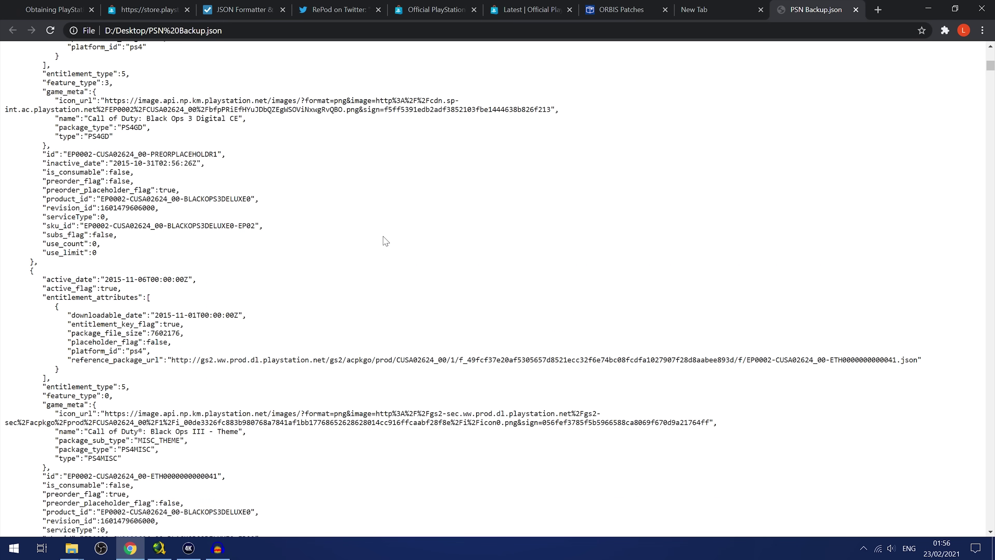
scroll(385, 240, "down", 2)
scroll(385, 241, "up", 15)
Step: Find '.json' on the page and select the BLACKOPS3GAME000 reference package URL
key("ctrl+f")
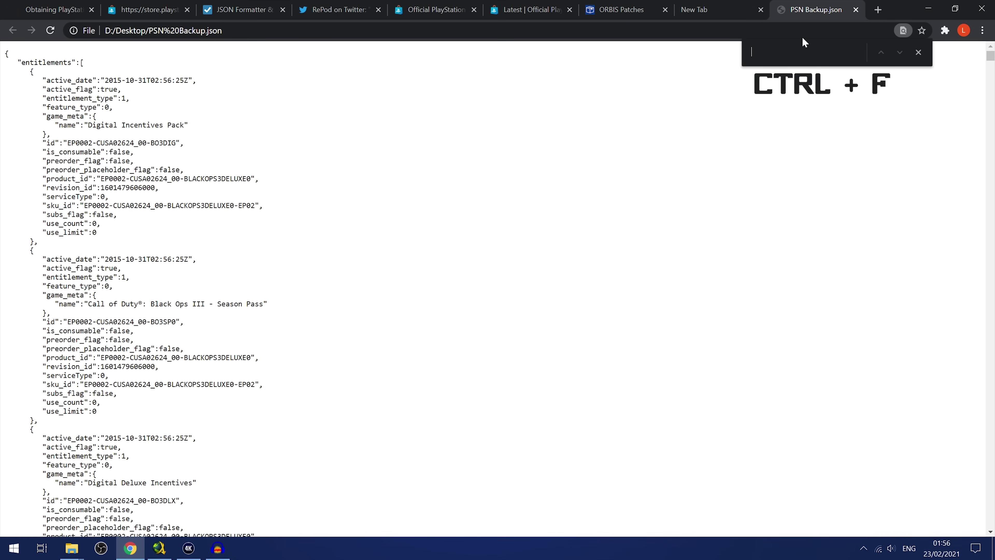
type(".json")
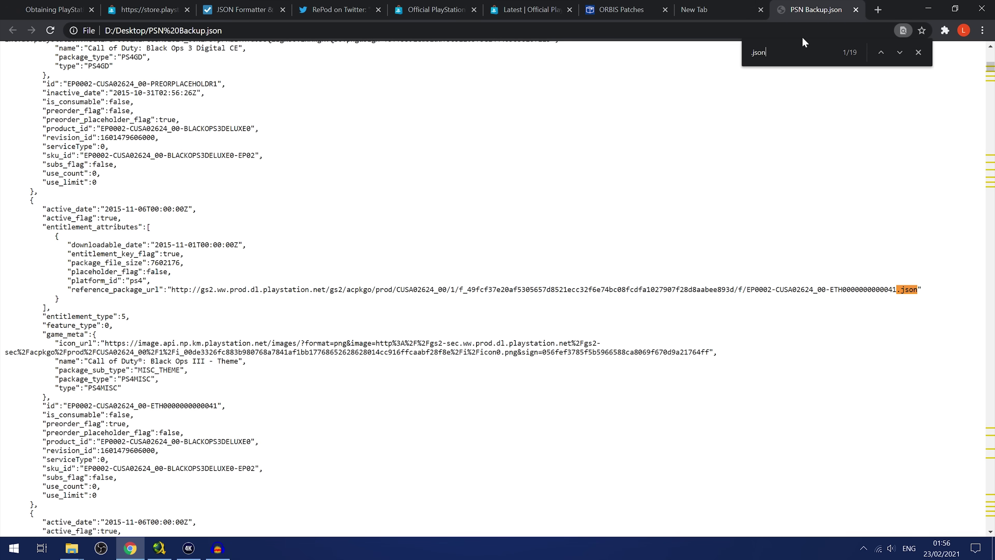
scroll(697, 235, "down", 3)
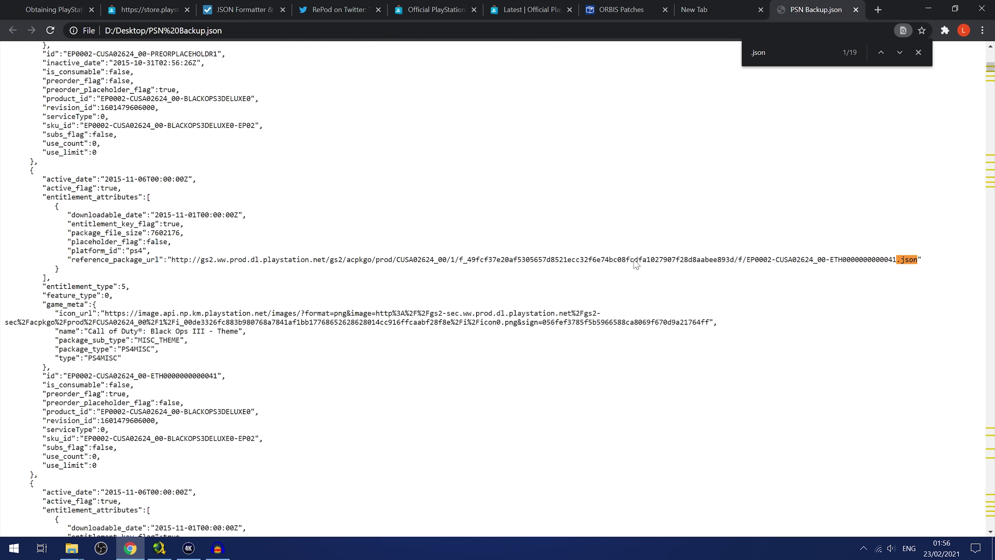
scroll(738, 215, "down", 4)
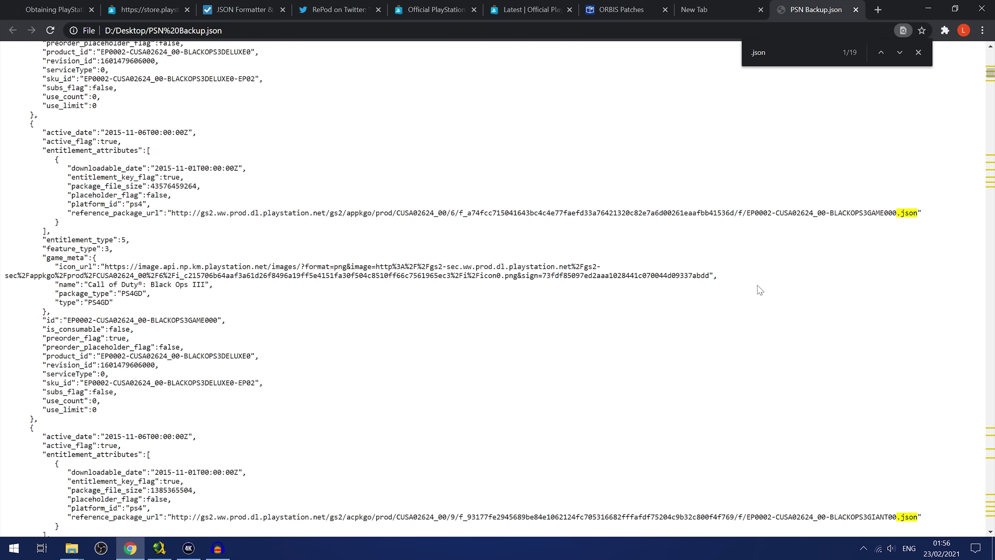
left_click_drag(867, 195, 680, 194)
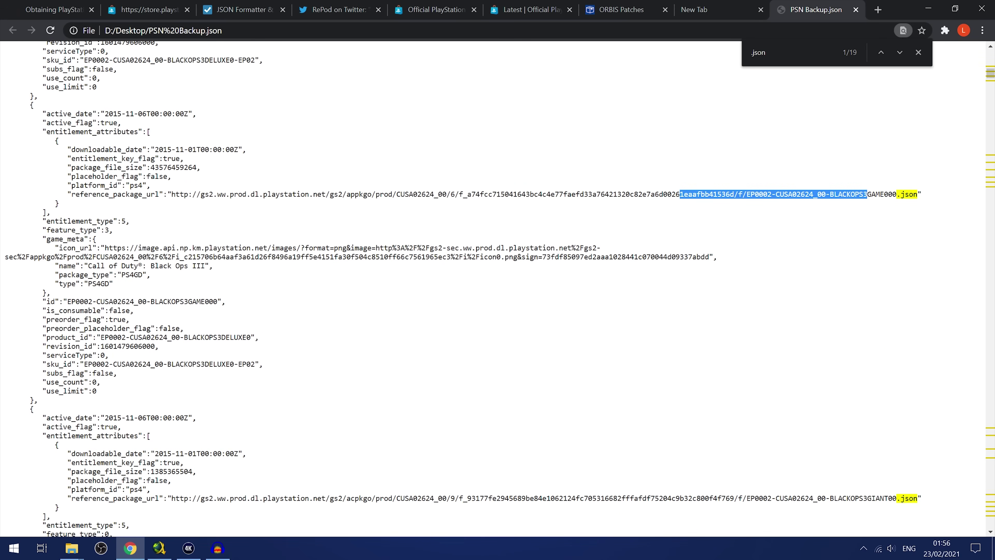
left_click_drag(172, 194, 884, 194)
left_click(884, 194)
left_click_drag(817, 194, 896, 194)
left_click(896, 194)
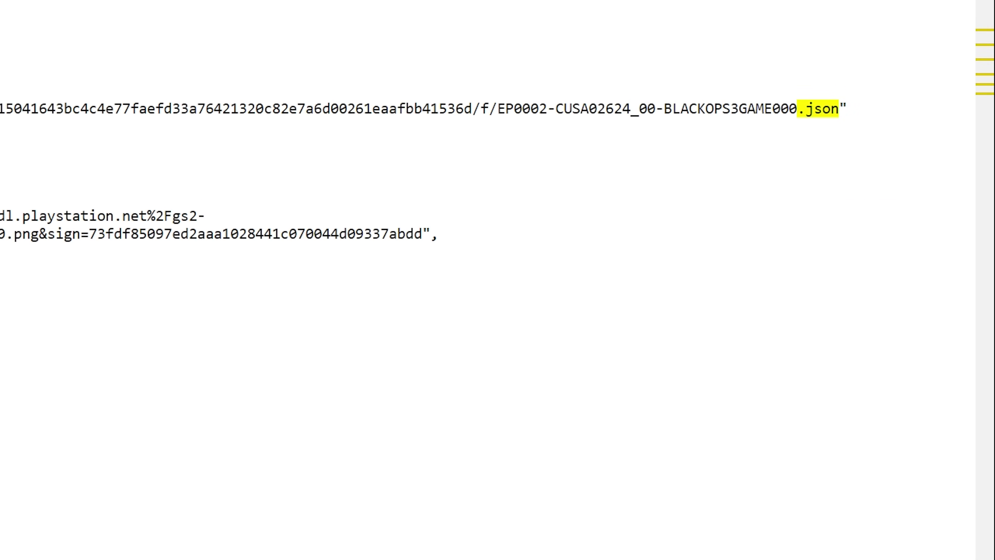
left_click_drag(838, 109, 0, 108)
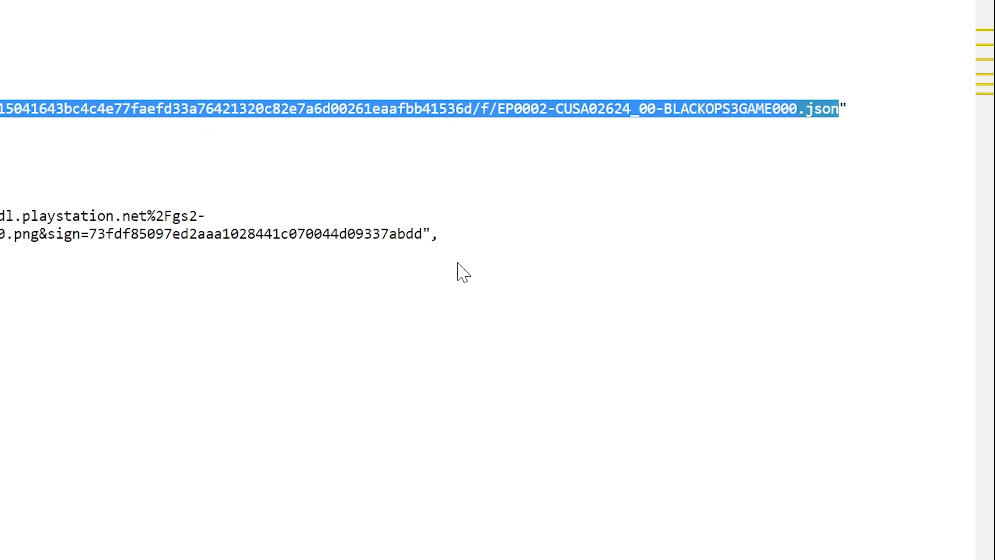
Step: Inspect the BLACKOPS3GIANT00 reference URL further down the matches
scroll(231, 432, "down", 5)
scroll(231, 433, "down", 2)
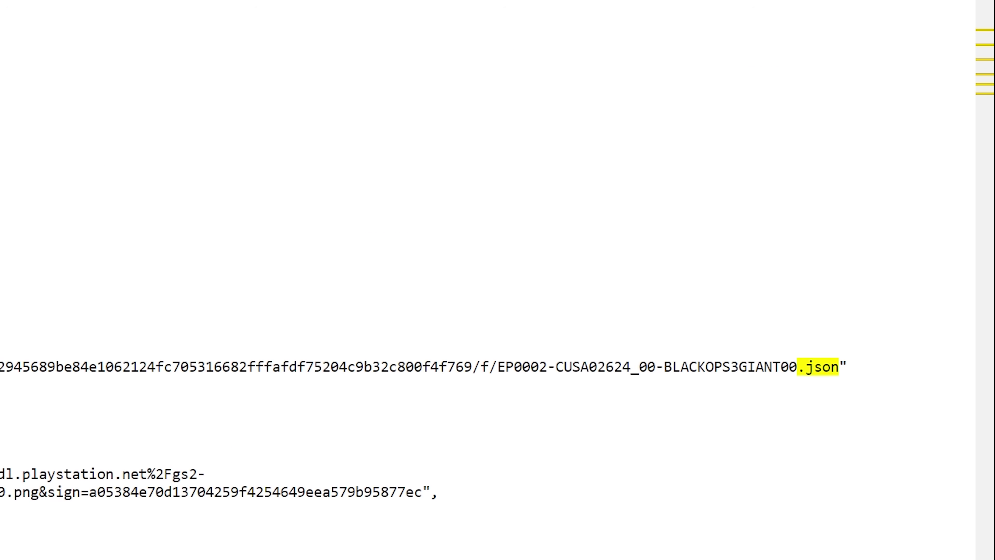
scroll(288, 396, "down", 5)
scroll(250, 246, "down", 15)
scroll(250, 247, "down", 5)
left_click_drag(639, 133, 830, 133)
triple_click(455, 156)
left_click(726, 133)
left_click_drag(726, 134, 838, 133)
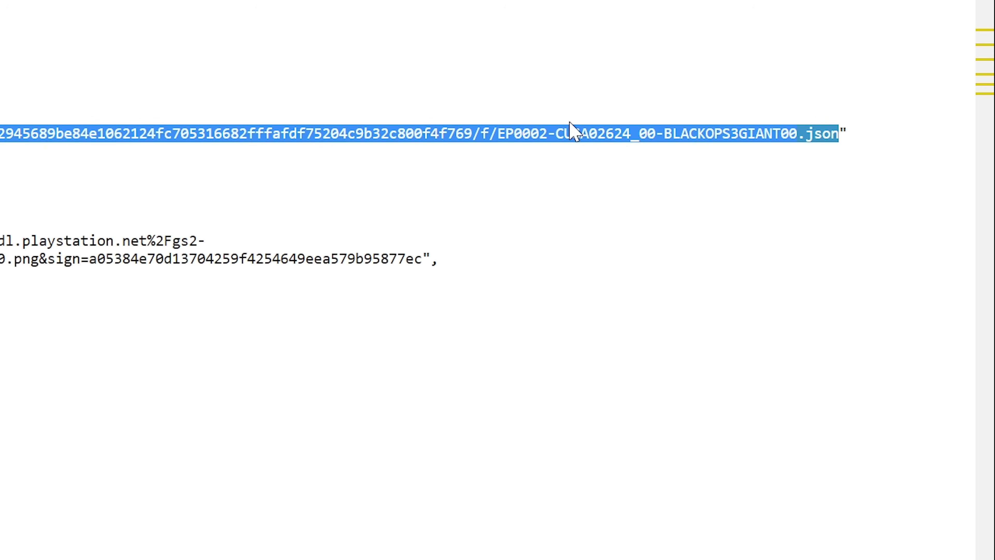
Step: Check the remaining .json matches such as NUK3TWN, then return to the BLACKOPS3GAME000 URL
scroll(85, 322, "down", 8)
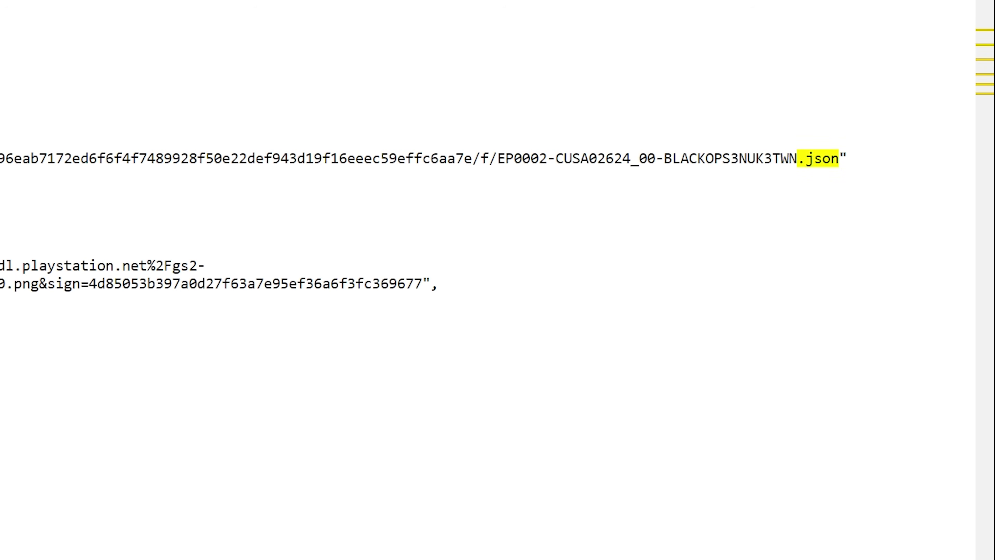
left_click_drag(821, 158, 697, 158)
scroll(421, 306, "down", 5)
scroll(428, 306, "up", 10)
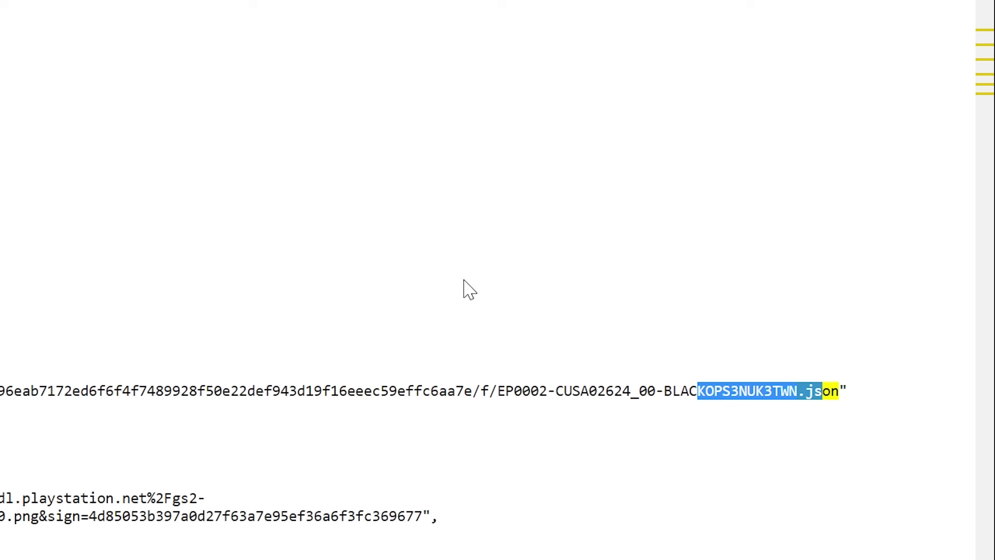
left_click_drag(748, 391, 655, 391)
scroll(418, 358, "down", 5)
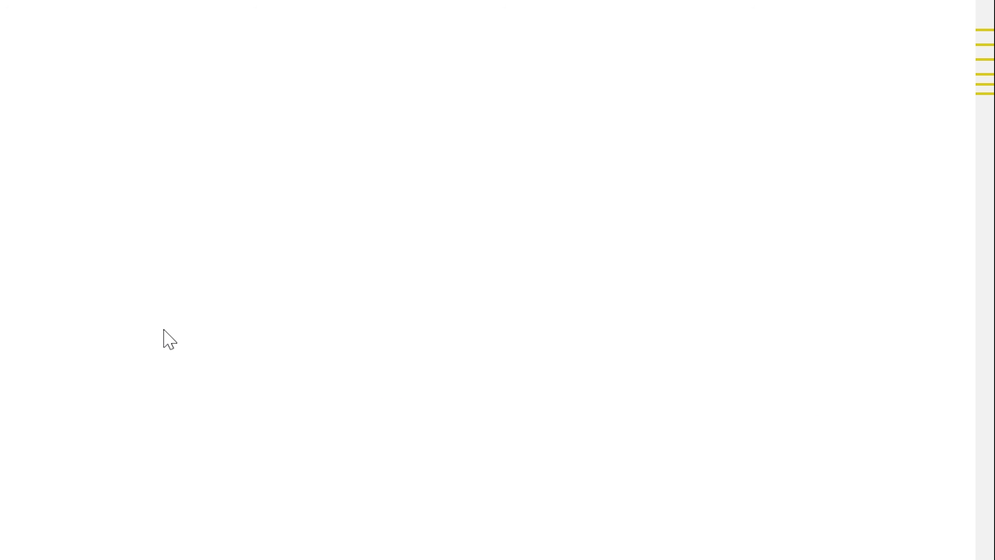
scroll(989, 34, "up", 5)
left_click_drag(704, 269, 855, 269)
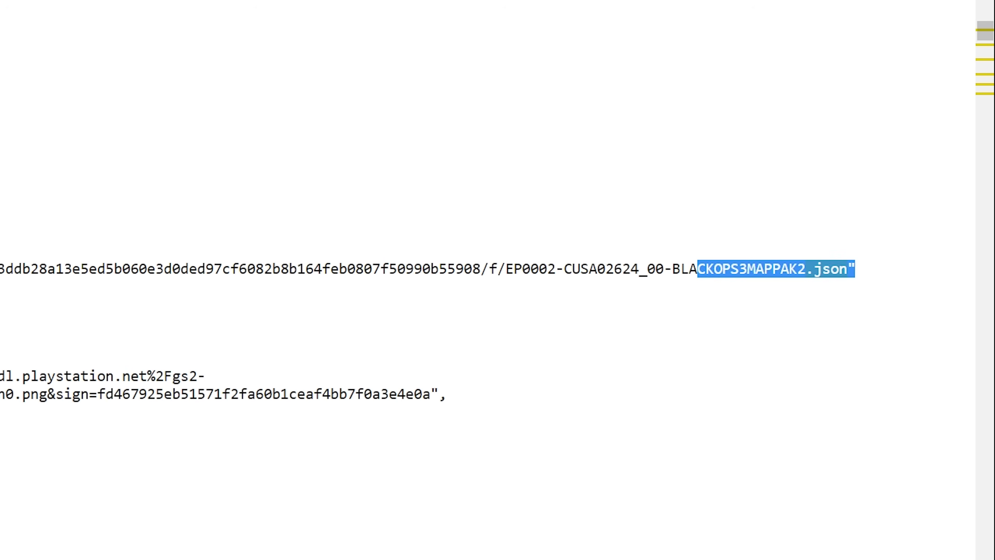
scroll(795, 307, "down", 5)
scroll(801, 308, "down", 10)
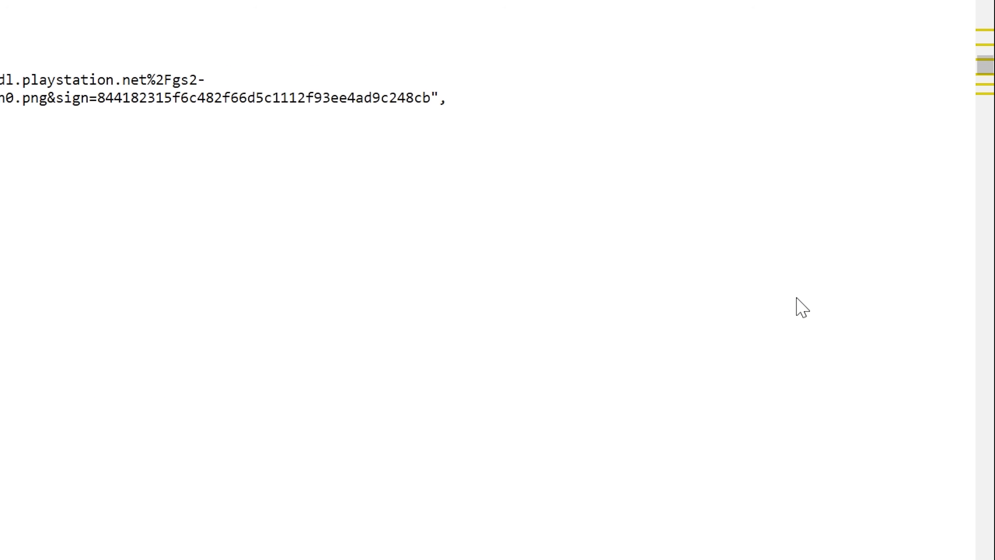
scroll(707, 474, "down", 5)
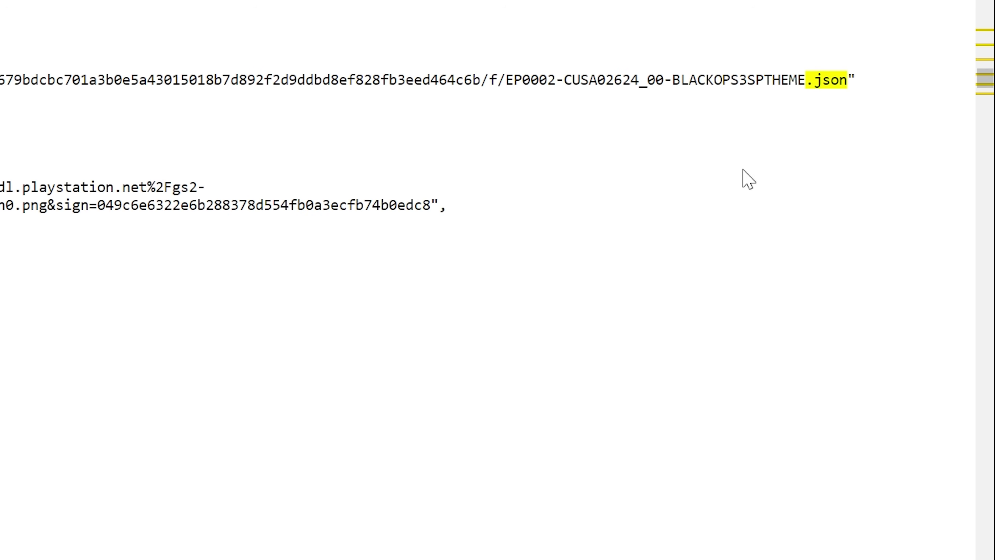
scroll(823, 243, "down", 3)
scroll(740, 420, "down", 3)
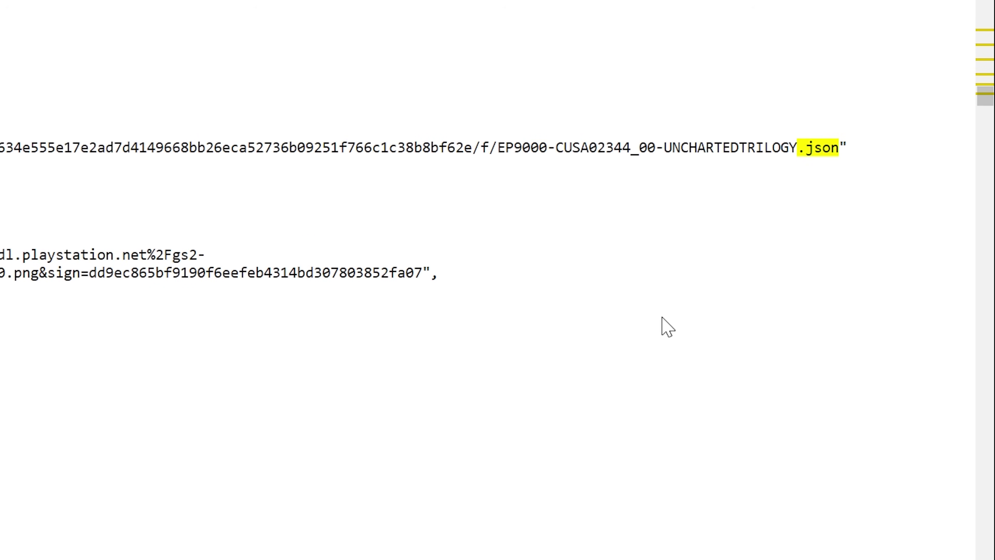
left_click_drag(847, 149, 506, 157)
scroll(718, 251, "up", 3)
scroll(970, 93, "up", 4)
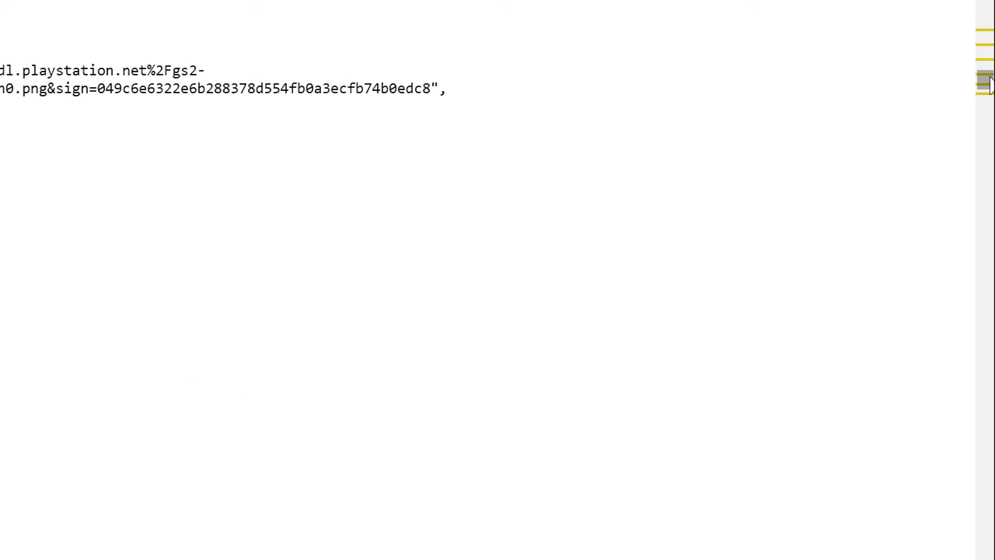
scroll(984, 80, "up", 10)
scroll(444, 266, "up", 10)
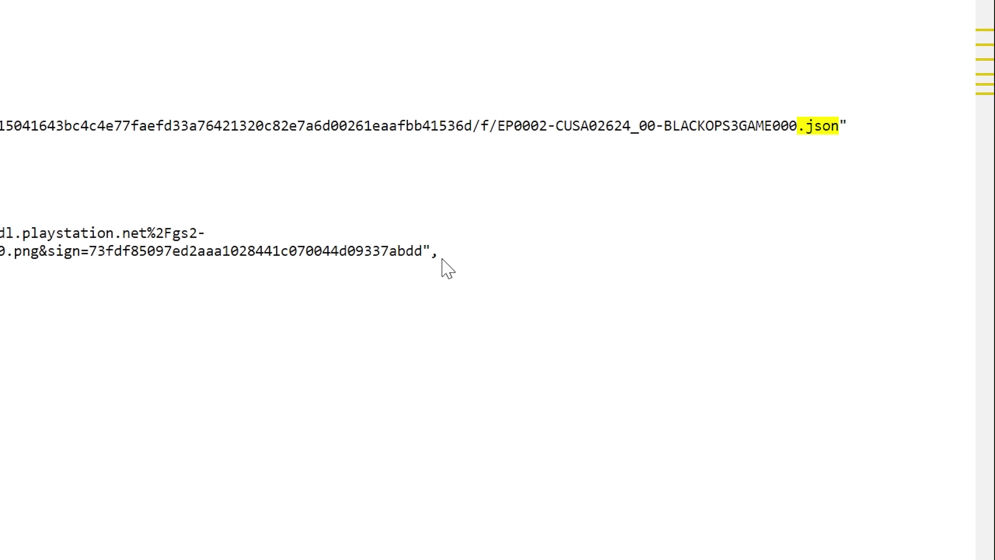
scroll(138, 433, "down", 3)
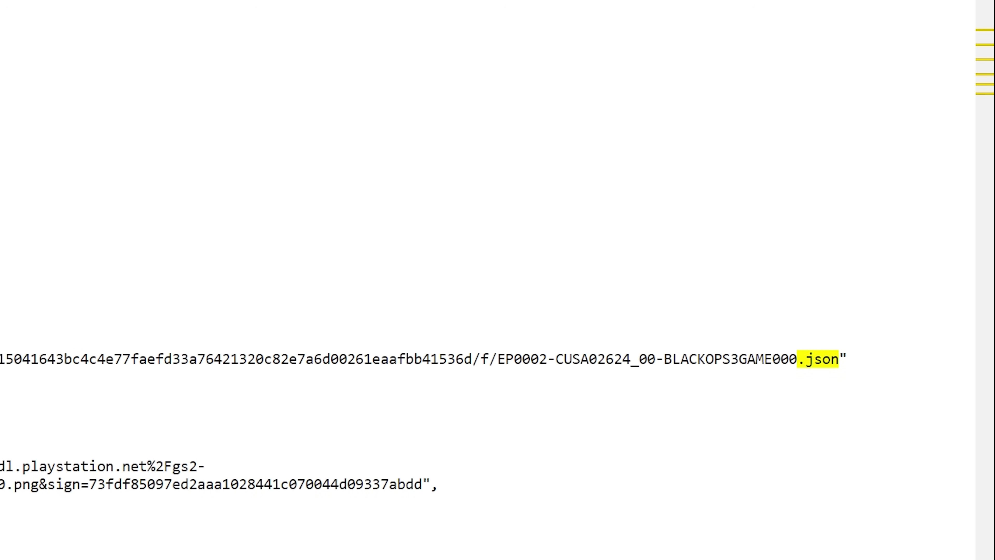
left_click_drag(172, 319, 915, 320)
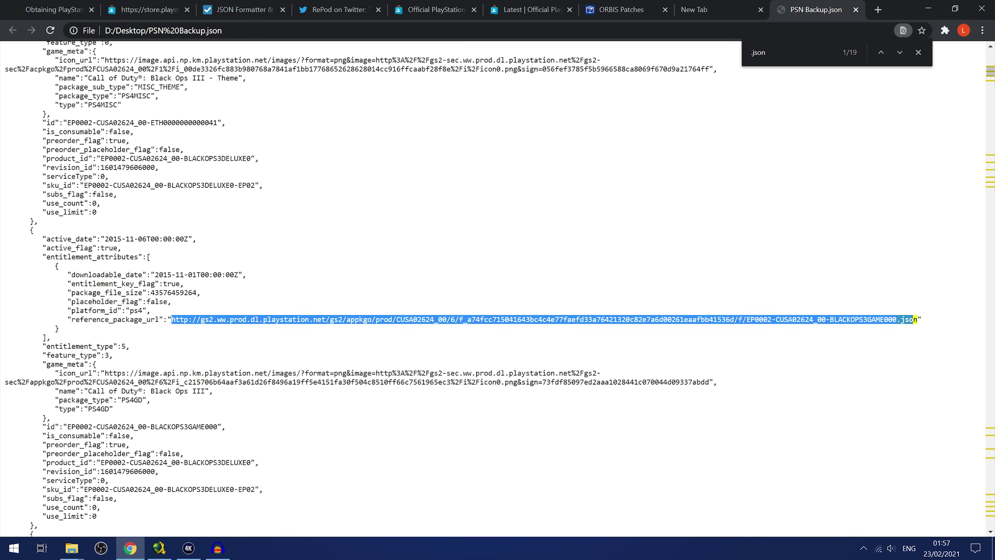
Step: Load the BLACKOPS3GAME000 package URL in a new tab and copy its 11-piece JSON manifest
left_click(273, 362)
left_click_drag(171, 319, 917, 320)
key("ctrl+c")
left_click(877, 10)
key("ctrl+v")
key("Return")
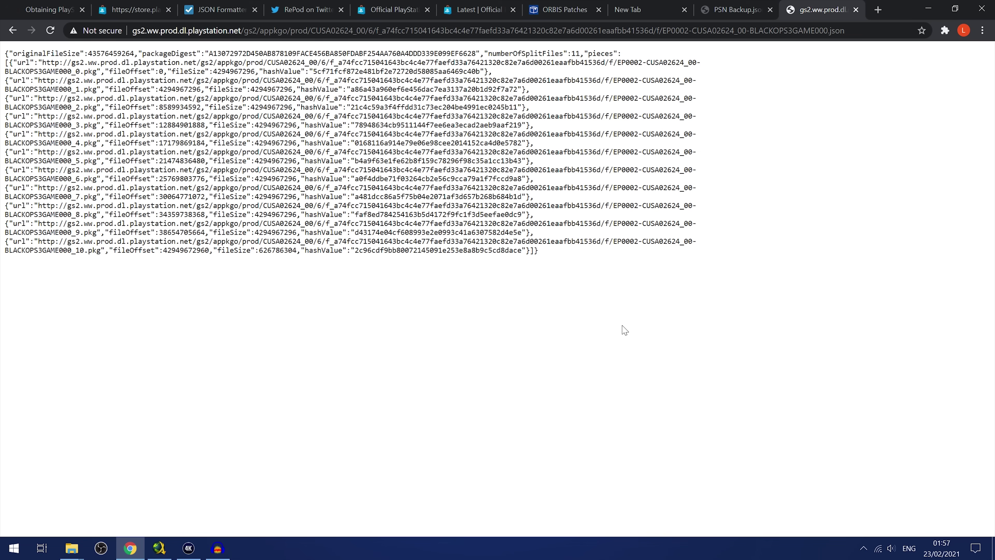
left_click_drag(554, 264, 3, 51)
key("ctrl+c")
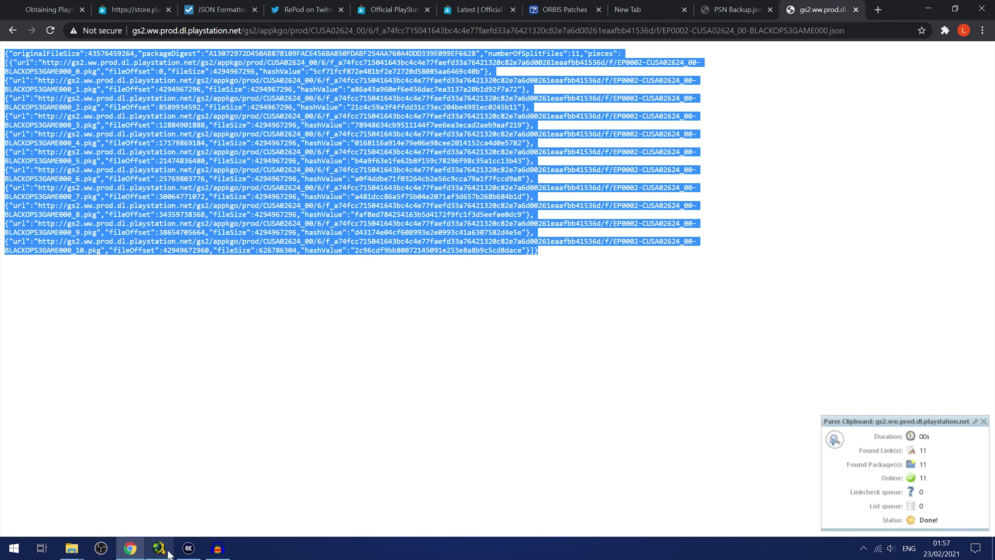
Step: Delete all 25 packages from JDownloader's LinkGrabber and dismiss the clipboard popup
left_click(159, 547)
left_click(928, 8)
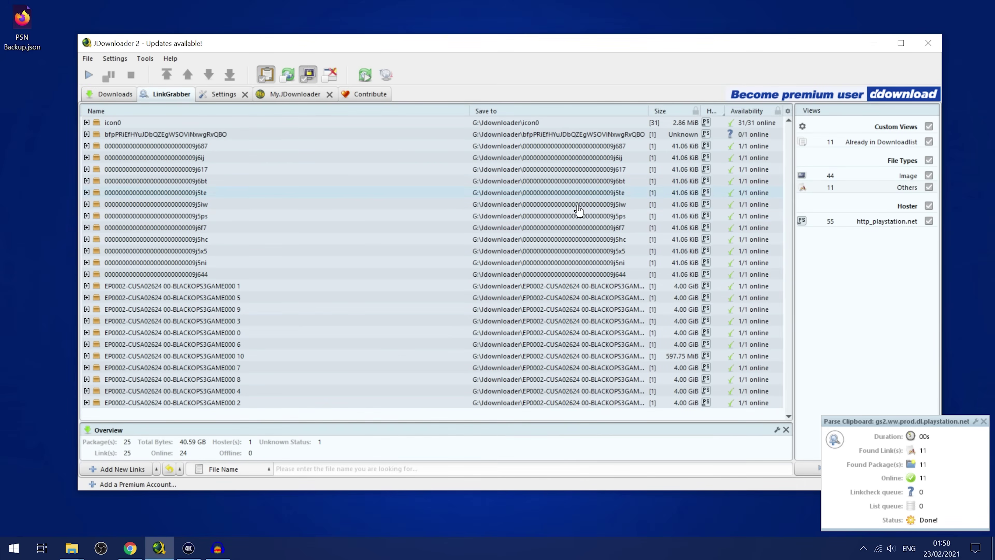
key("ctrl+a")
key("Delete")
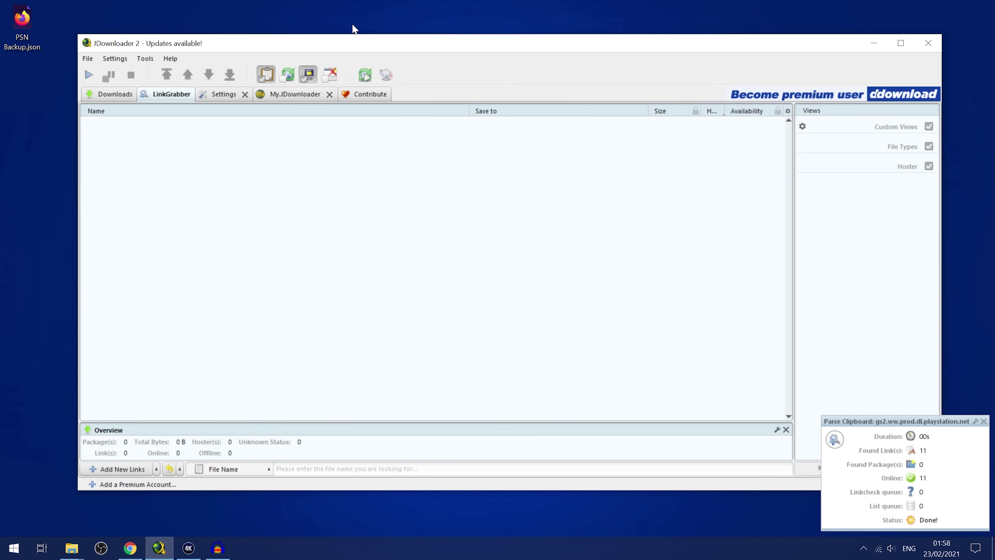
left_click_drag(371, 41, 372, 45)
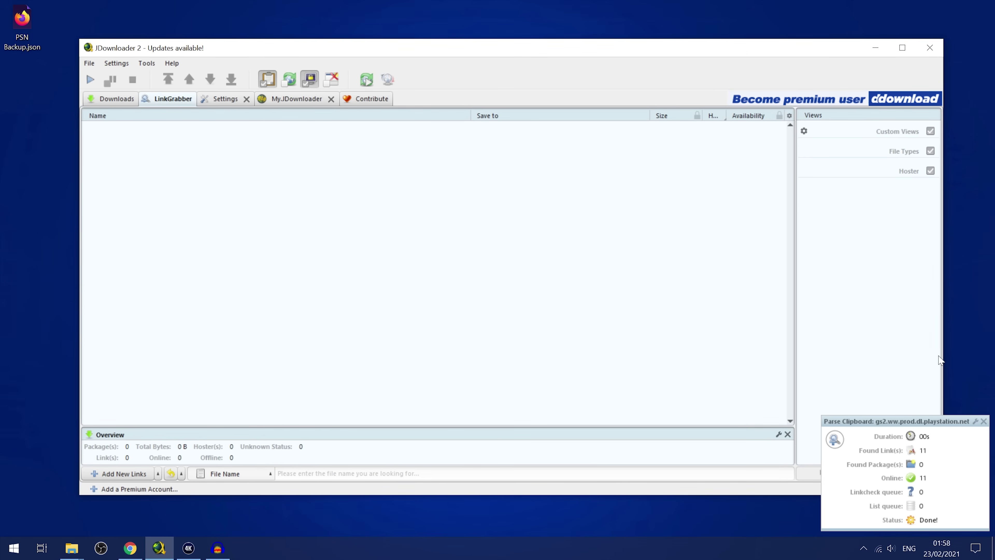
left_click(983, 421)
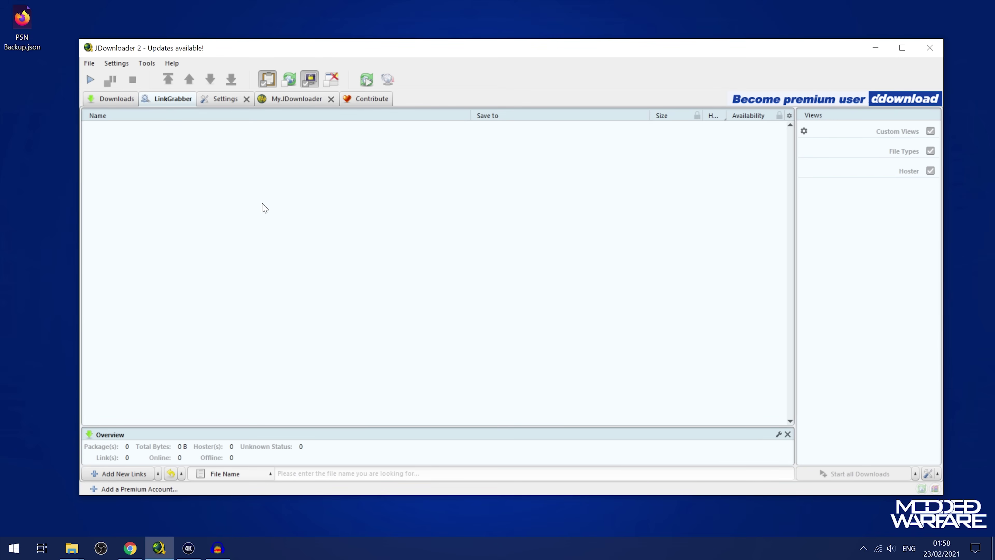
Step: Add the 11 copied BLACKOPS3GAME000 .pkg links to LinkGrabber
right_click(264, 208)
left_click(296, 214)
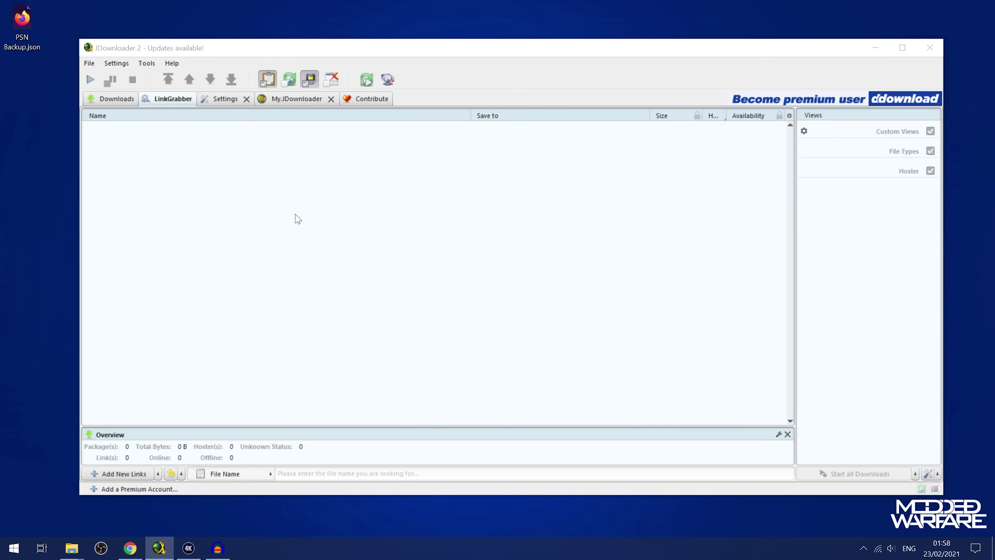
mouse_move(777, 262)
left_mouse_down()
mouse_move(777, 247)
mouse_move(778, 263)
left_mouse_up()
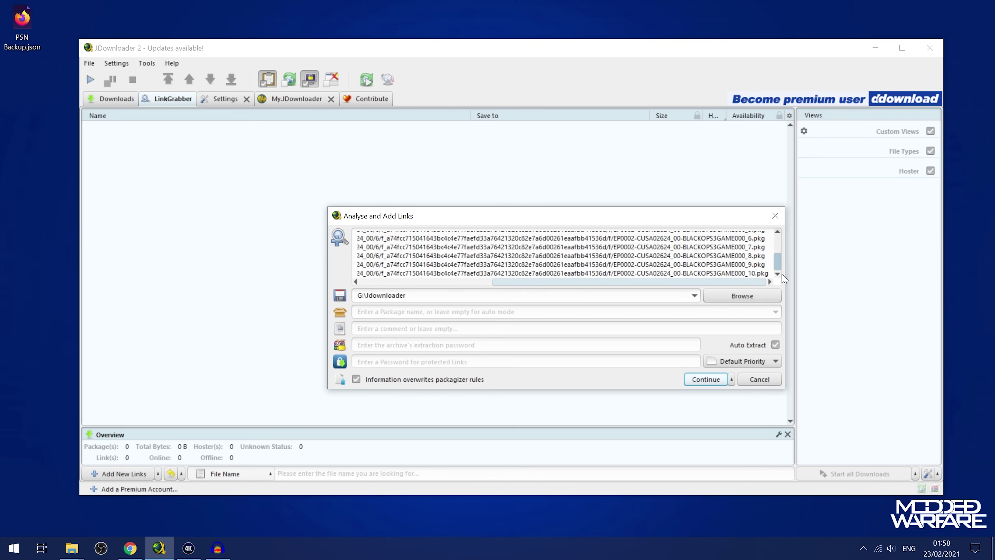
left_click(706, 379)
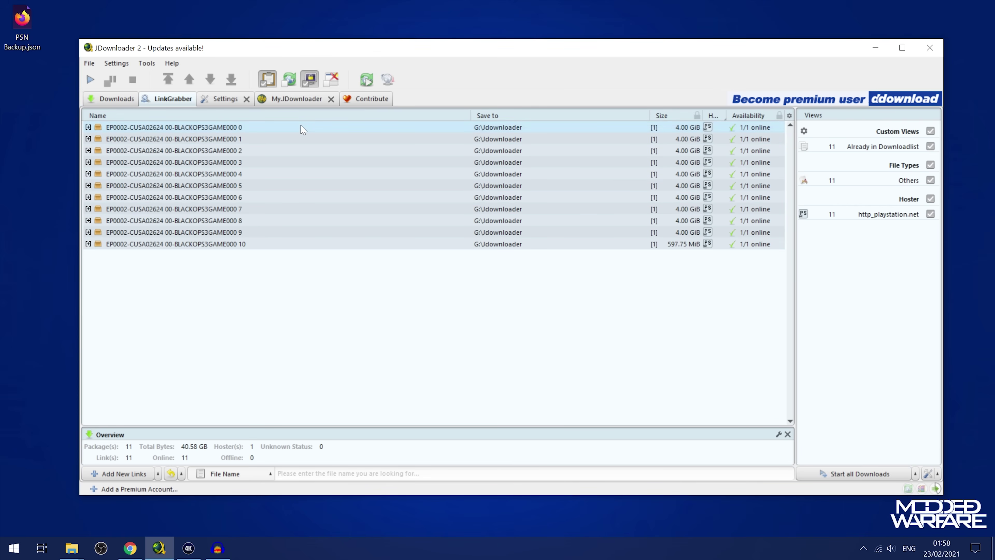
Step: Merge all pieces into a new package named EP0002-CUSA02624 00-BLACKOPS3GAME000 and expand it
key("ctrl+a")
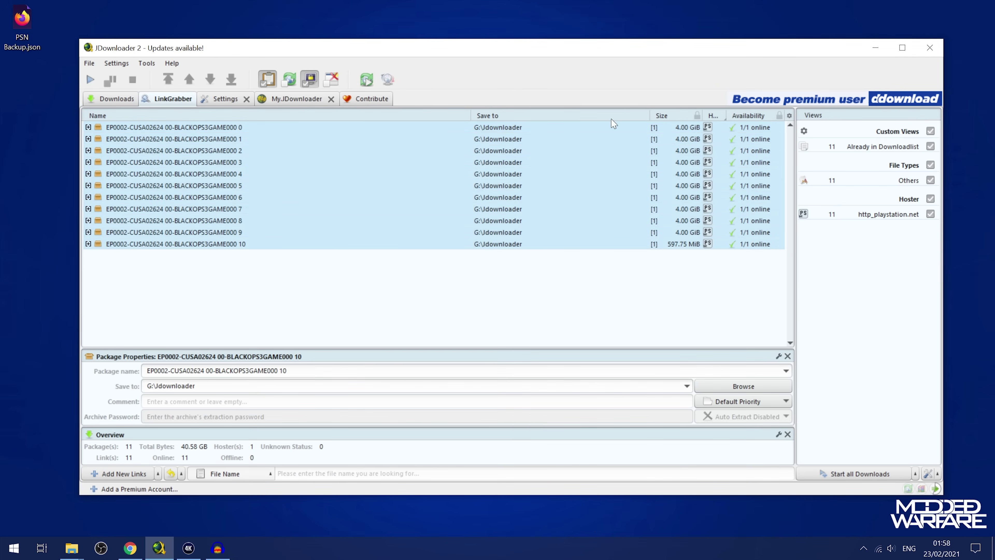
right_click(301, 187)
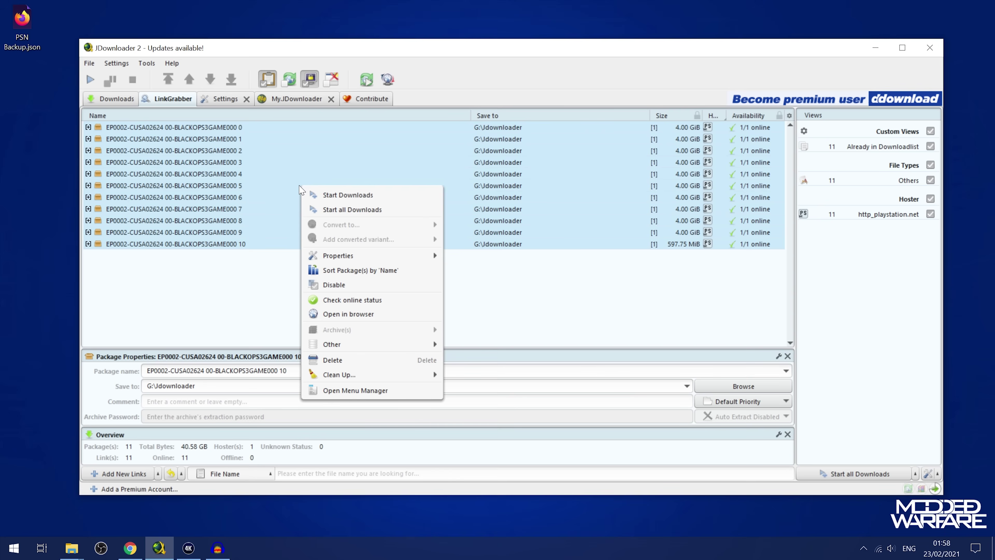
mouse_move(414, 345)
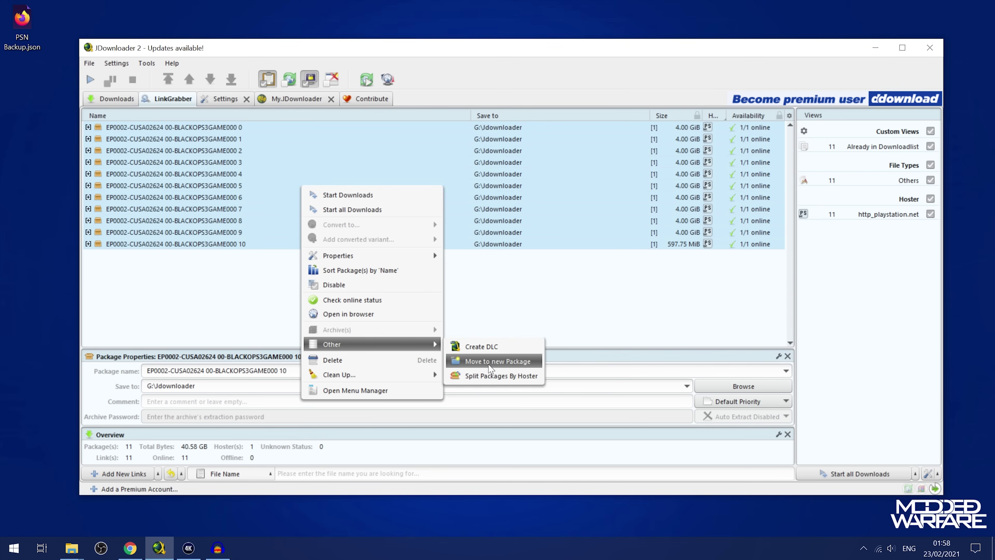
left_click(487, 361)
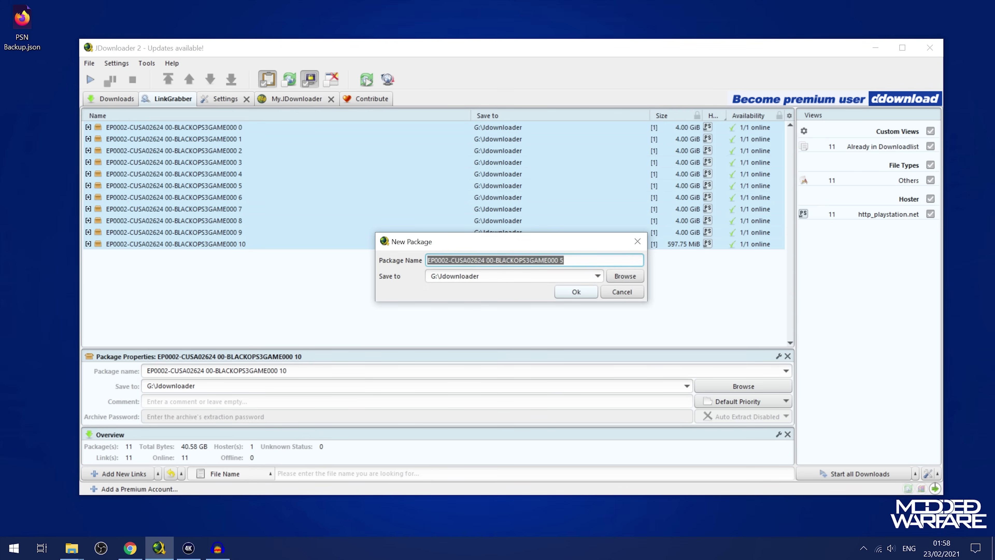
key("End")
key("BackSpace")
key("Return")
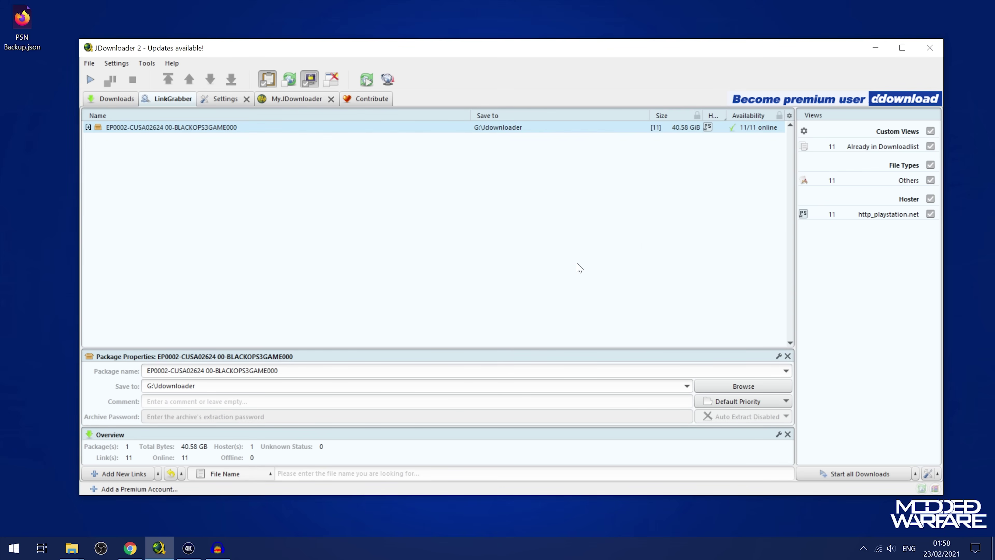
left_click(88, 127)
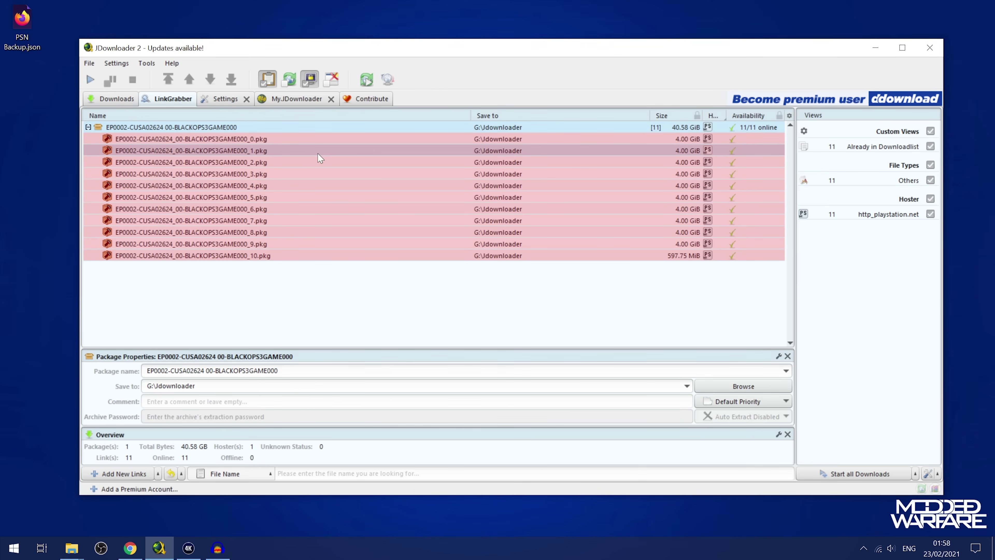
Step: Clear the manifest page selection and review the PSN Backup.json tab
left_click(130, 548)
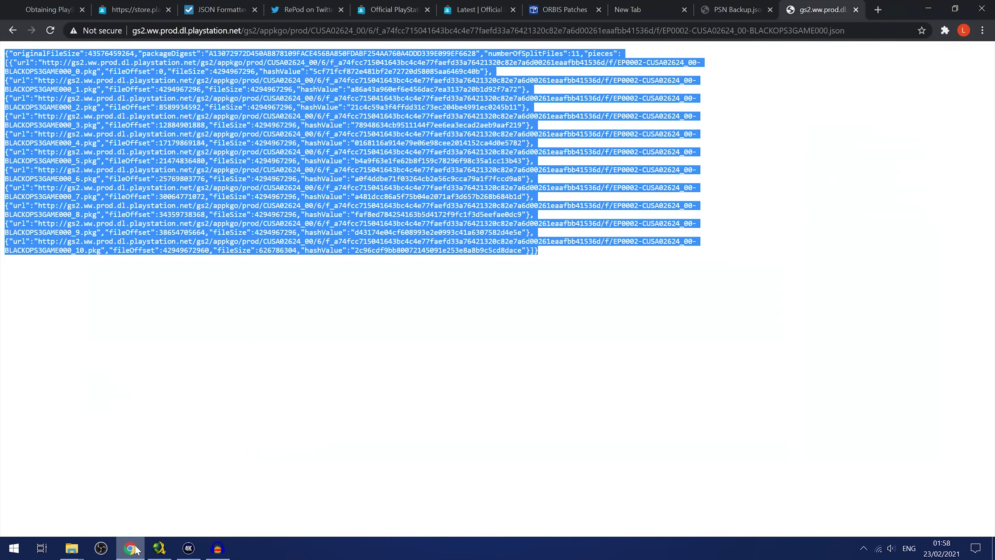
left_click(732, 230)
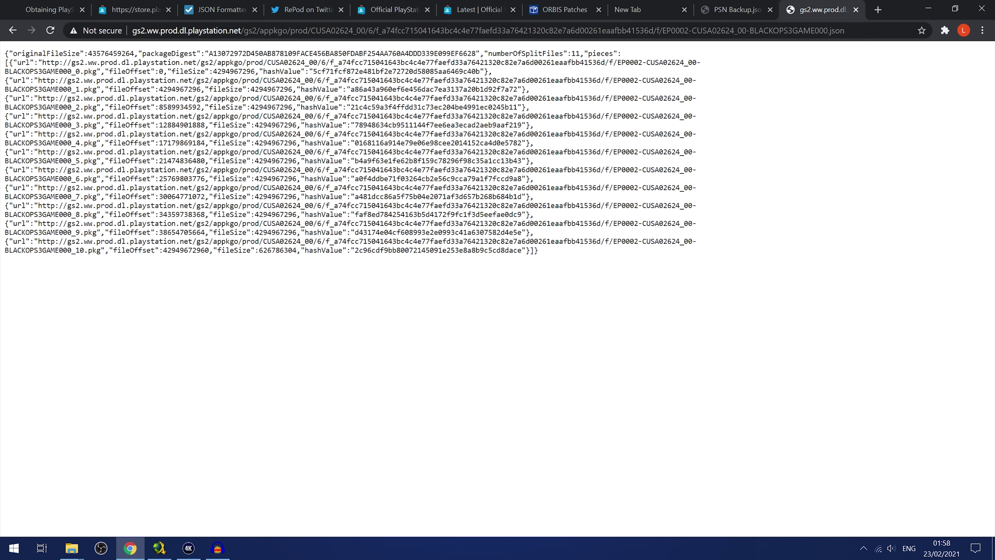
left_click(716, 11)
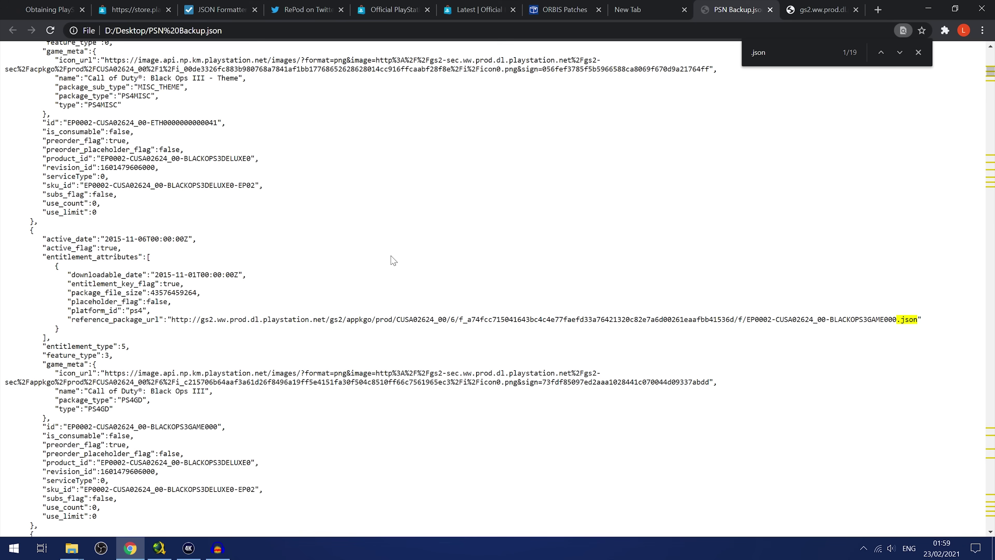
Step: Search ORBIS Patches for 'Black' and match CUSA02624 against the manifest's title ID
left_click(566, 9)
type("edemption 2")
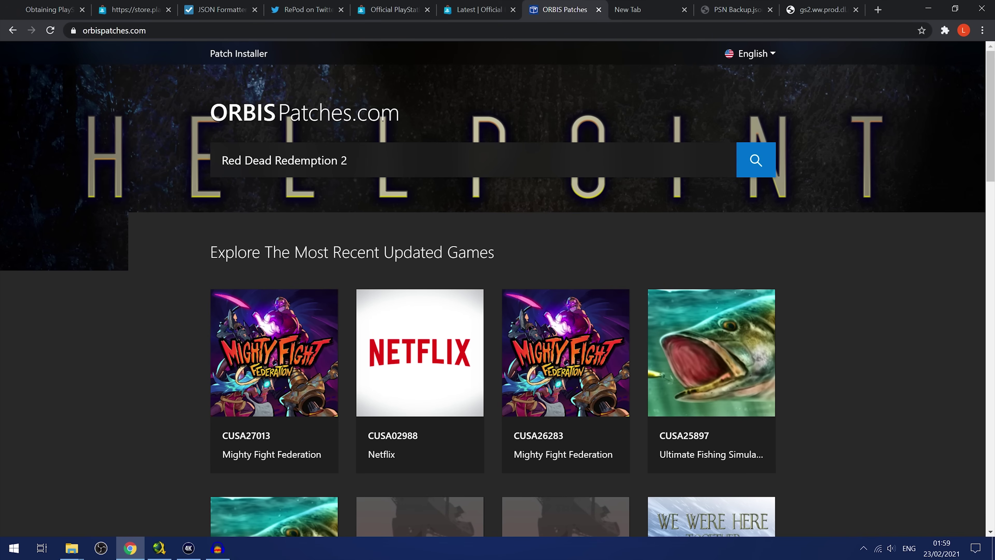
key("BackSpace")
key("BackSpace")
key("BackSpace")
key("BackSpace")
key("BackSpace")
key("BackSpace")
key("BackSpace")
key("BackSpace")
key("BackSpace")
key("BackSpace")
key("BackSpace")
type("Black")
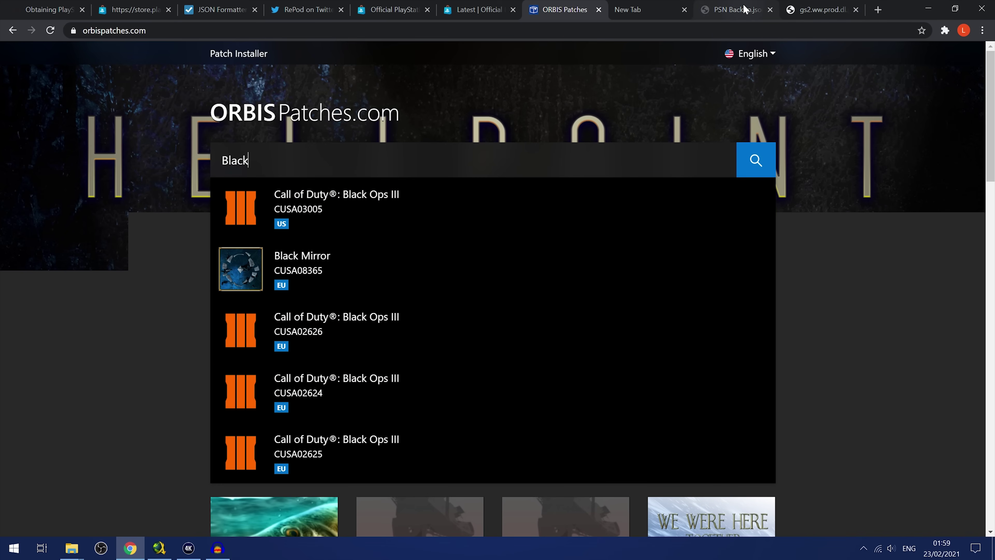
left_click(802, 10)
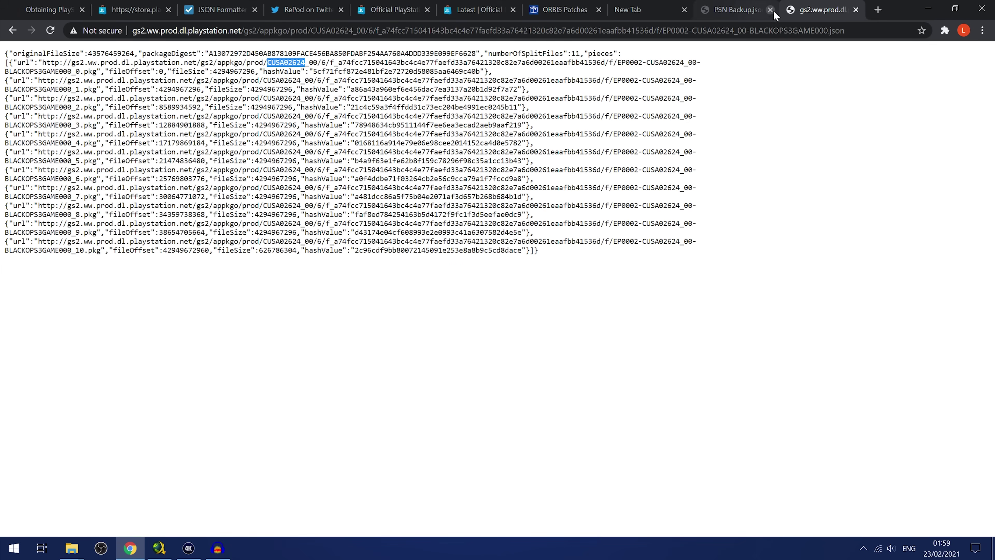
left_click(564, 9)
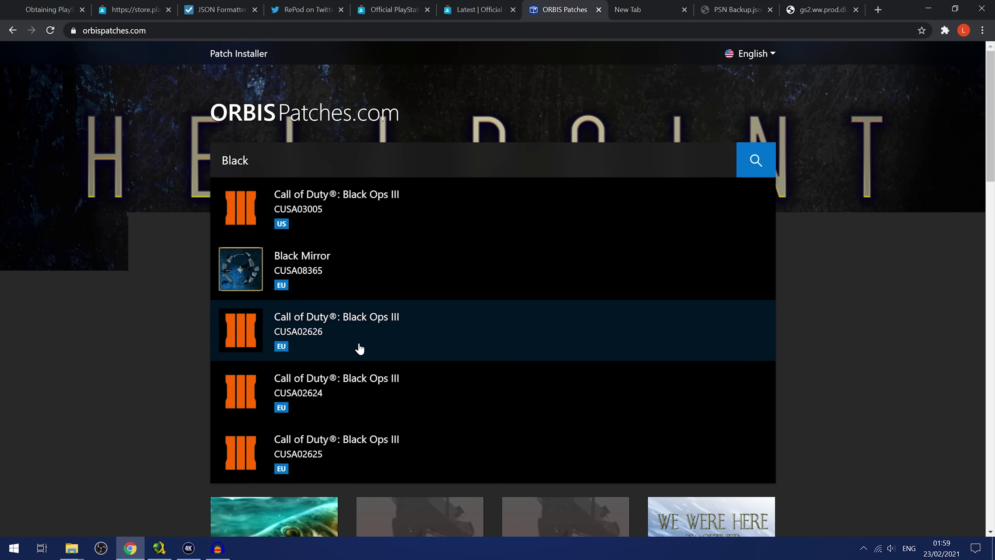
scroll(359, 347, "down", 1)
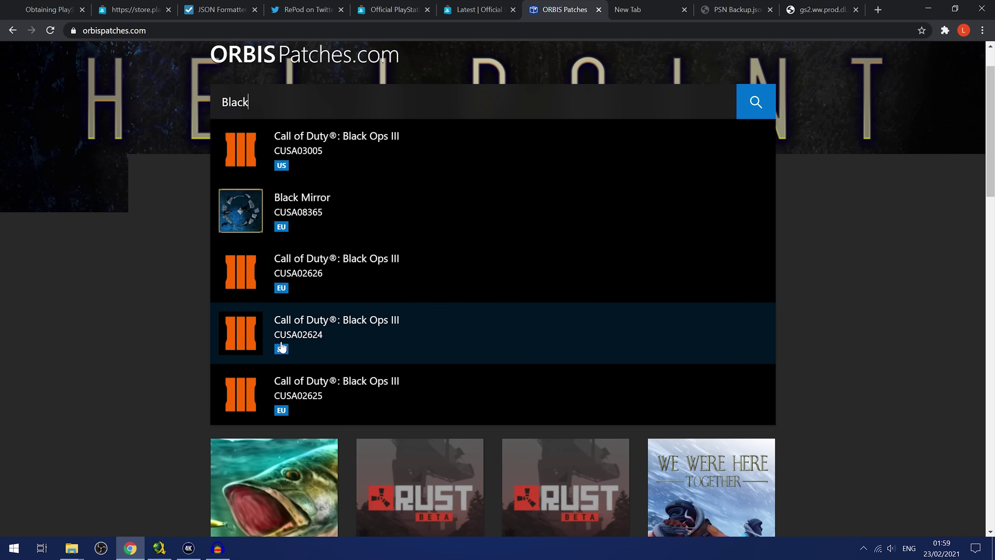
Step: Open the CUSA02624 Black Ops III patch page and its Patch 01.32 download details
left_click(370, 338)
scroll(468, 328, "down", 3)
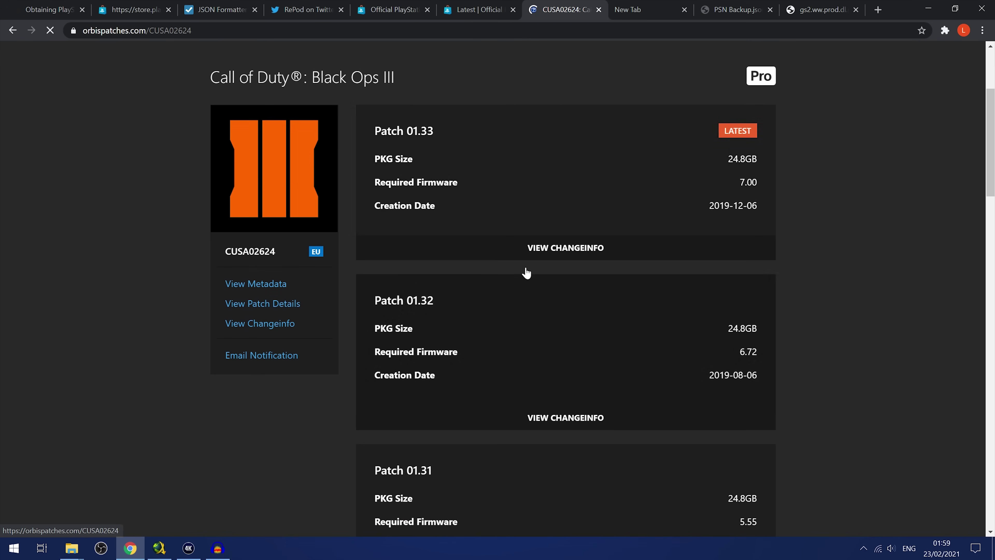
scroll(533, 200, "down", 8)
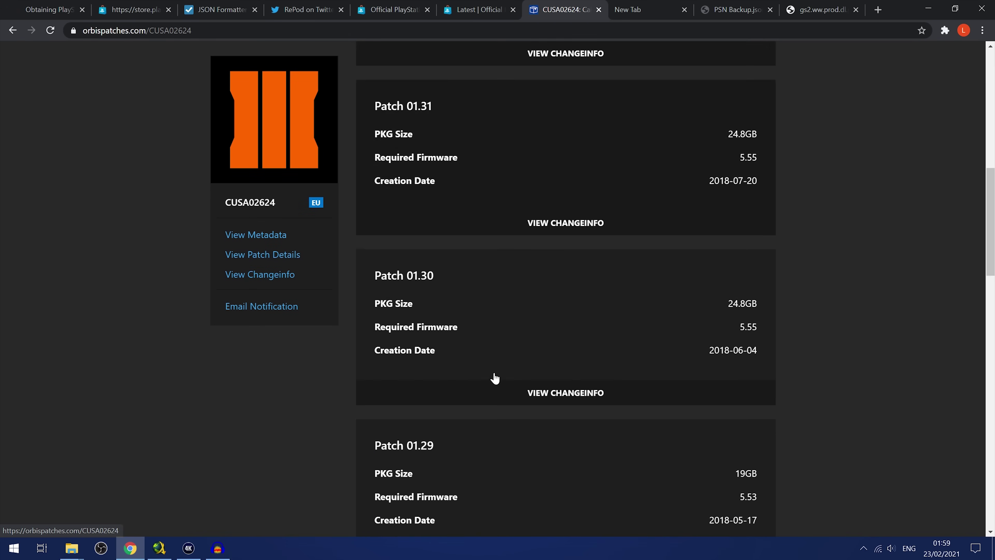
scroll(495, 377, "down", 10)
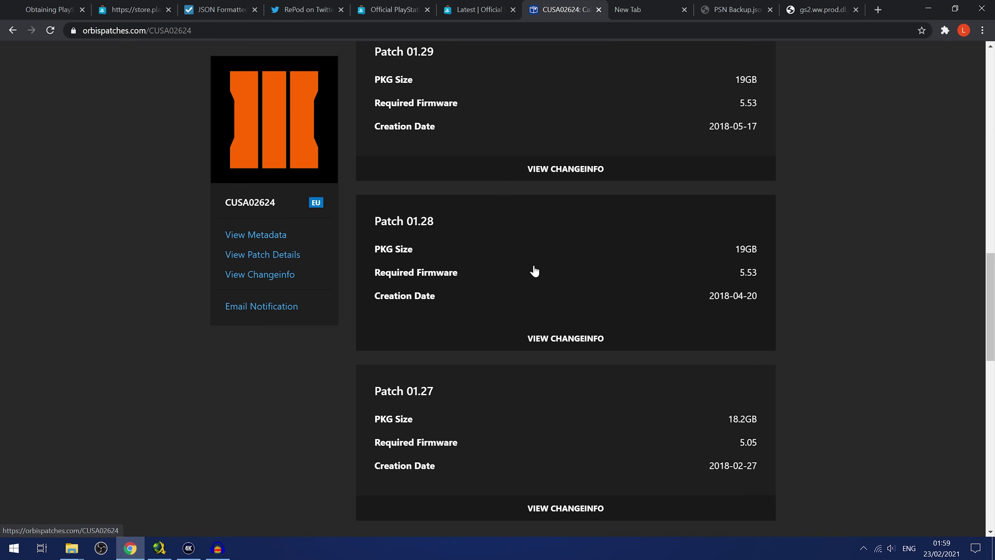
scroll(510, 282, "down", 3)
scroll(537, 415, "up", 8)
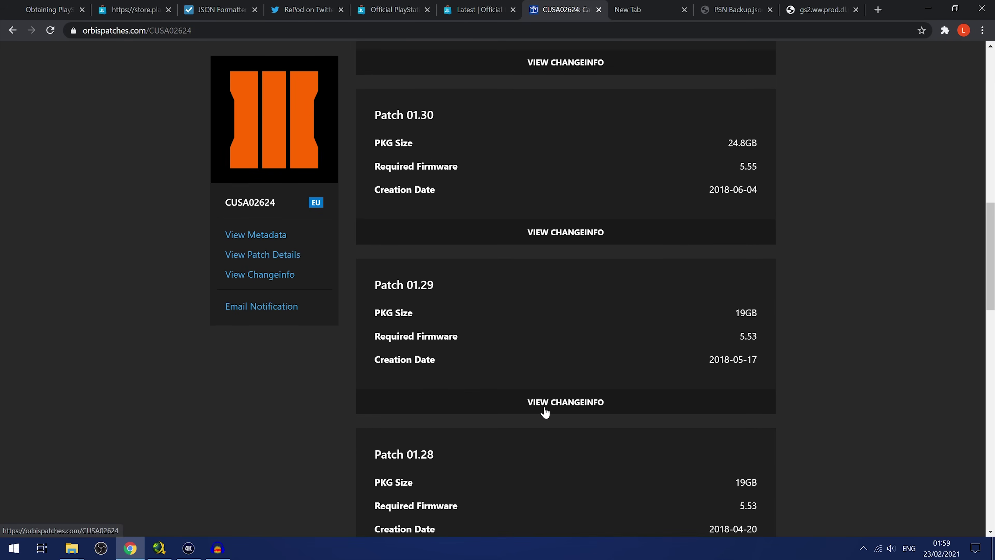
scroll(544, 412, "up", 10)
scroll(475, 395, "down", 1)
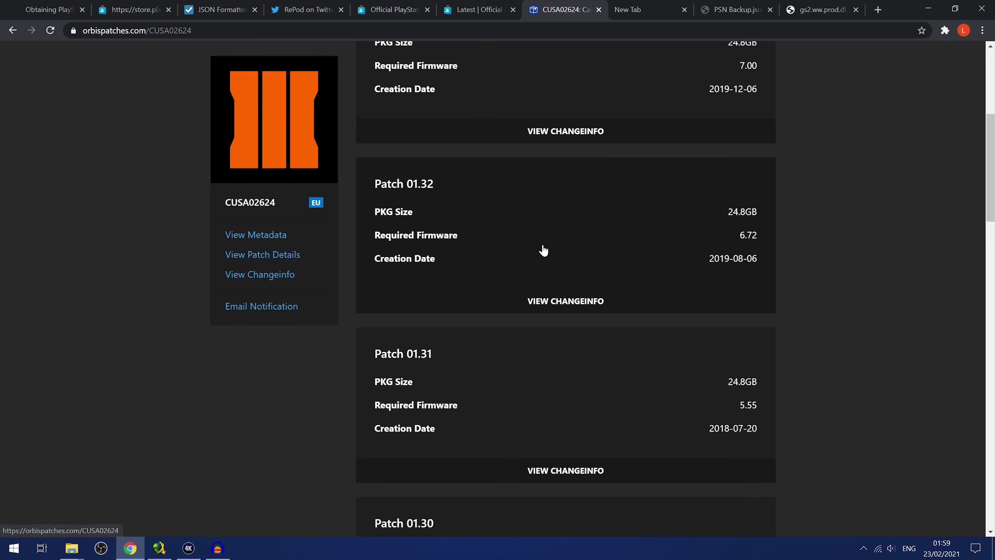
left_click(527, 221)
Step: Copy the download links for Patch 01.32 pieces 0 through 3
right_click(478, 313)
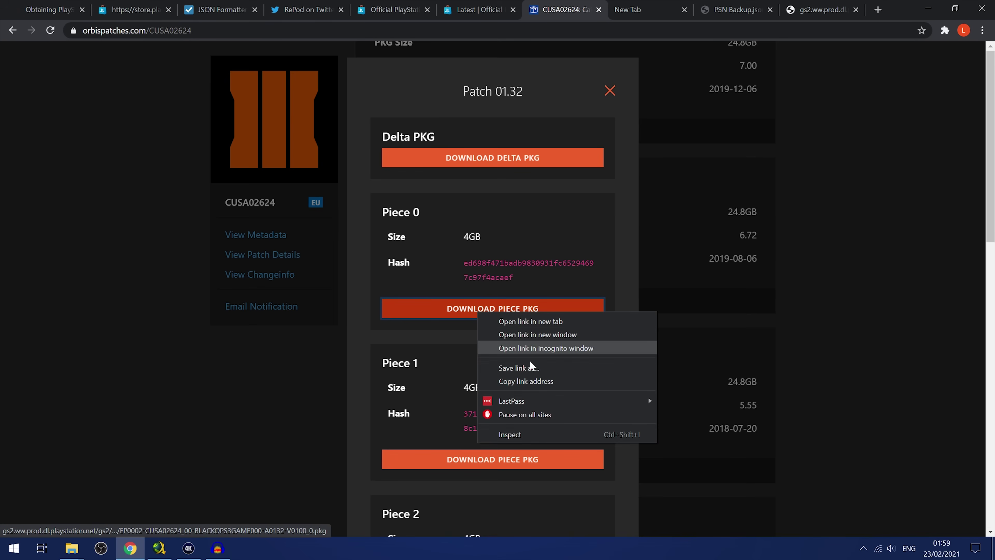
left_click(526, 381)
right_click(499, 460)
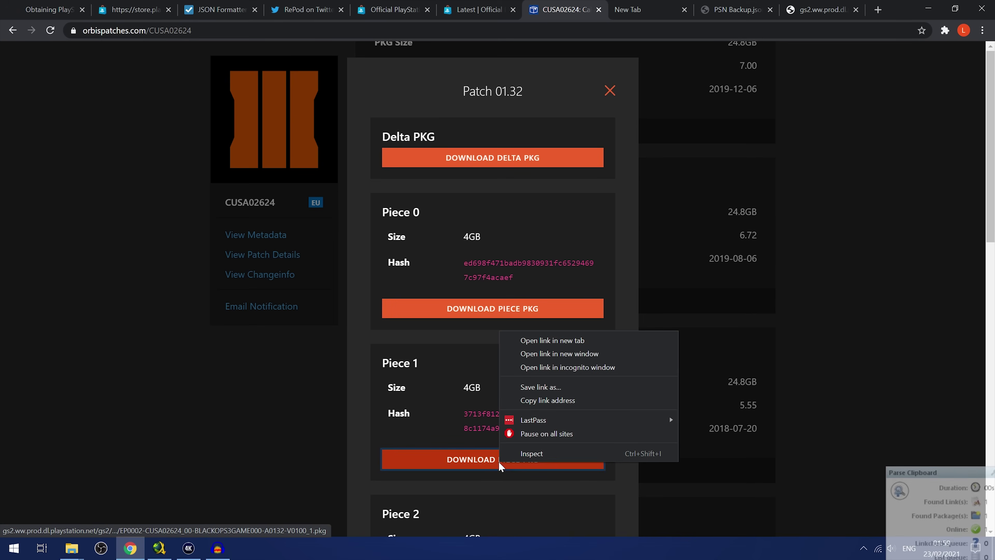
left_click(543, 403)
scroll(543, 404, "down", 5)
right_click(505, 374)
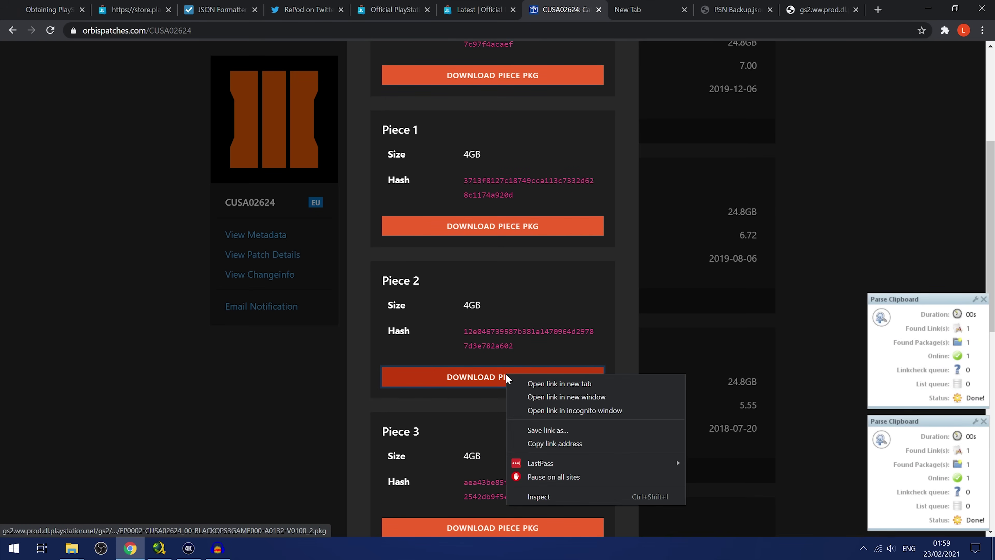
left_click(572, 442)
scroll(486, 374, "down", 3)
right_click(487, 353)
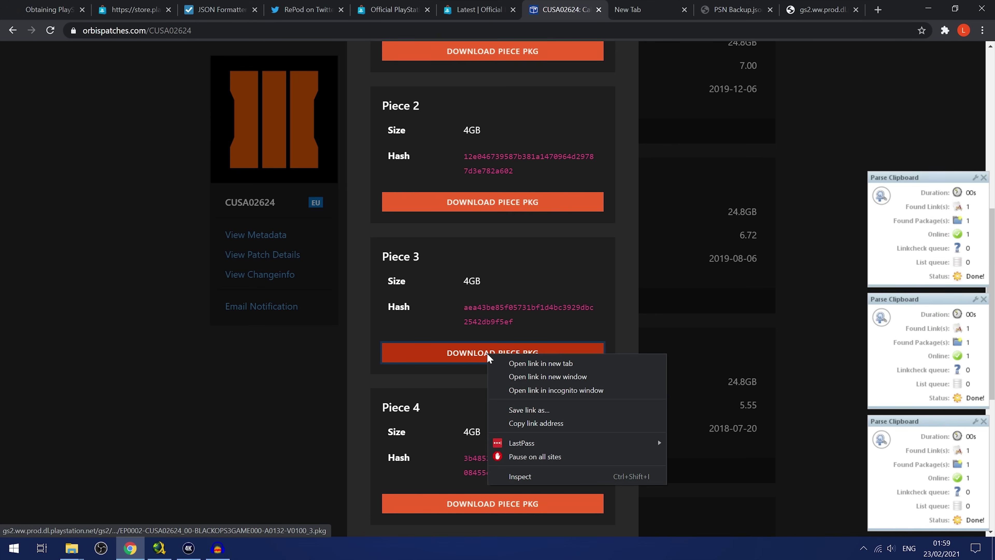
left_click(520, 425)
Step: Copy the download links for the remaining pieces 4, 5 and 6
right_click(493, 501)
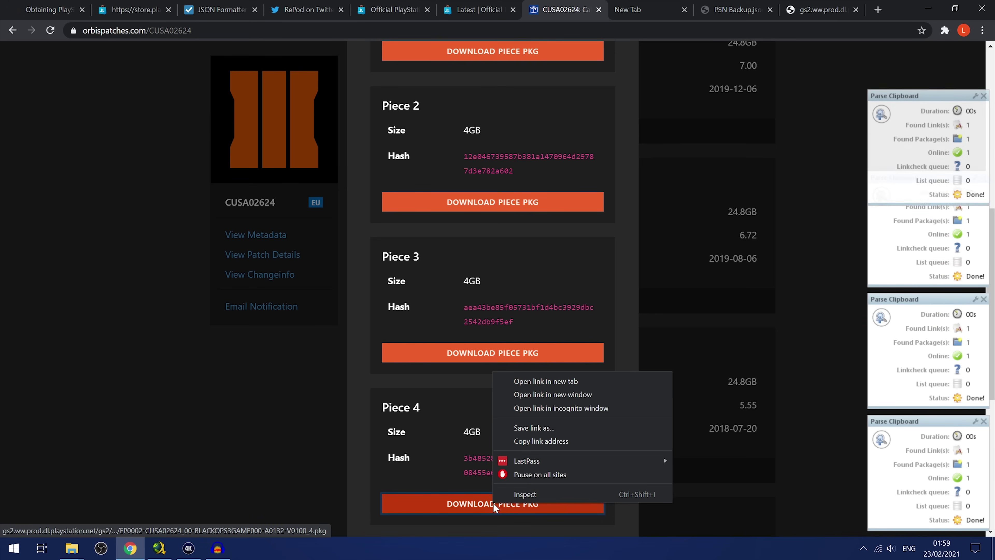
left_click(539, 444)
scroll(539, 444, "down", 5)
right_click(518, 428)
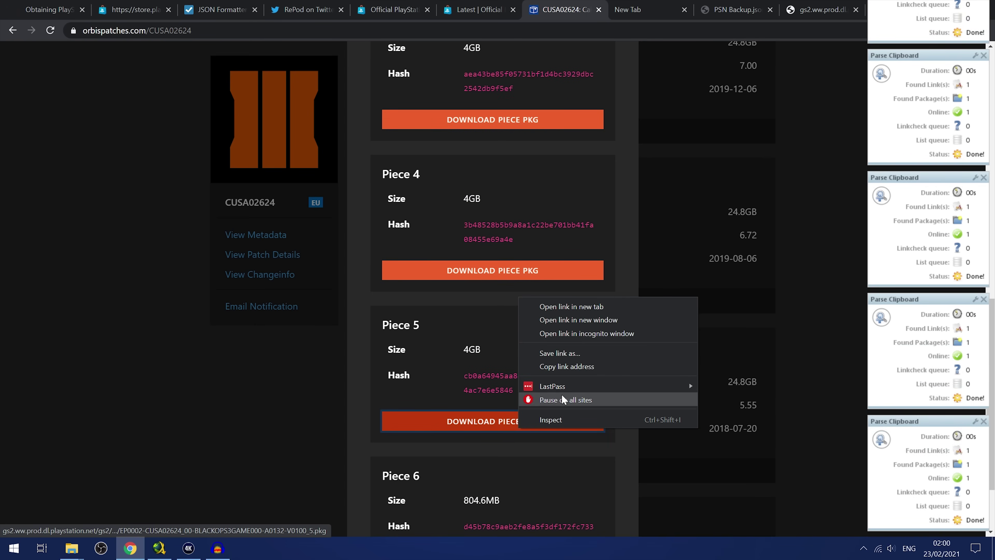
left_click(559, 368)
scroll(537, 410, "down", 2)
right_click(449, 477)
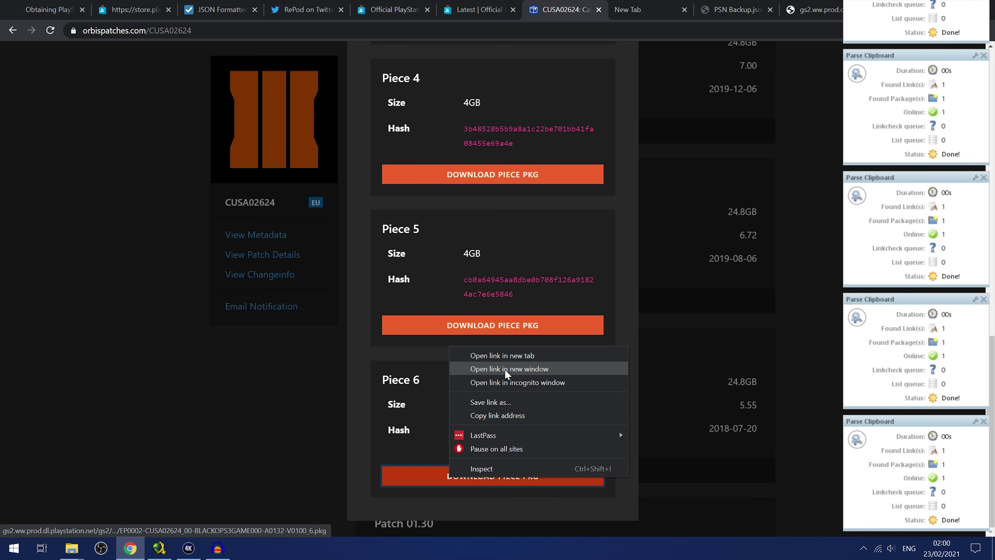
left_click(505, 415)
Step: In LinkGrabber, move the seven patch pieces into a new package named A0132-V0100
left_click(167, 550)
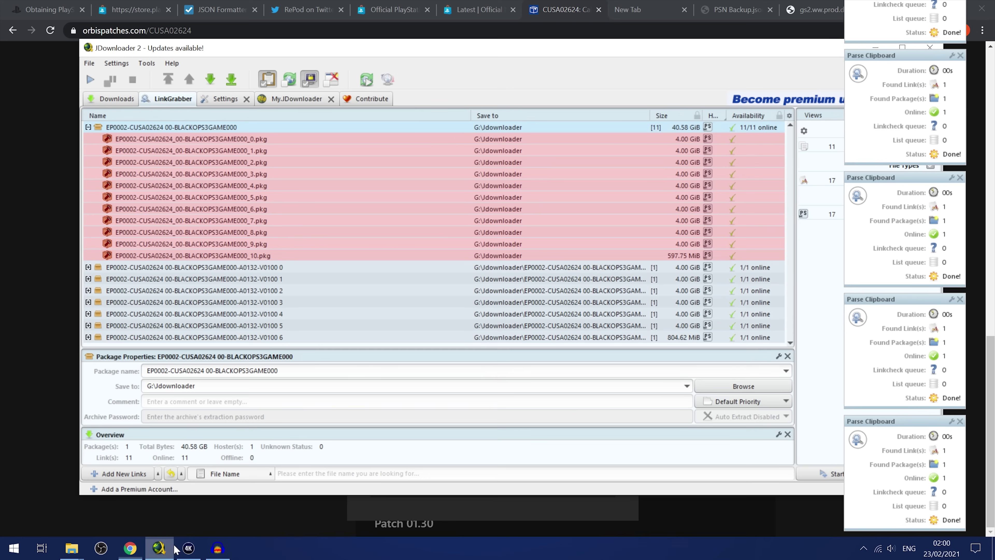
left_click(88, 127)
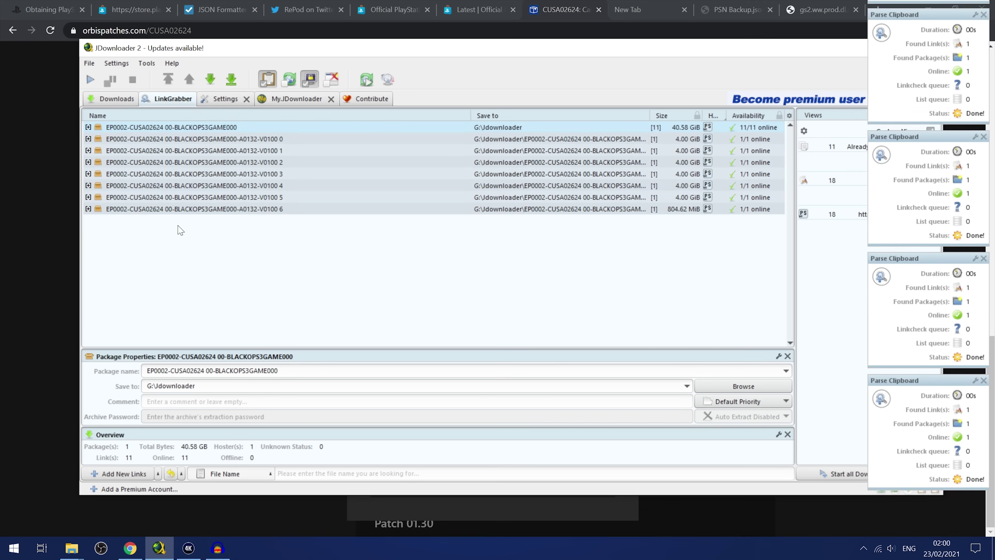
left_click_drag(257, 142, 255, 222)
right_click(271, 143)
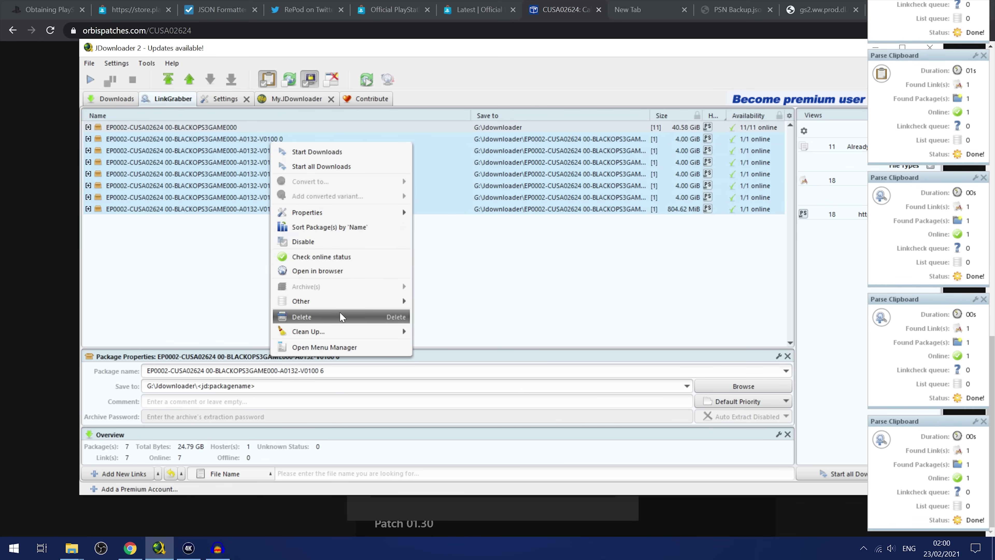
mouse_move(406, 301)
left_click(462, 315)
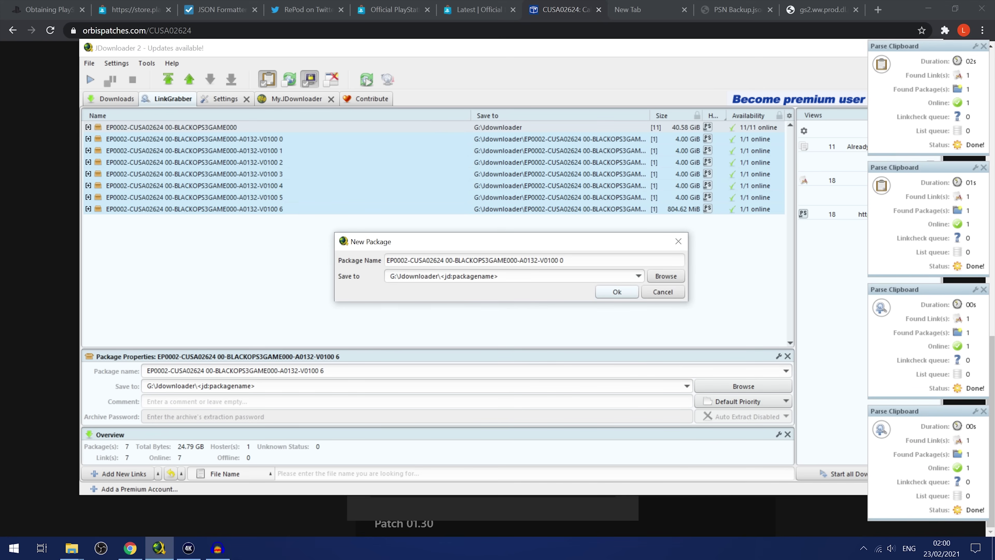
key("BackSpace")
key("BackSpace")
key("Return")
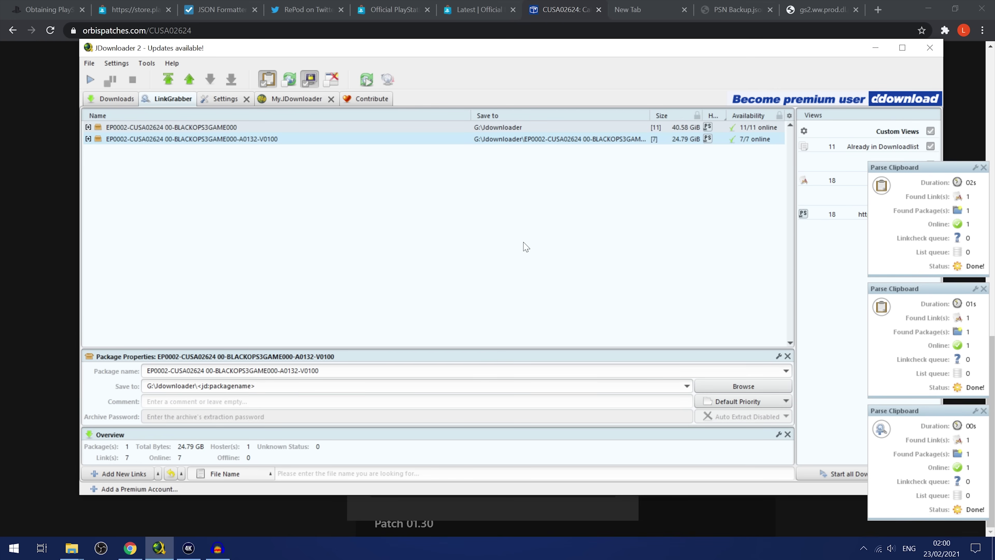
left_click(160, 128)
left_click(164, 139)
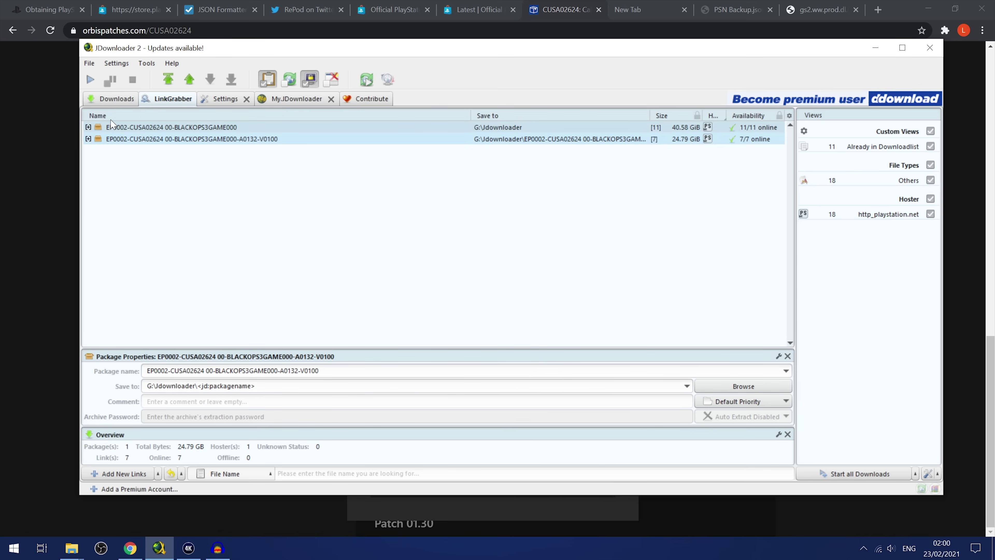
Step: In Downloads, verify the BLACKOPS3GAME000 package's 11 pieces are all Finished
left_click(103, 101)
left_click(88, 127)
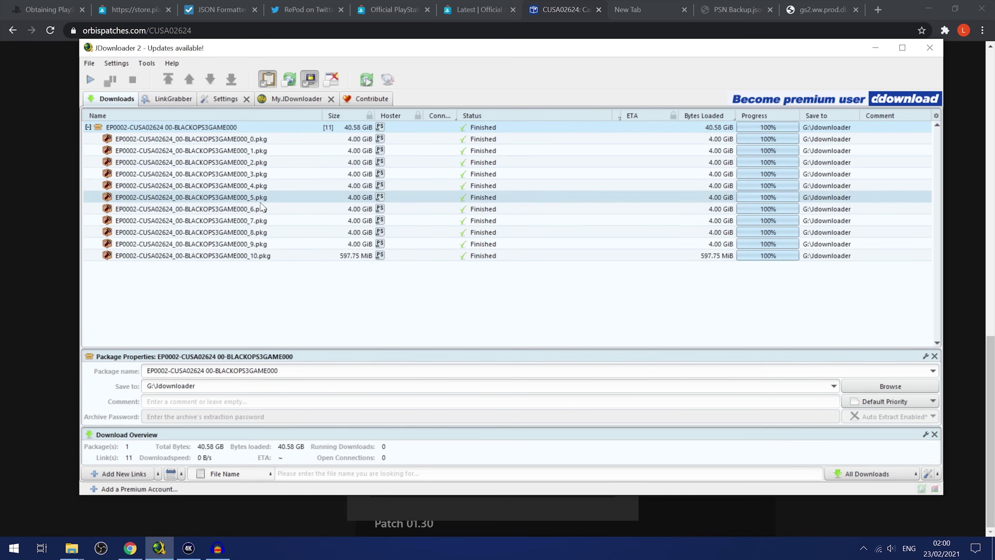
left_click(88, 127)
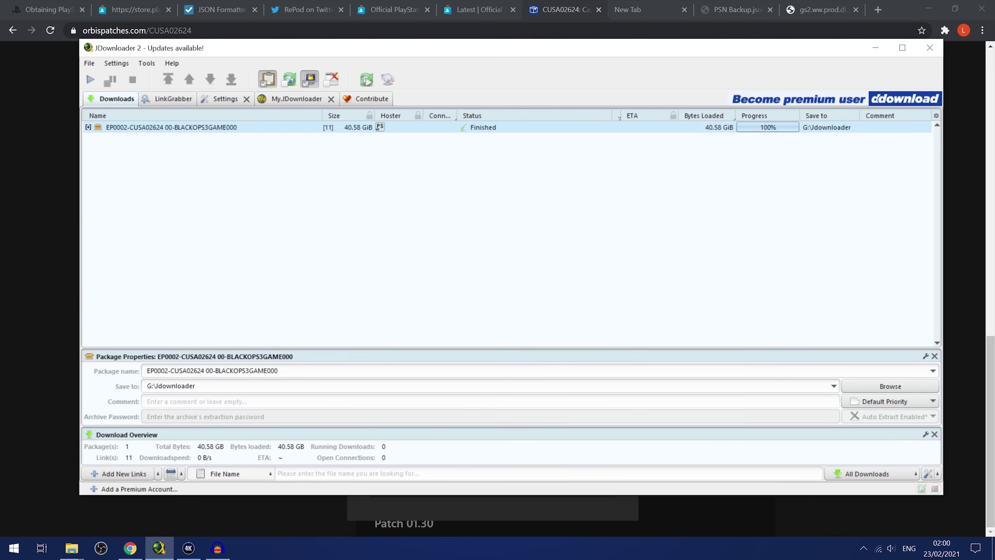
right_click(255, 127)
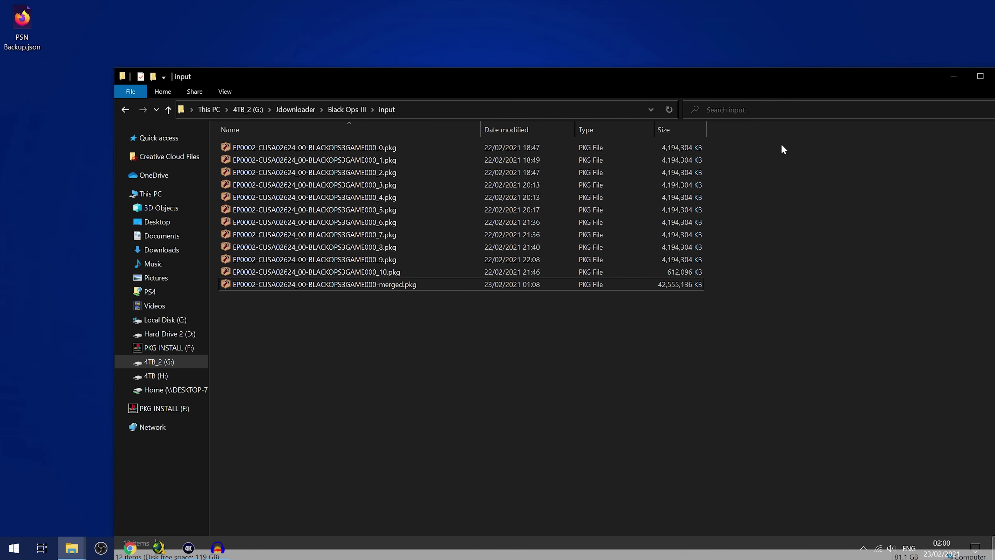
Step: Inspect the 11 split game PKG files and the merged game PKG
left_click_drag(782, 142, 535, 273)
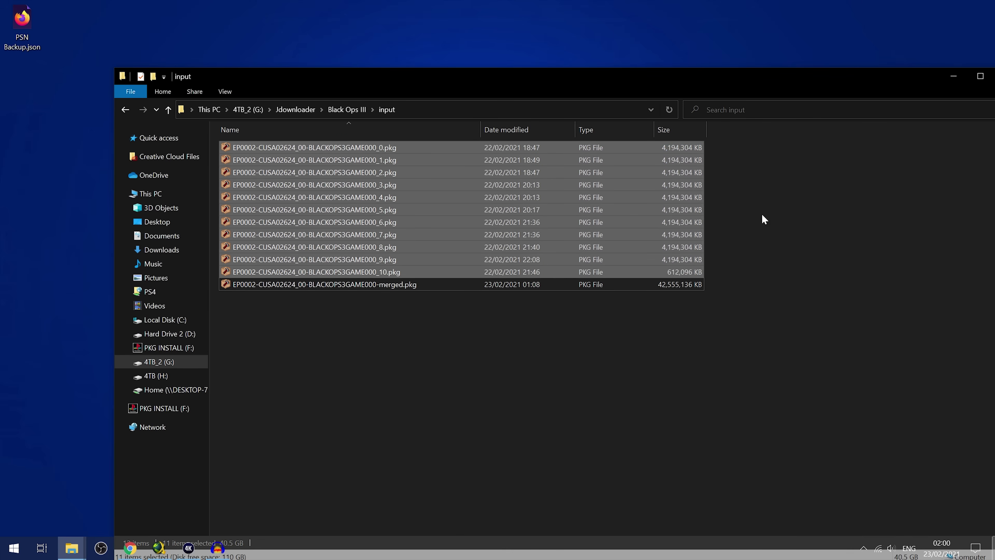
left_click_drag(774, 152, 478, 272)
left_click_drag(622, 80, 638, 109)
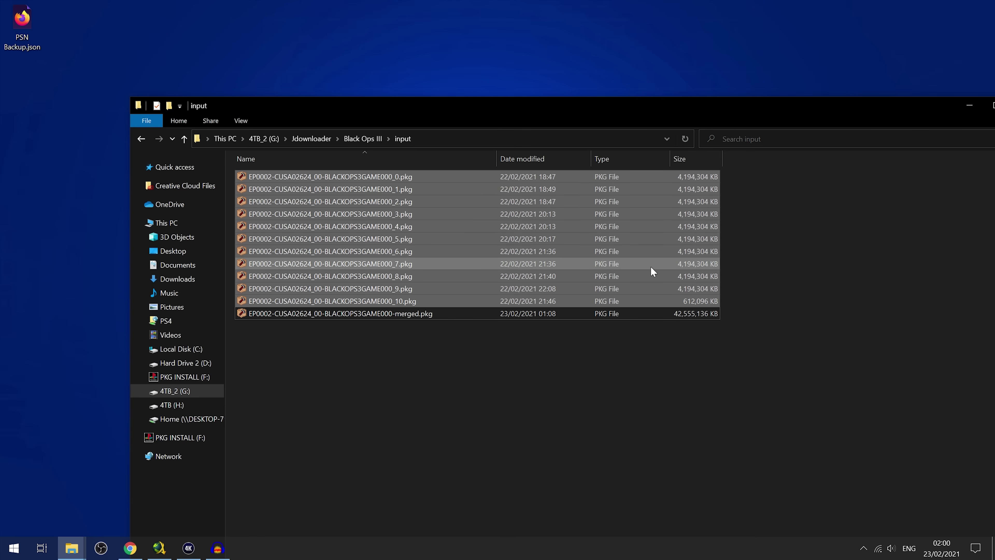
left_click(450, 318)
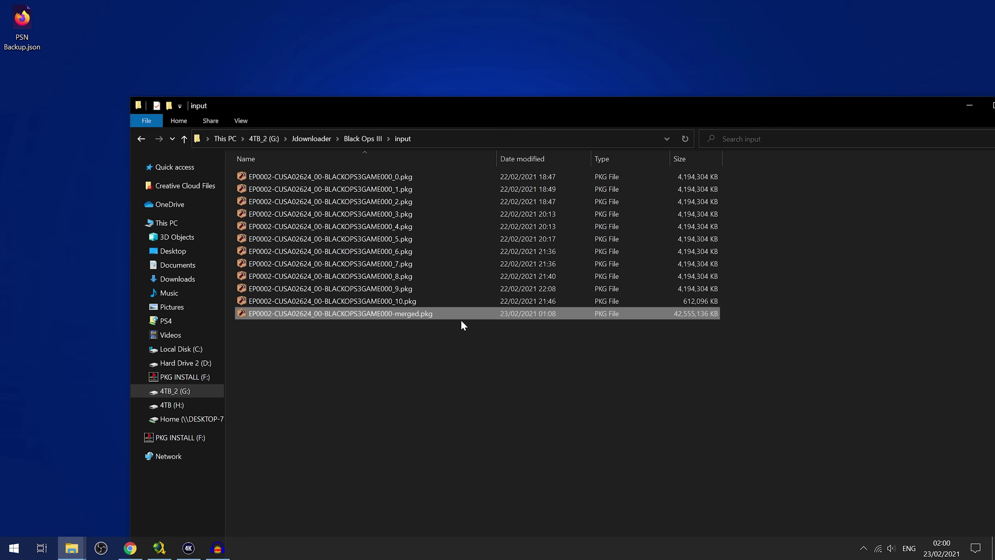
left_click_drag(579, 107, 575, 149)
Step: Copy pkg-merge-x64.exe into the Black Ops III folder and run it on the input folder
key("alt+Up")
left_click(285, 231)
left_click_drag(438, 172, 477, 215)
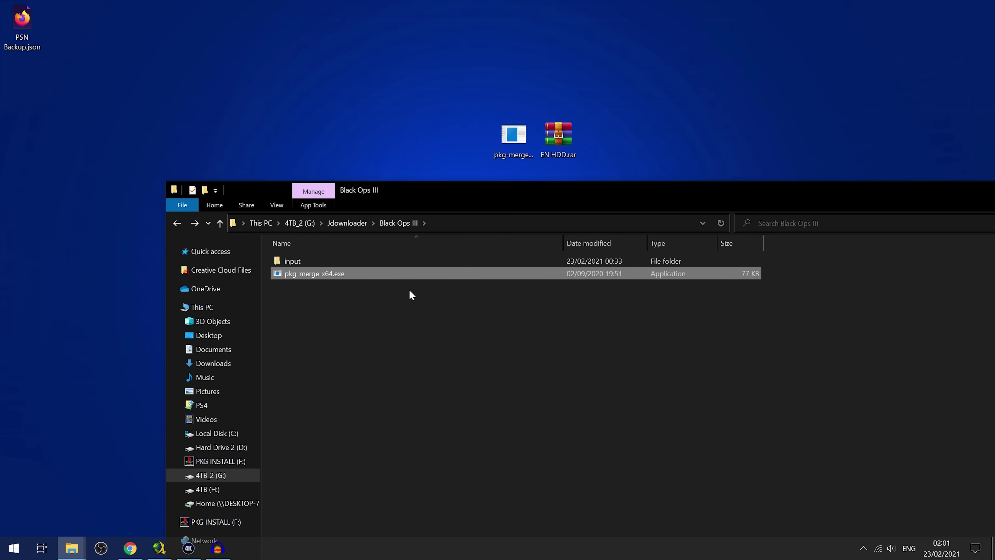
left_click_drag(513, 135, 497, 157)
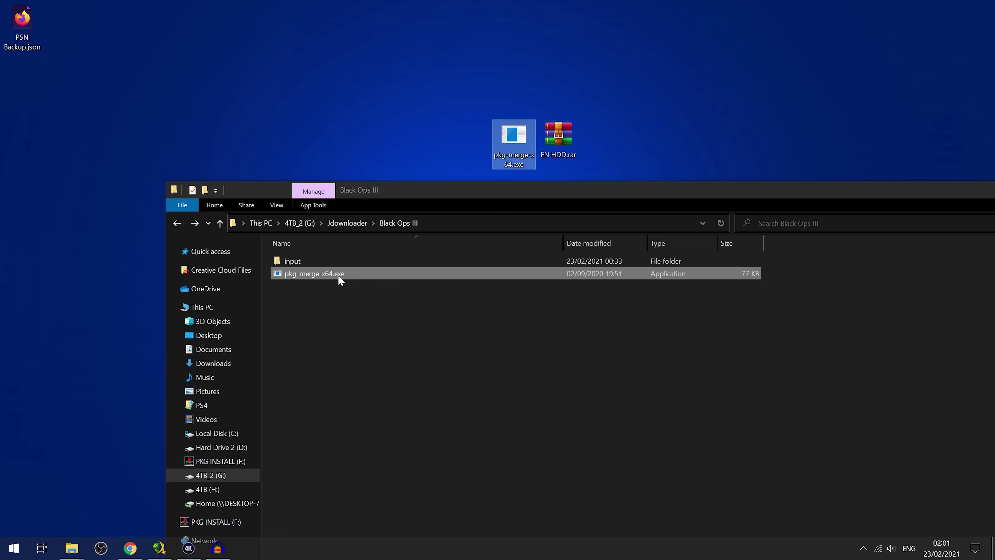
double_click(304, 260)
left_click_drag(487, 473, 509, 257)
key("alt+Left")
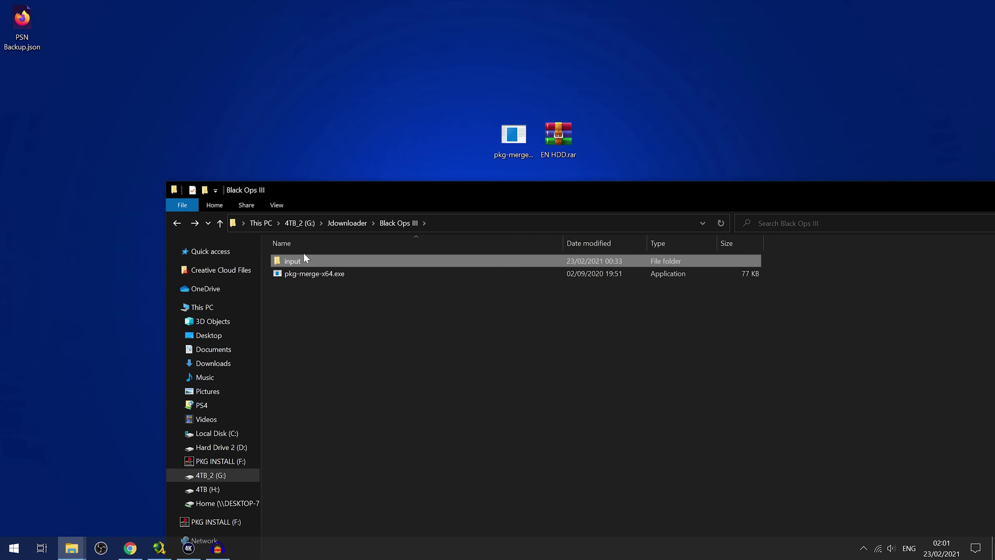
left_click_drag(322, 261, 314, 276)
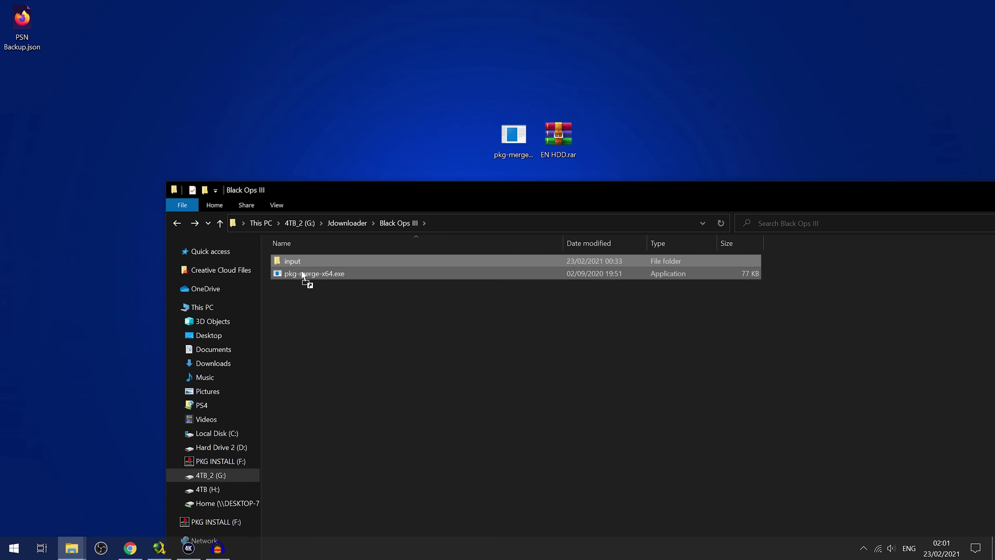
Step: Open the input folder to see the merged 25,989,760 KB update PKG
double_click(307, 263)
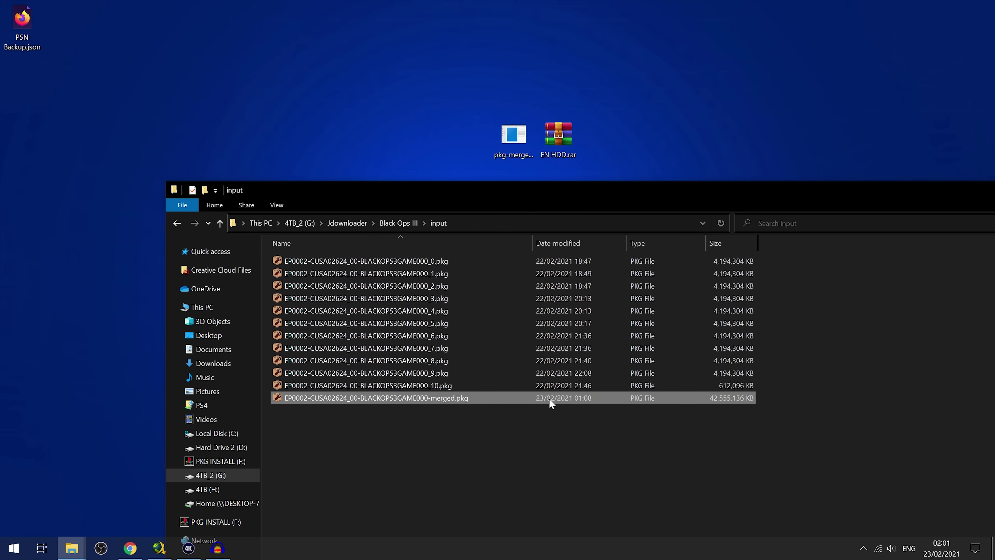
left_click_drag(528, 182, 516, 96)
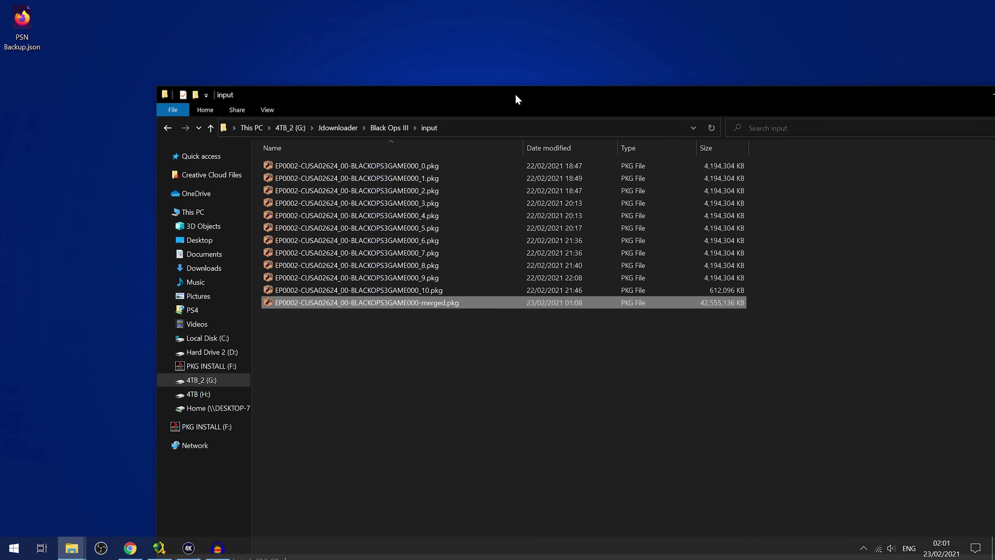
left_click_drag(516, 95, 525, 102)
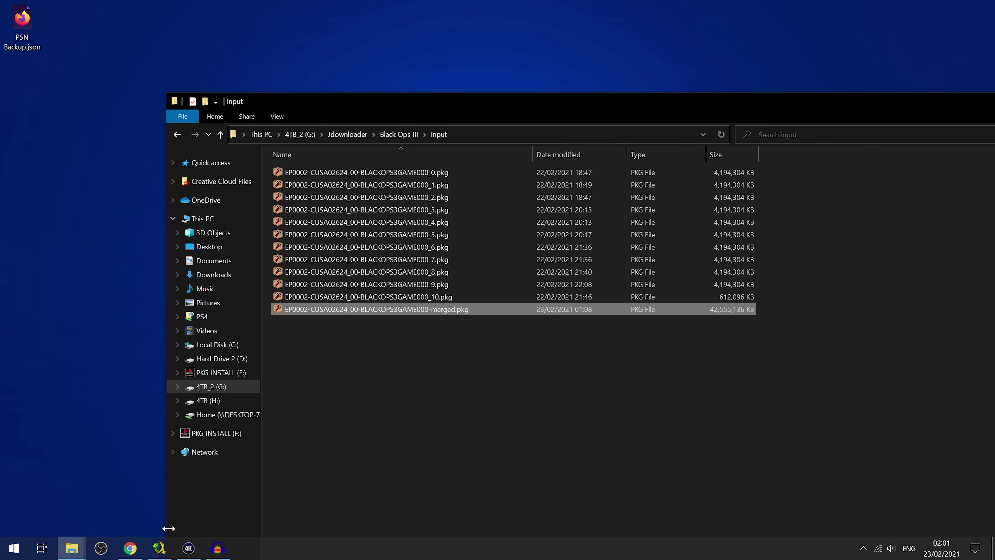
Step: Select the merged A0132-V0100 update PKG and arrange the Explorer windows side by side
mouse_move(77, 554)
left_click(162, 507)
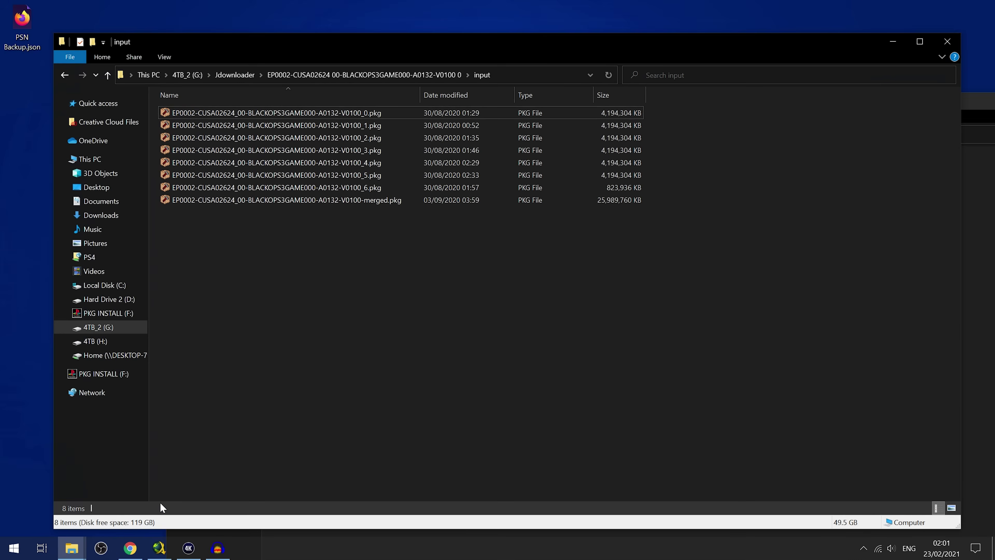
left_click(270, 200)
left_click_drag(564, 43, 781, 139)
left_click_drag(646, 124, 700, 81)
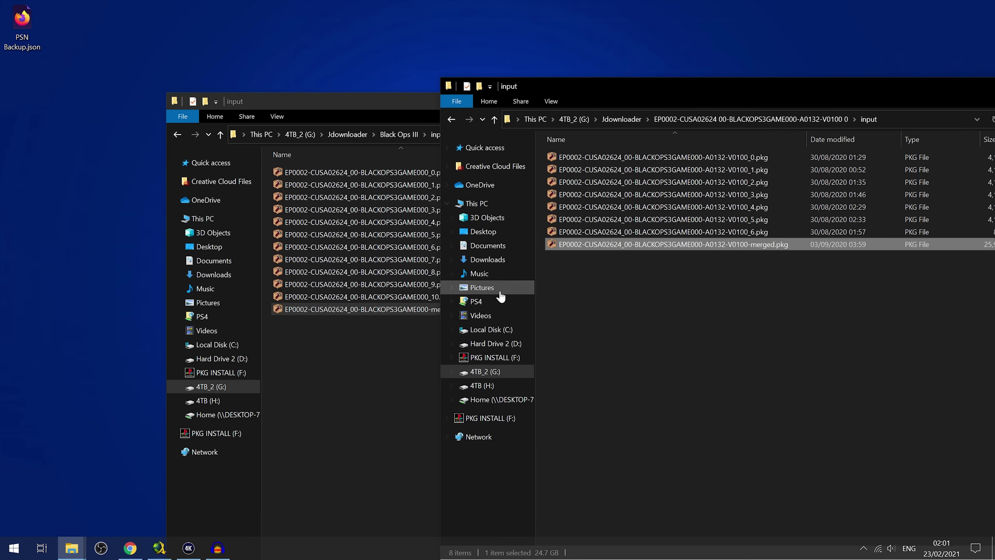
left_click(355, 309)
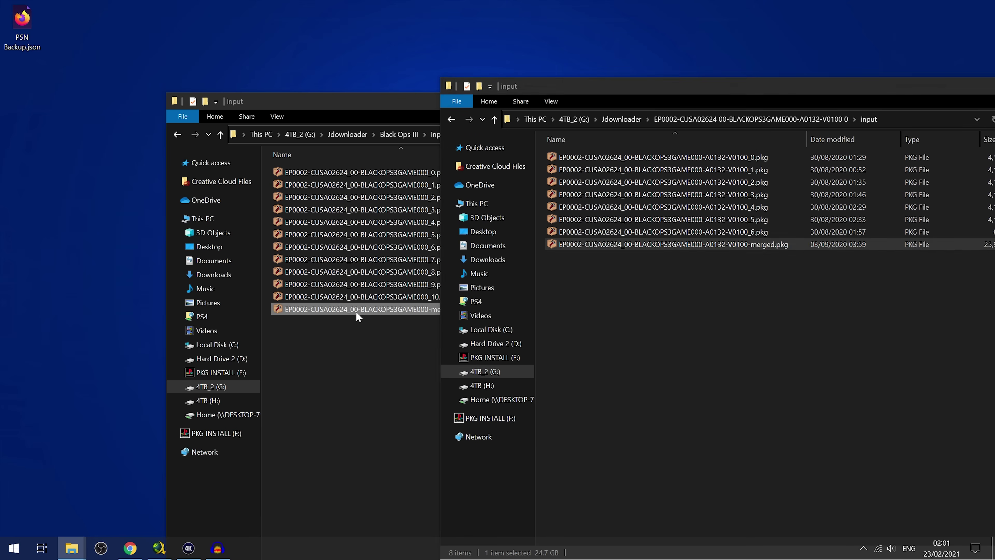
left_click(716, 90)
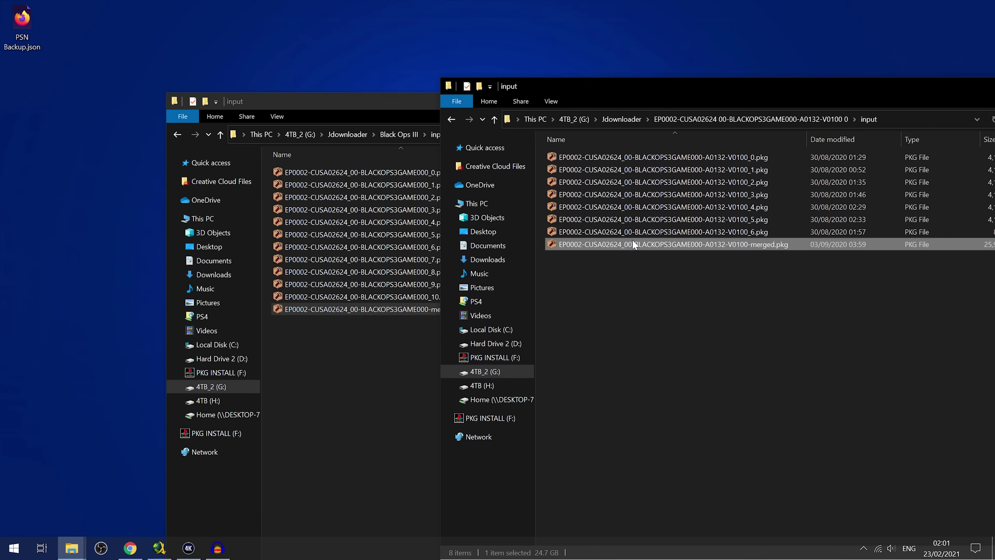
Step: Show the PKG INSTALL (F:) drive, minimize the update window, and select EN HDD.rar
left_click(237, 374)
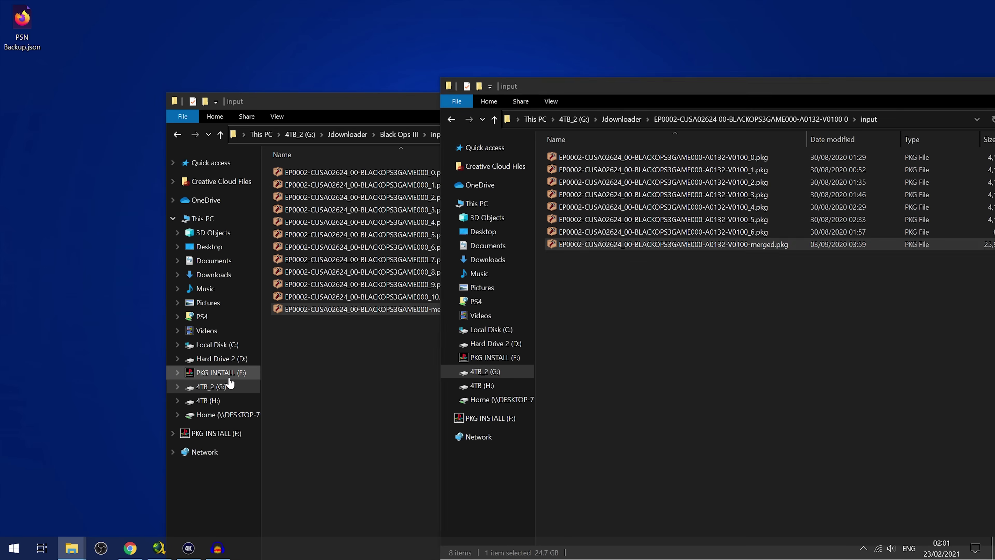
left_click_drag(493, 106, 436, 186)
left_click_drag(875, 91, 768, 87)
left_click(725, 90)
left_click_drag(491, 187, 462, 222)
left_click(563, 157)
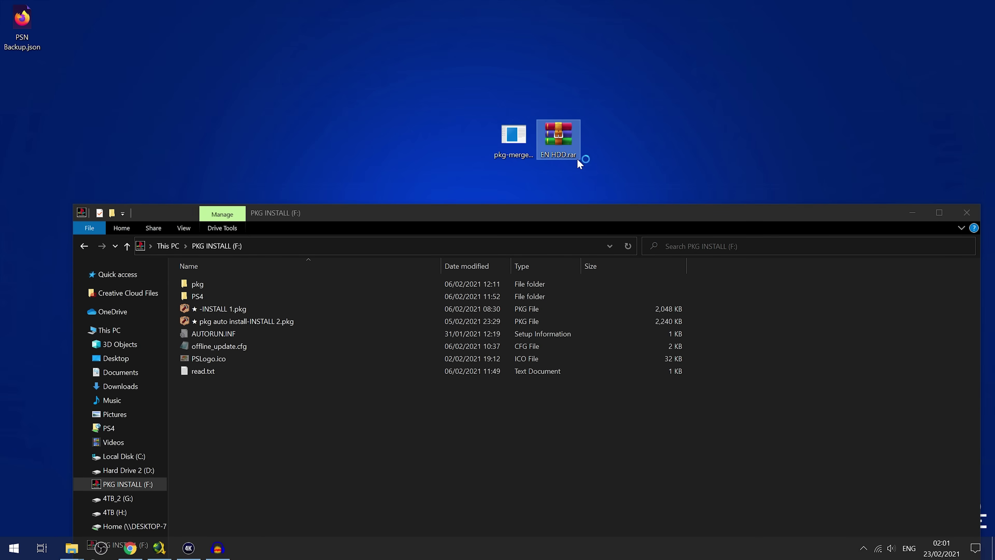
Step: Copy the EN HDD folder's two folders and six files from EN HDD.rar onto PKG INSTALL (F:)
key("Escape")
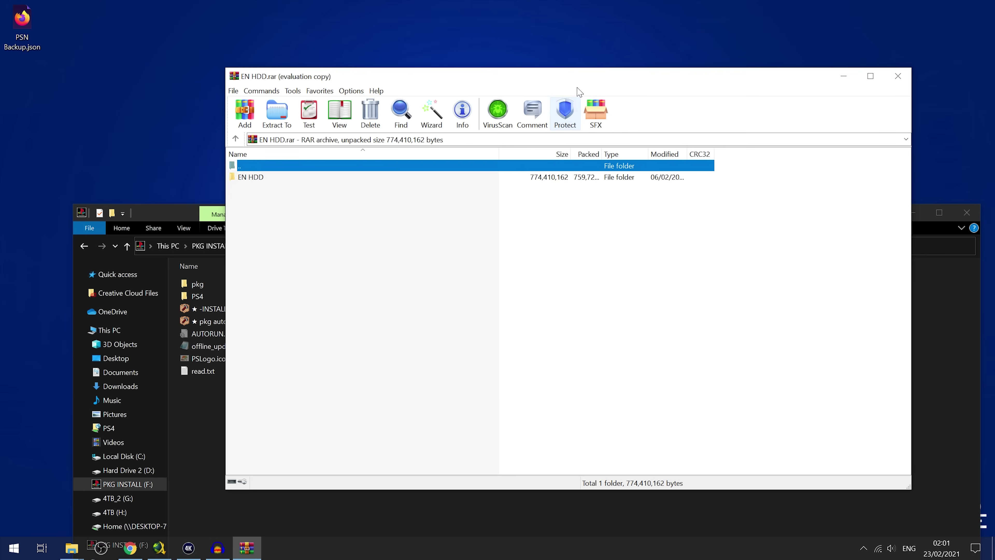
double_click(329, 177)
left_click_drag(298, 324, 352, 190)
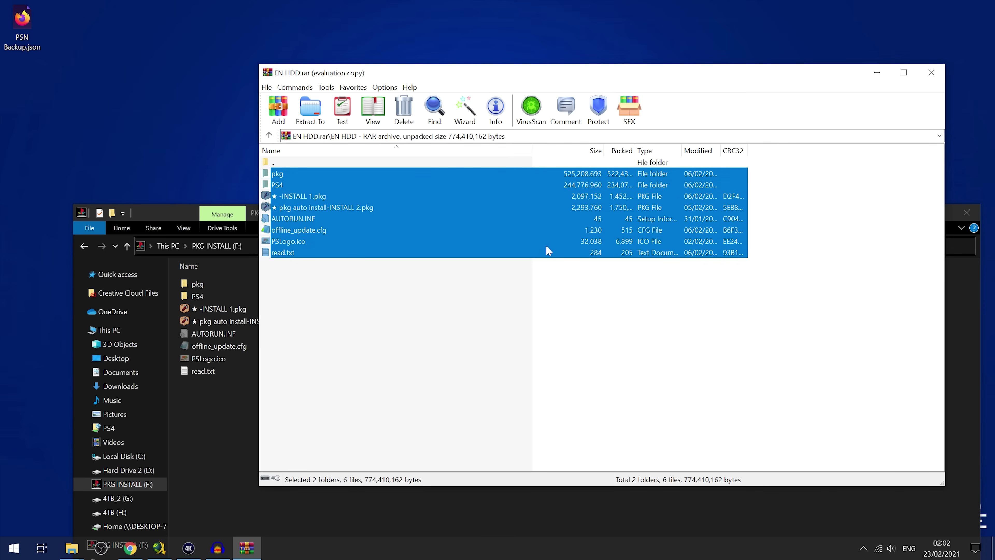
left_click_drag(407, 74, 493, 67)
left_click_drag(388, 190, 485, 218)
left_click(265, 404)
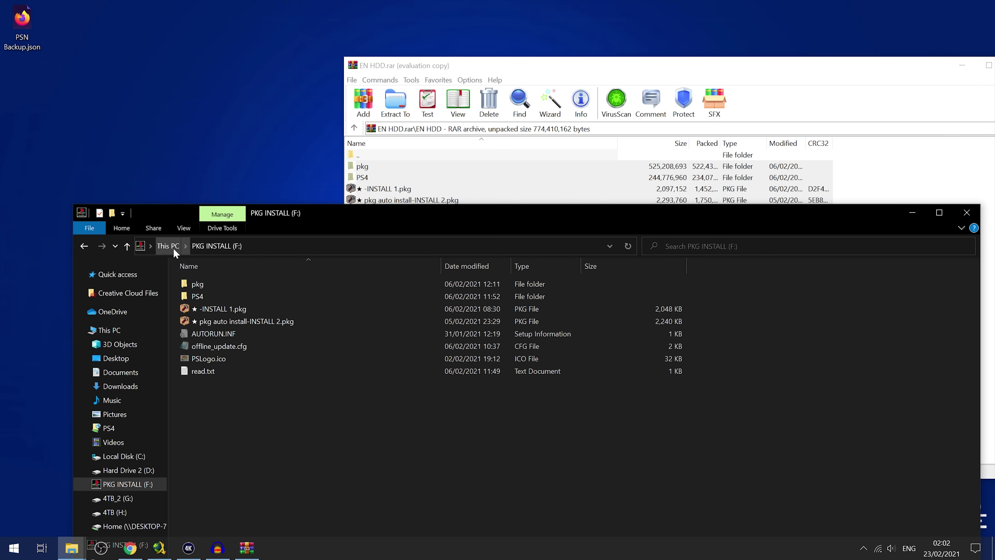
left_click(855, 72)
Step: Close WinRAR and check the game PKG and A0132-V0100 update PKG in F:\pkg
key("alt+F4")
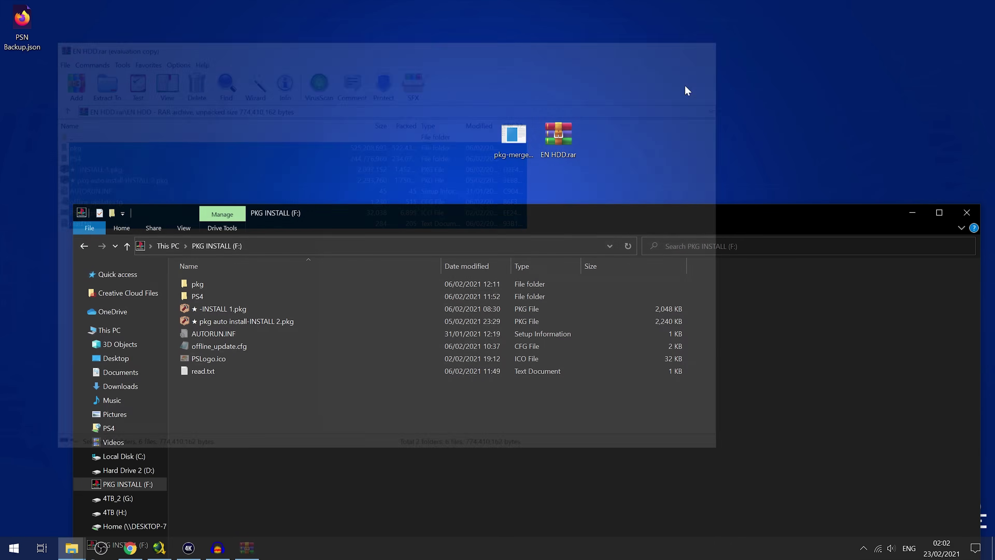
double_click(197, 283)
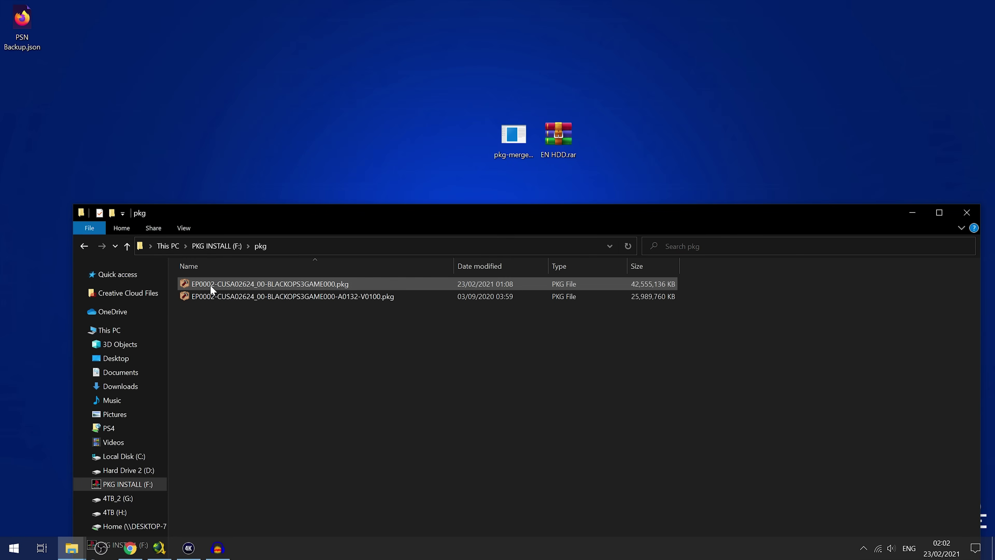
left_click_drag(407, 212, 511, 106)
left_click(409, 177)
left_click(481, 191)
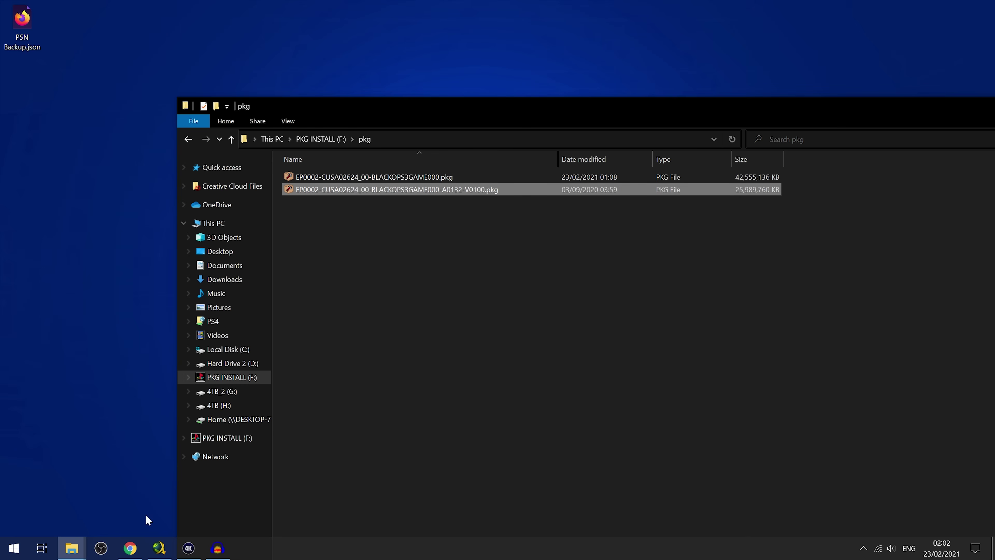
Step: Move the update's input folder window aside and close it
mouse_move(84, 556)
left_click(184, 511)
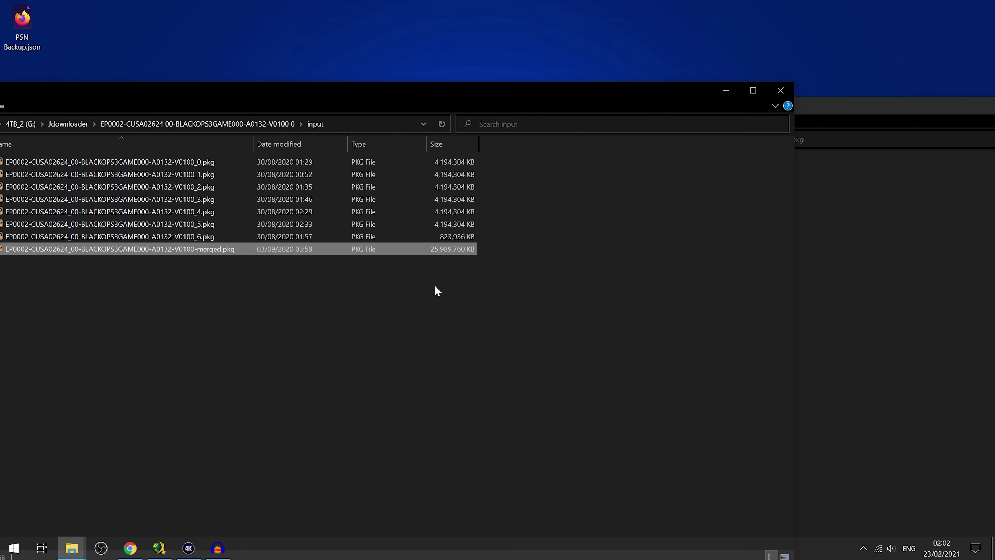
left_click_drag(422, 90, 701, 126)
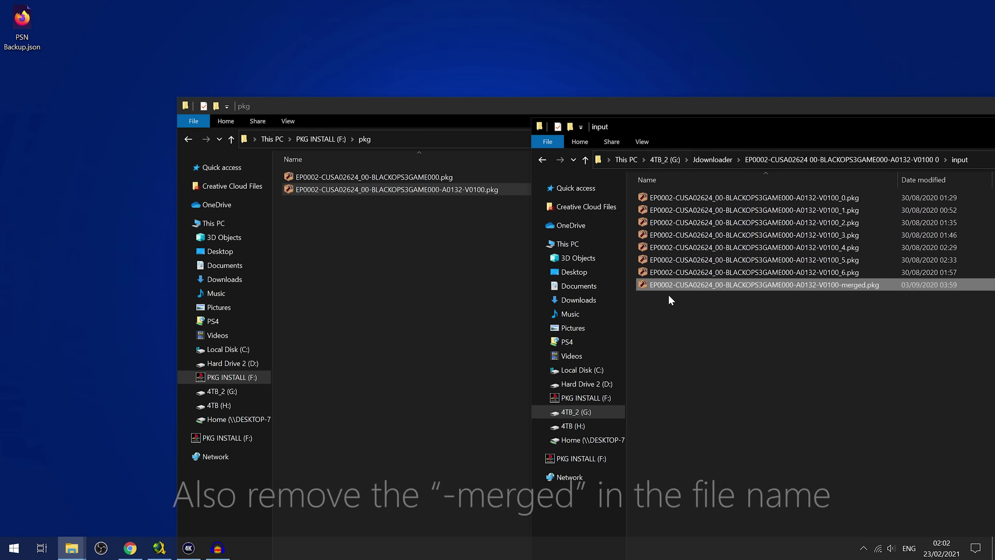
mouse_move(707, 290)
left_mouse_down()
mouse_move(414, 248)
mouse_move(694, 297)
left_mouse_up()
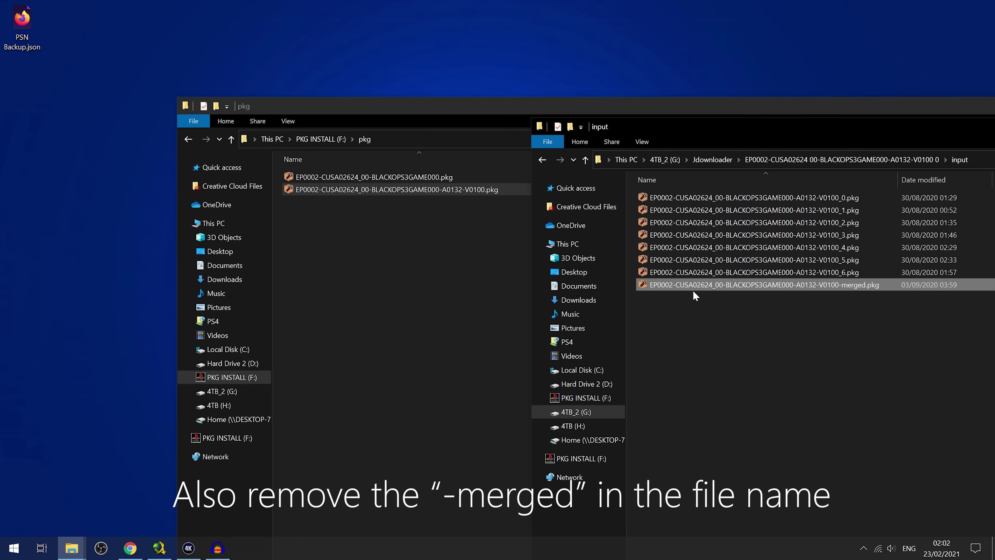
left_click_drag(695, 126, 547, 131)
left_click(642, 135)
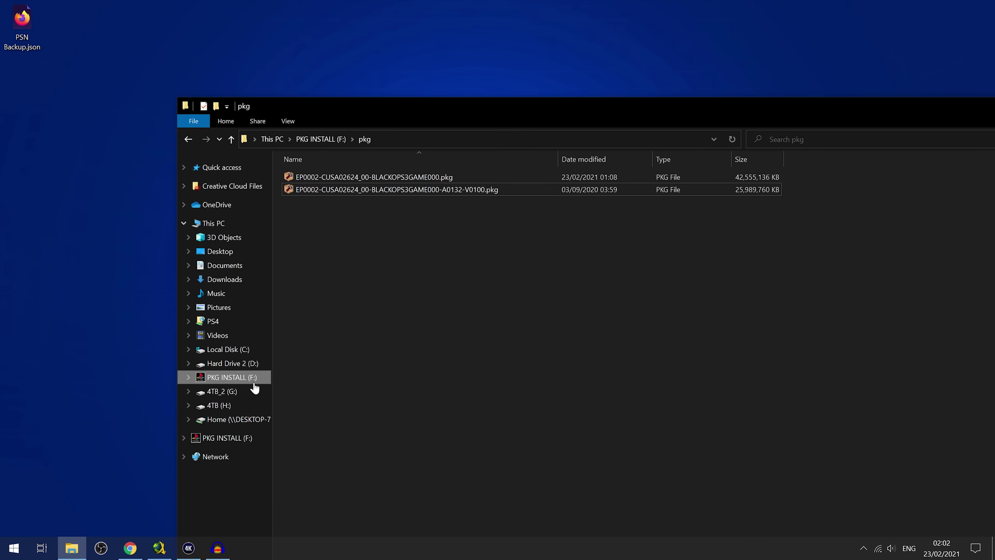
Step: View the PKG INSTALL (F:) drive properties from This PC
left_click(219, 223)
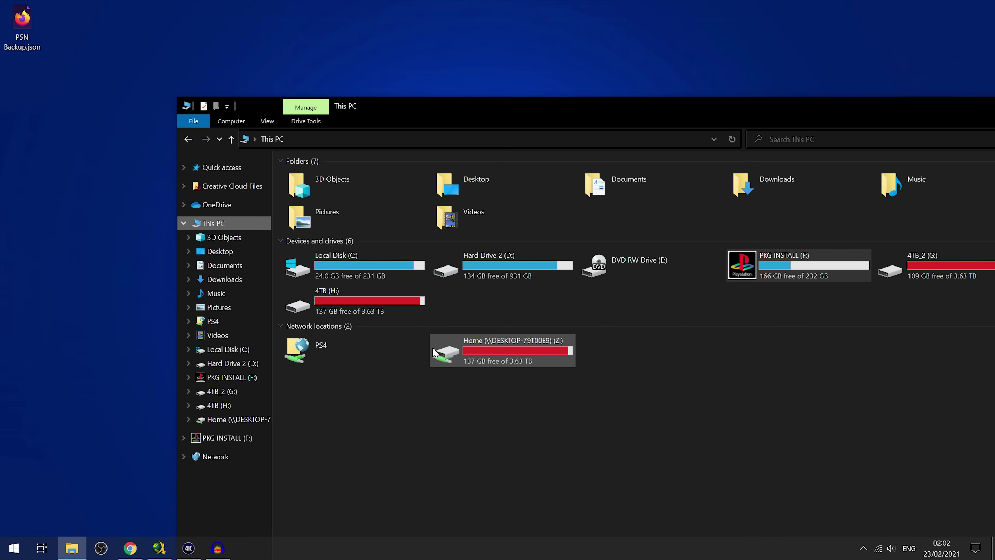
left_click_drag(611, 101, 322, 45)
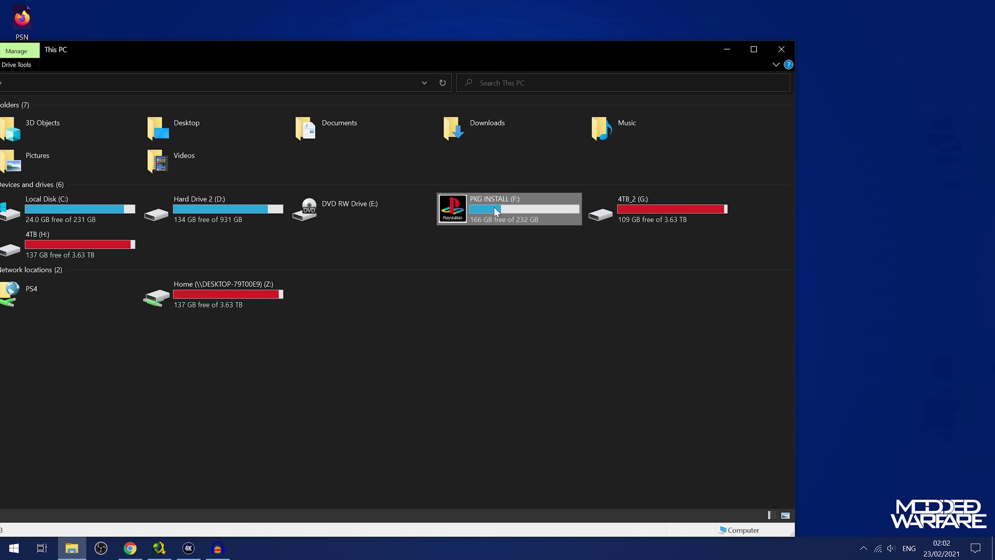
right_click(502, 211)
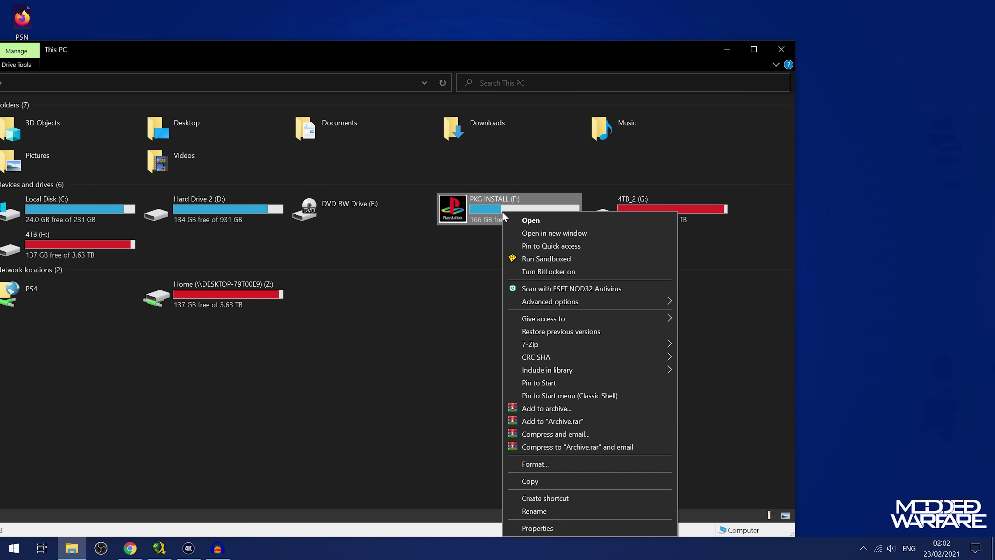
left_click(560, 528)
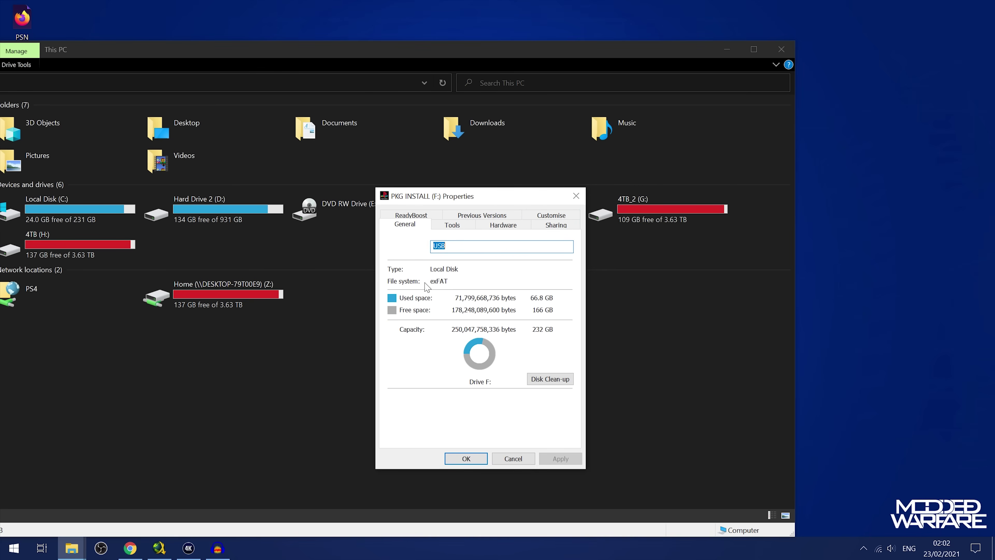
left_click(574, 194)
Step: Check in the Format dialog that the drive uses exFAT, then cancel without formatting
right_click(483, 199)
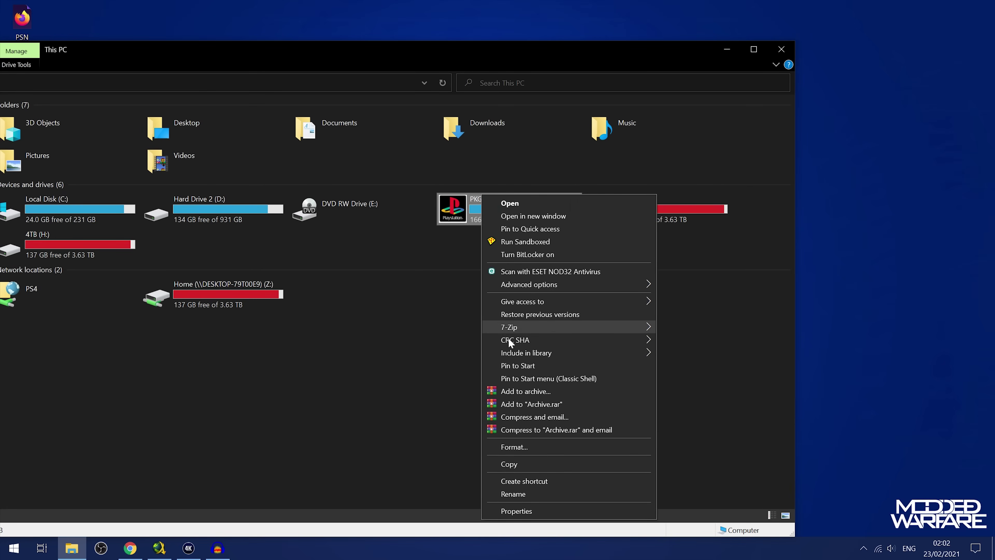
left_click(515, 446)
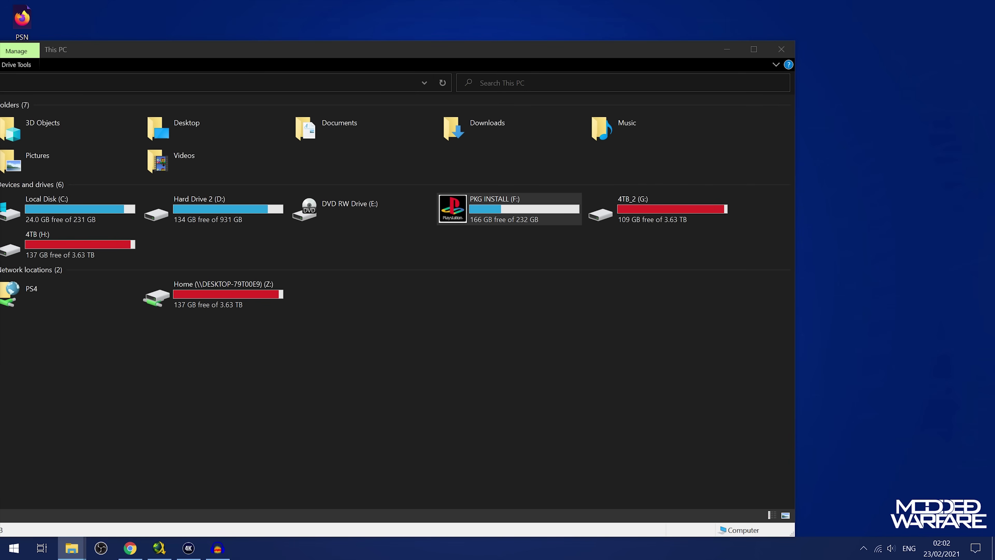
left_click(309, 219)
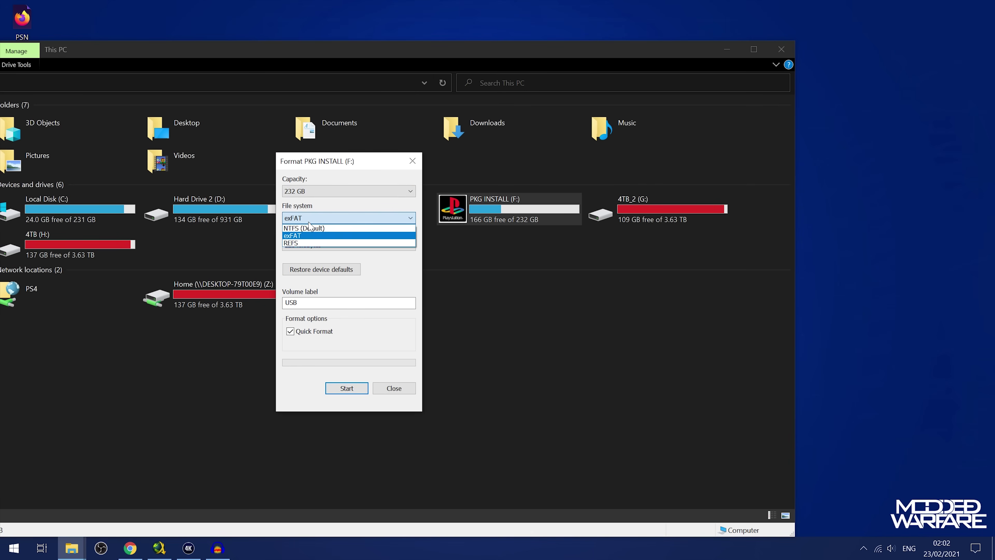
left_click(302, 236)
left_click(388, 388)
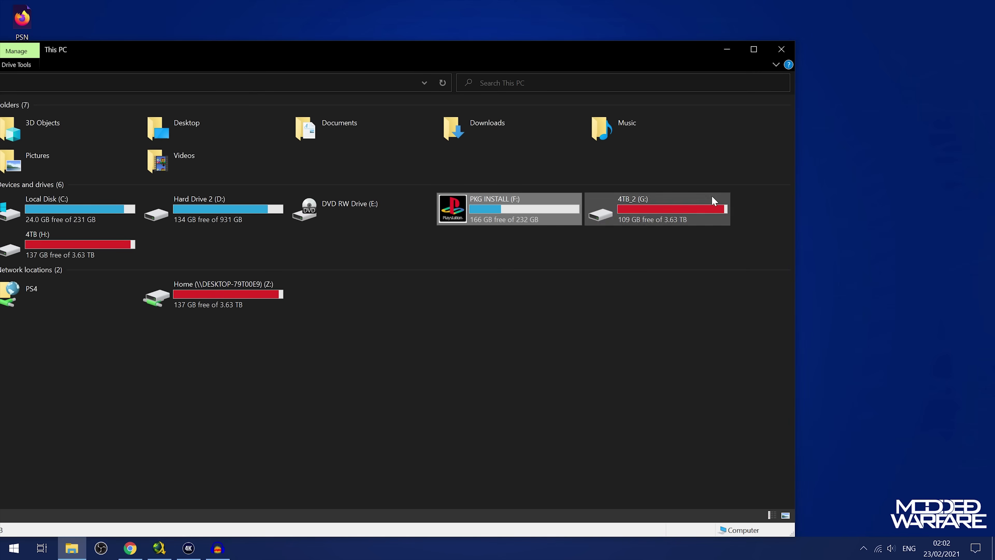
Step: Confirm both game and update PKGs are in the drive's pkg folder
double_click(533, 206)
left_click_drag(445, 55, 626, 73)
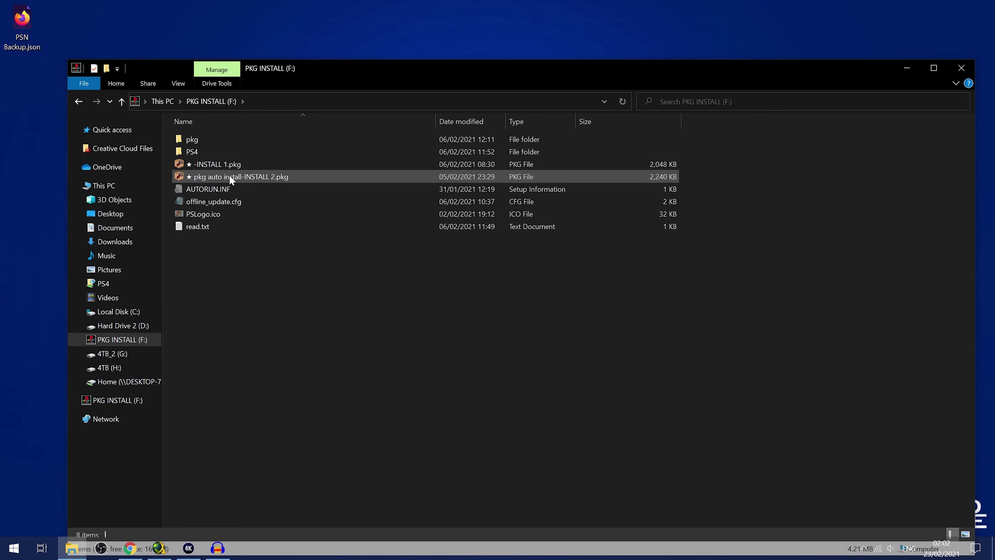
double_click(238, 142)
left_click_drag(272, 179, 524, 103)
left_click(508, 220)
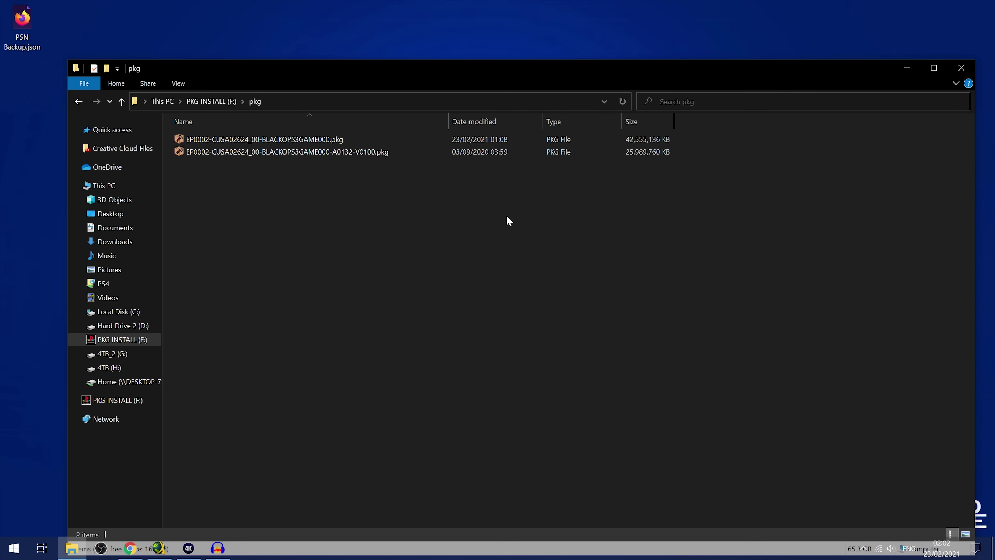
key("alt+Up")
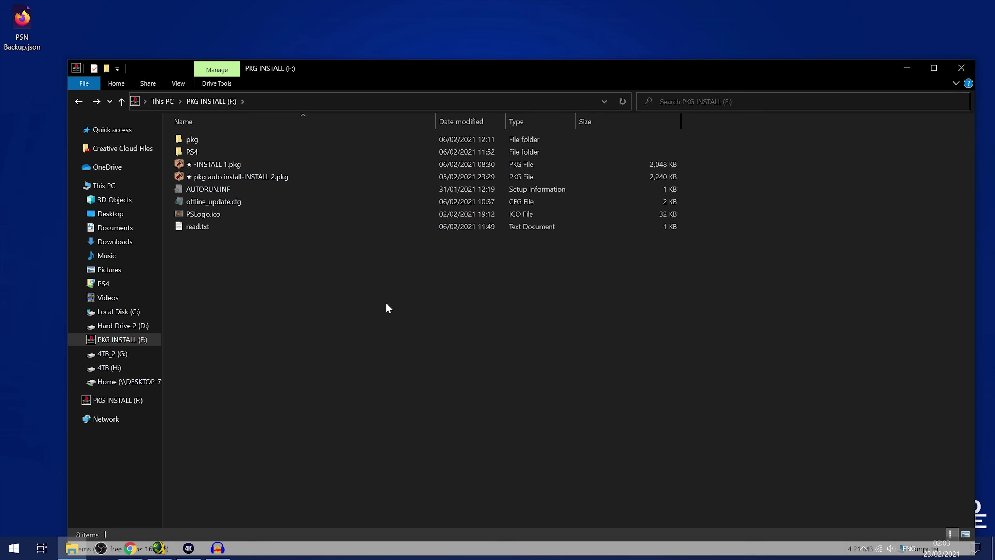
double_click(284, 139)
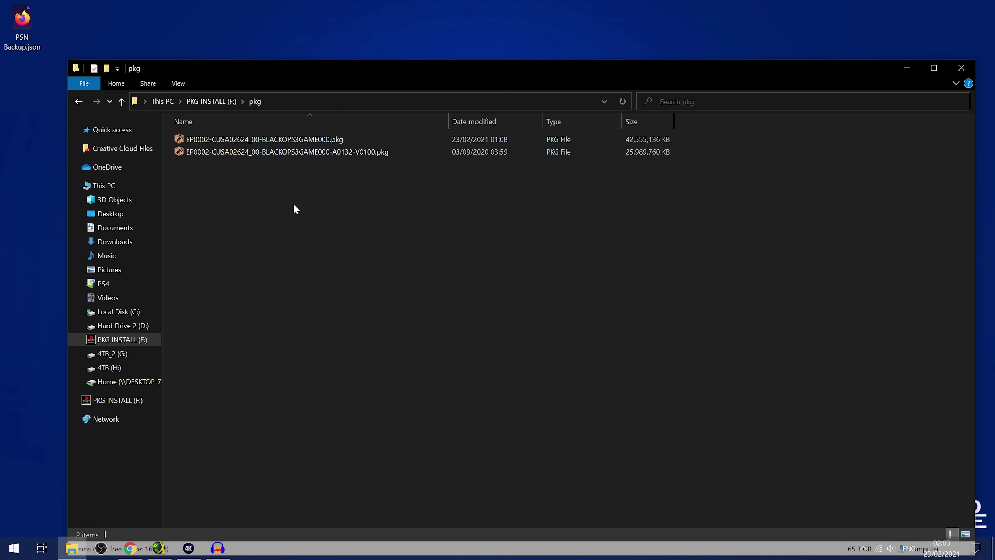
key("alt+Up")
left_click(323, 348)
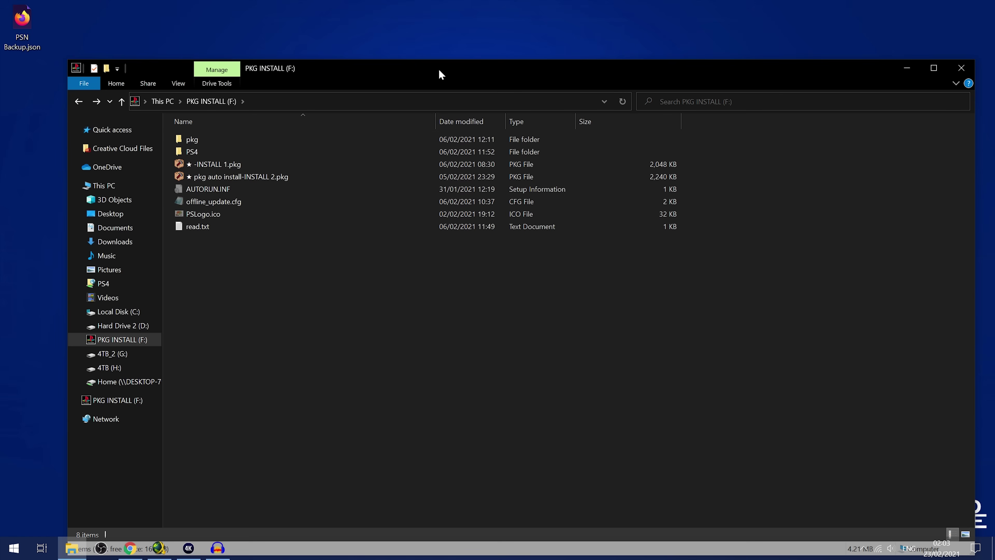
Step: Close File Explorer and safely eject the USB drive from the notification area
left_click(958, 68)
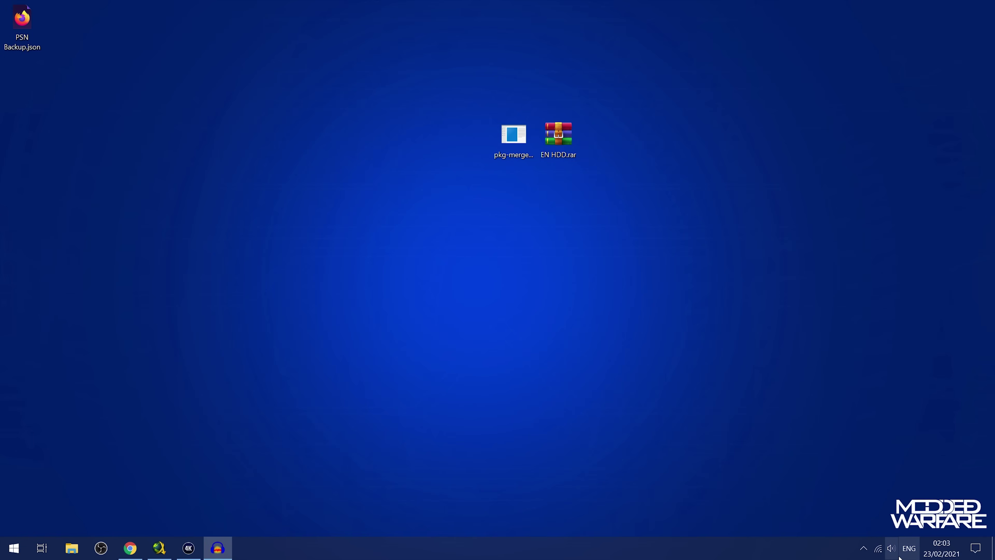
left_click(862, 549)
left_click(828, 456)
left_click(839, 477)
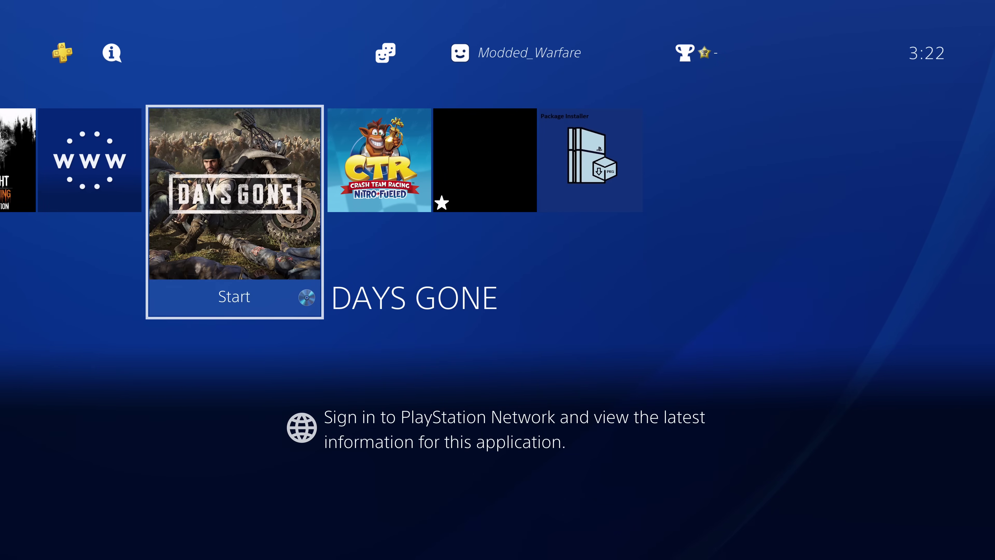
Step: Move across the home screen tiles, then up to the function bar and over to Settings
key("Right")
key("Right")
key("Right")
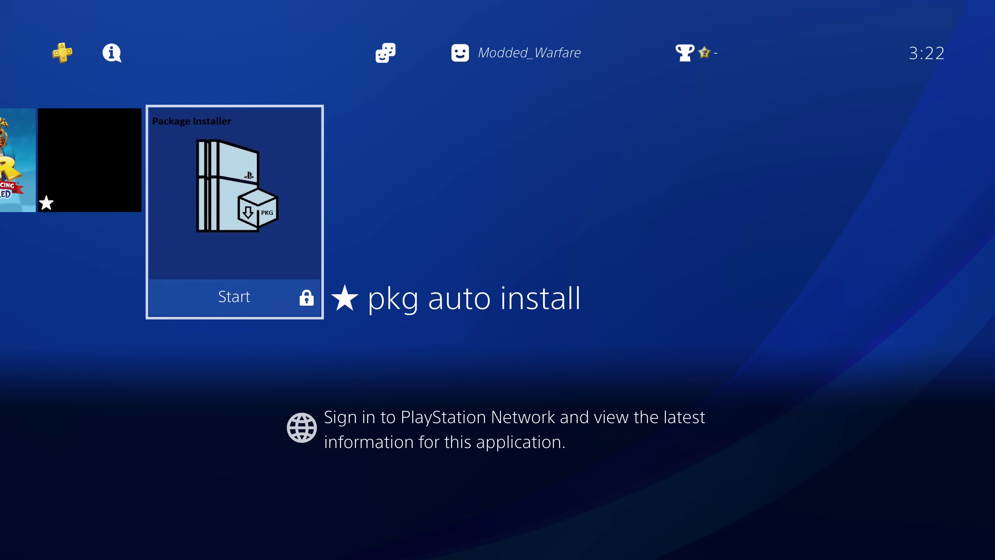
key("Left")
key("Right")
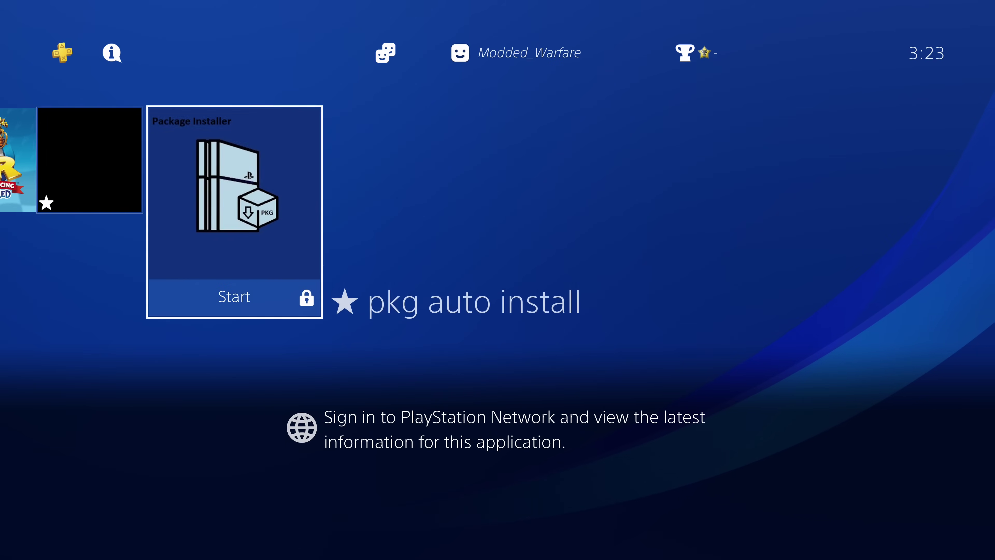
key("Left")
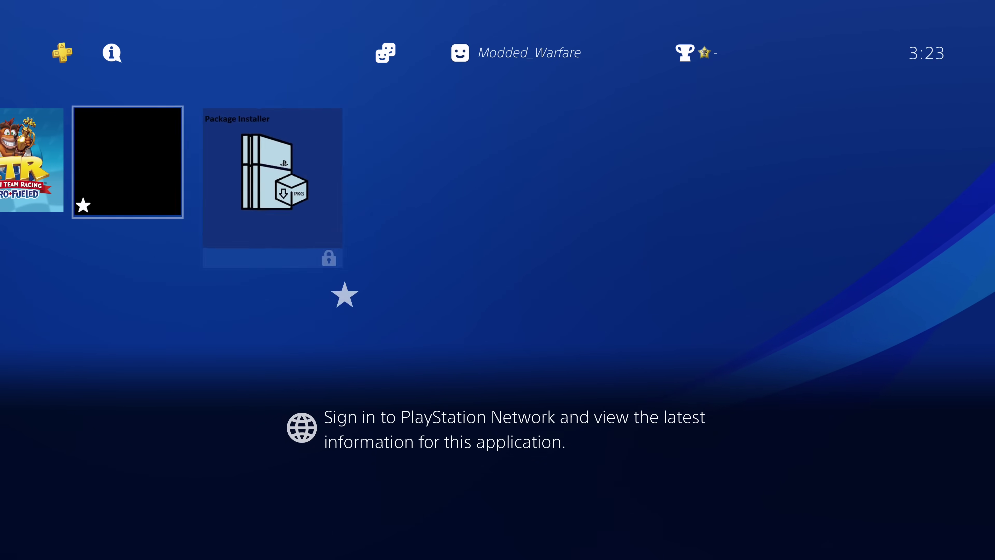
key("Left")
key("Left")
key("Right")
key("Right")
key("Right")
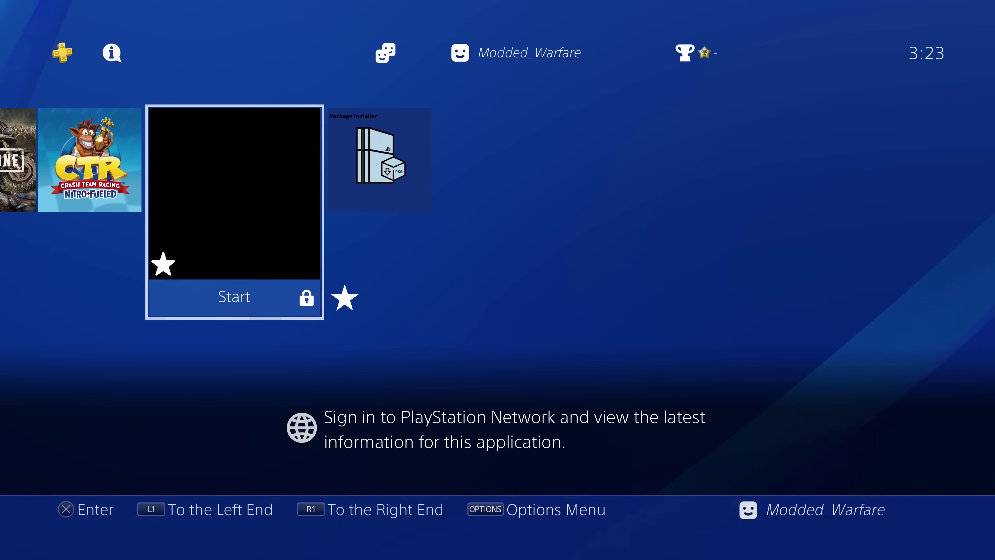
key("Left")
key("Up")
key("Left")
Step: Open Settings > System > Back Up and Restore and view Restore PS4's 244.8 MB backup
key("Return")
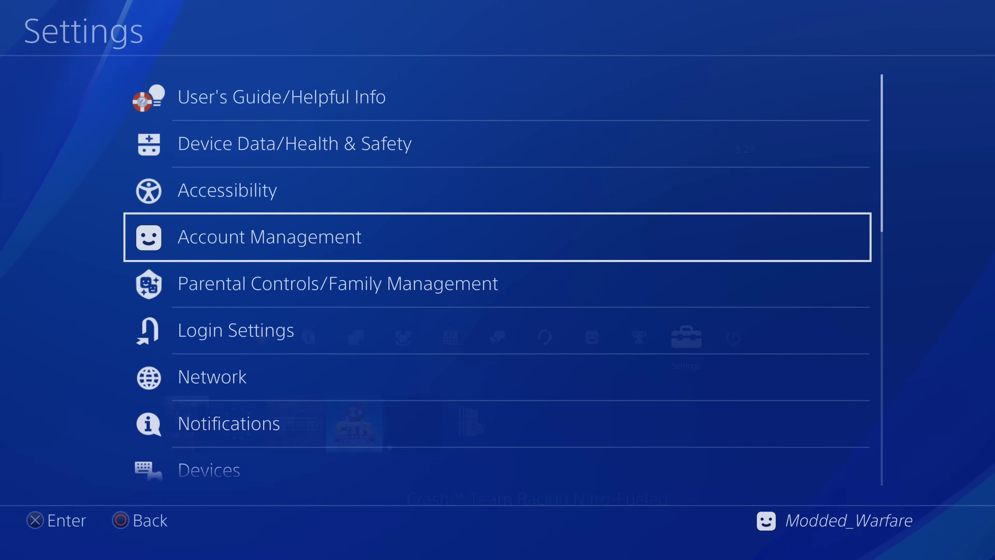
key("Down")
key("Down")
key("Down")
key("Down")
key("Down")
key("Down")
key("Down")
key("Down")
key("Down")
key("Down")
key("Down")
key("Down")
key("Down")
key("Down")
key("Down")
key("Down")
key("Down")
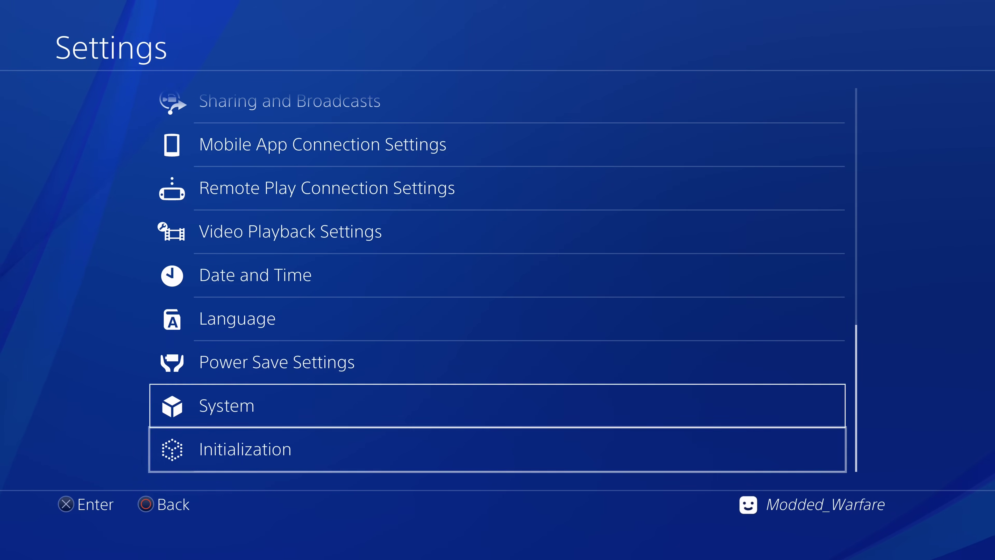
key("Return")
key("Down")
key("Down")
key("Down")
key("Down")
key("Down")
key("Down")
key("Down")
key("Down")
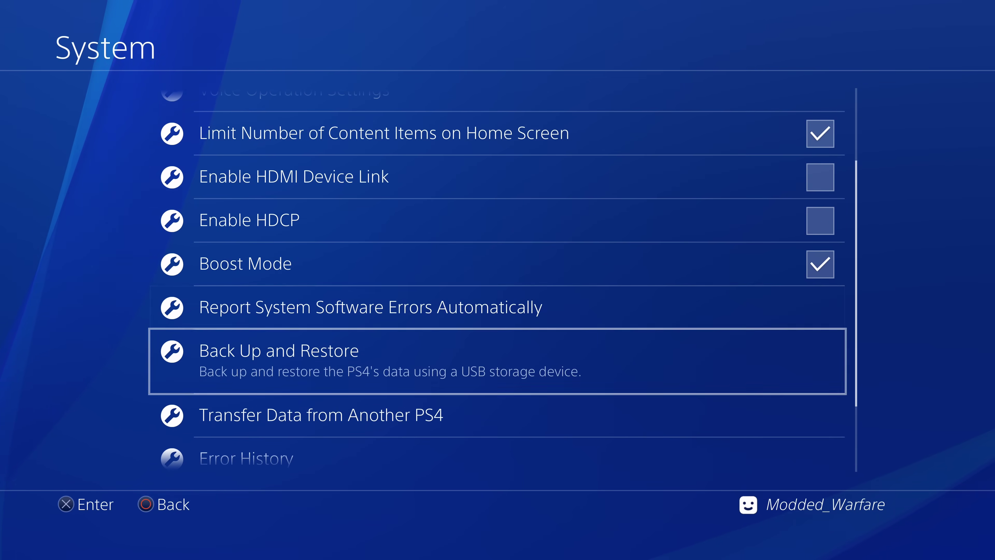
key("Return")
key("Down")
key("Up")
key("Down")
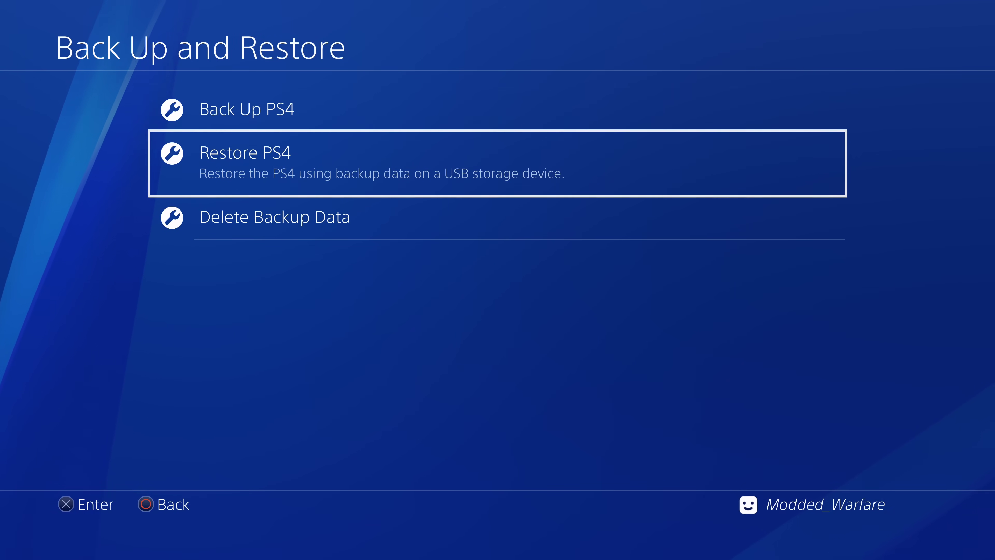
key("Return")
key("Down")
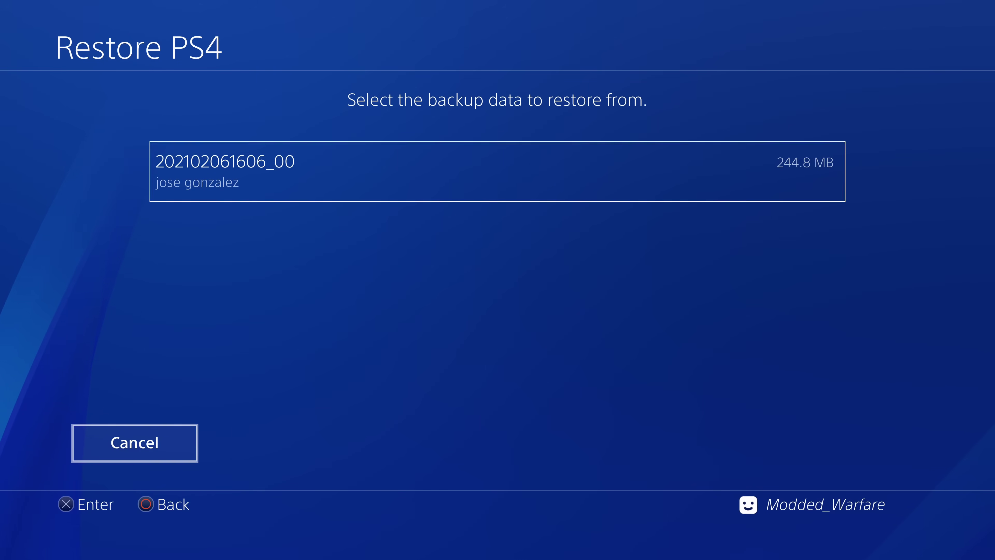
key("Up")
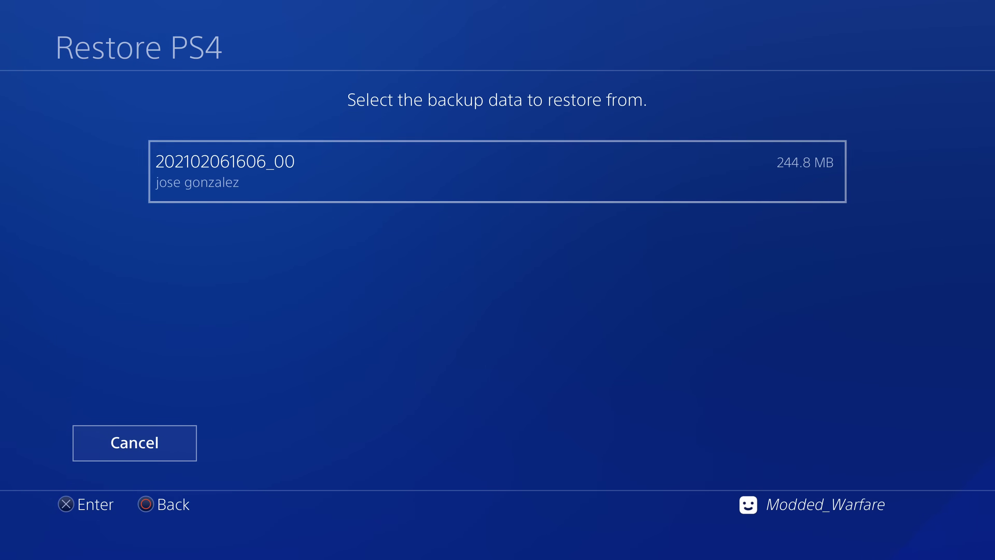
Step: Try Back Up PS4, dismiss the trophy sync warning, then revisit and leave Restore PS4
key("Escape")
key("Up")
key("Return")
key("Escape")
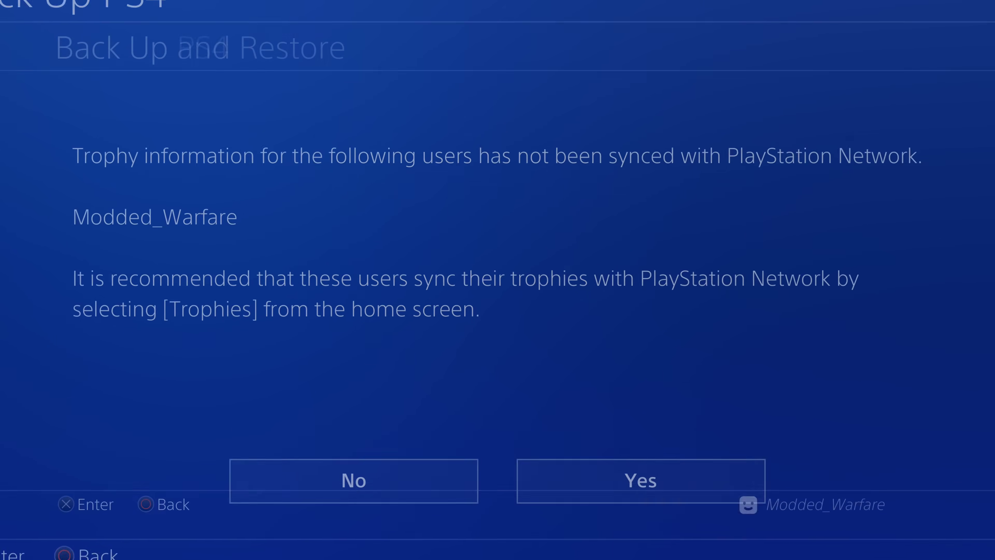
key("Down")
key("Return")
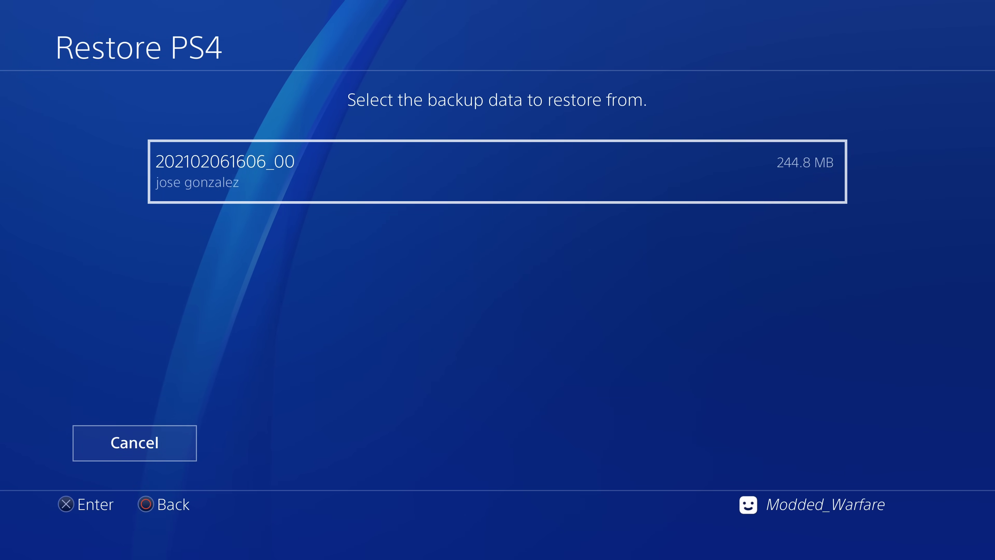
key("Escape")
key("Up")
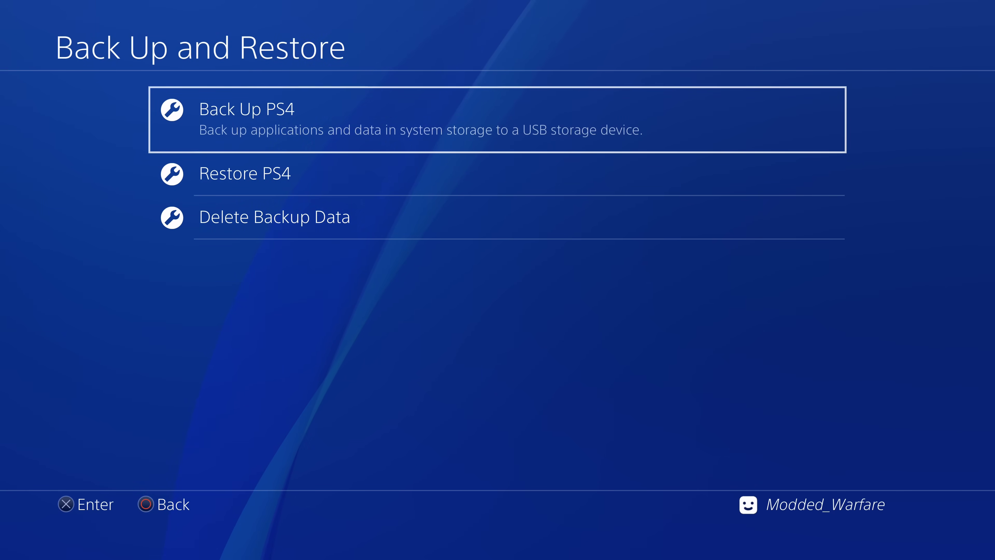
Step: Recheck the single 244.8 MB backup in Restore PS4, then cancel back to the home screen
key("Down")
key("Up")
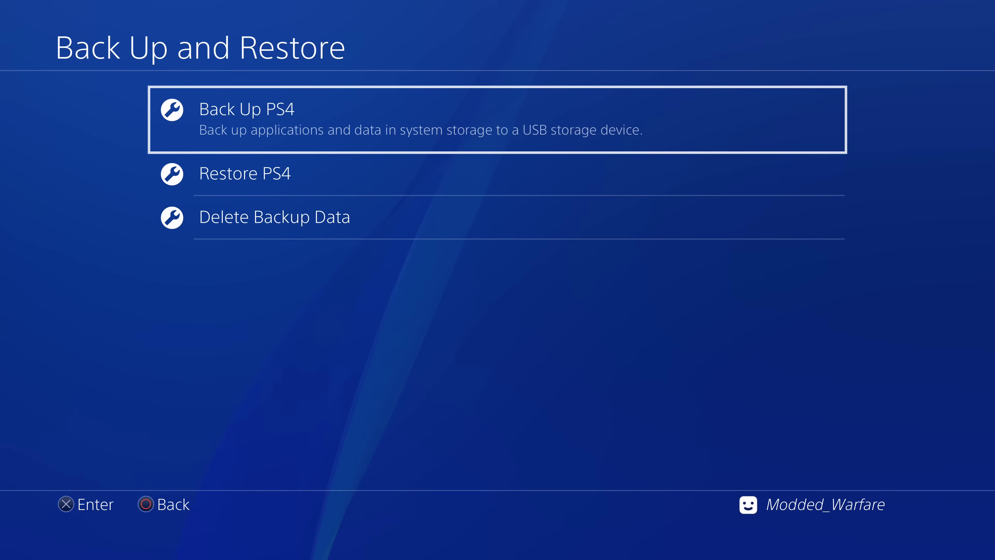
key("Down")
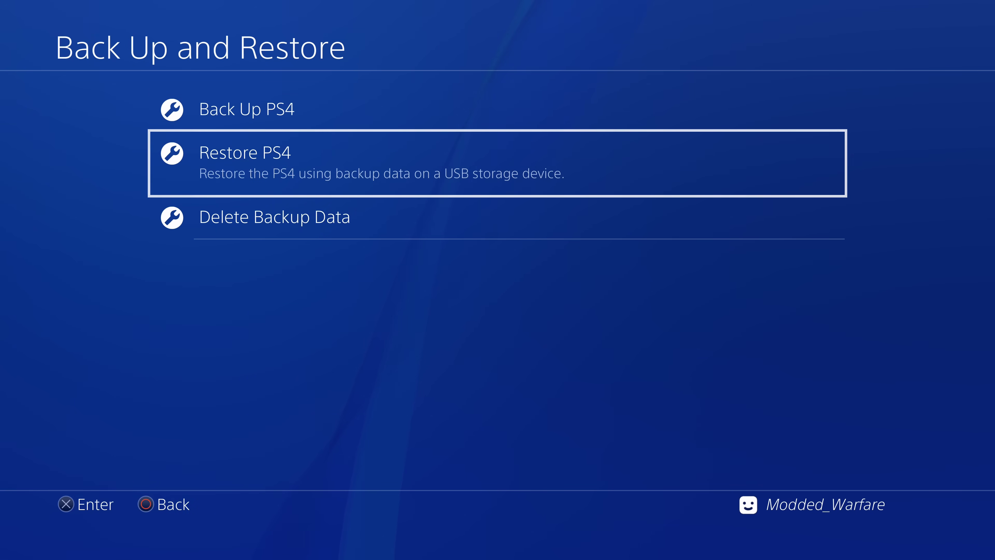
key("Return")
key("Down")
key("Up")
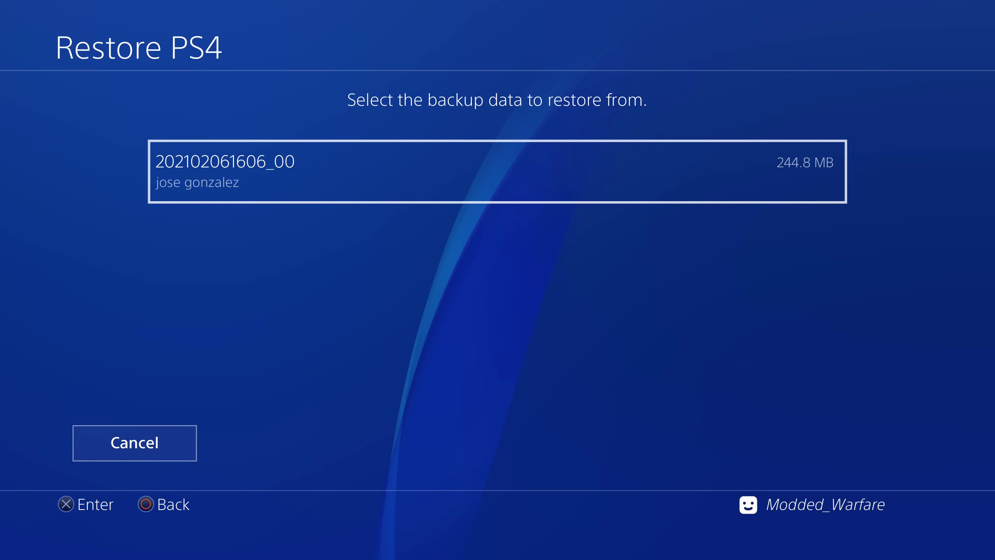
key("Escape")
key("Escape")
key("Escape")
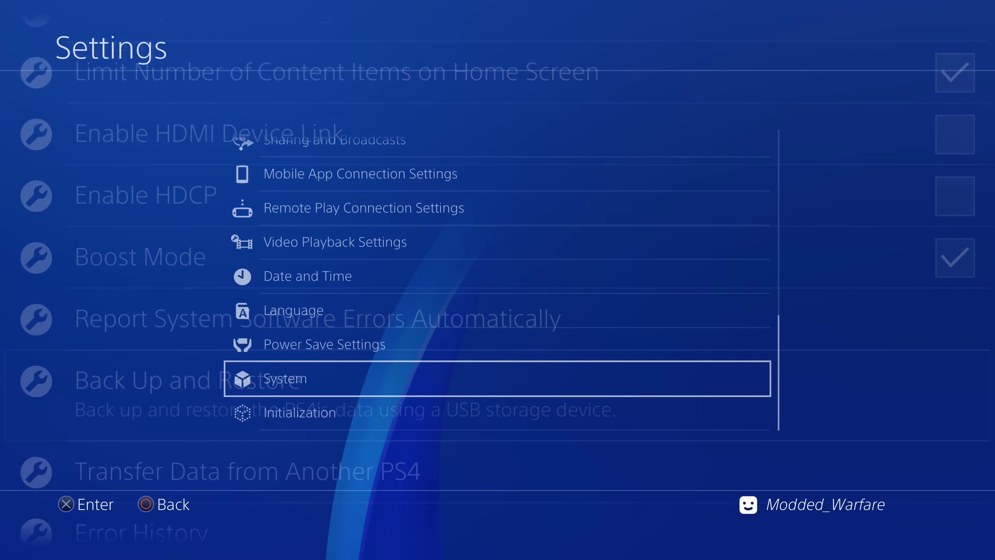
key("Escape")
key("Down")
Step: Launch the pkg auto install tile, accept the 'Cannot use the content' dialog, and close Options
key("Right")
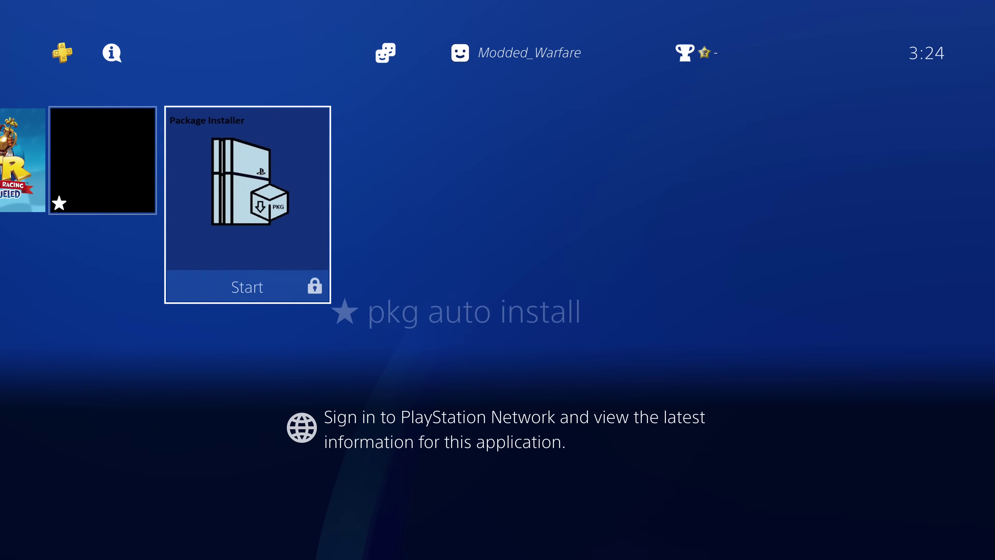
key("Right")
key("Left")
key("Left")
key("Left")
key("Left")
key("Right")
key("Right")
key("Right")
key("Right")
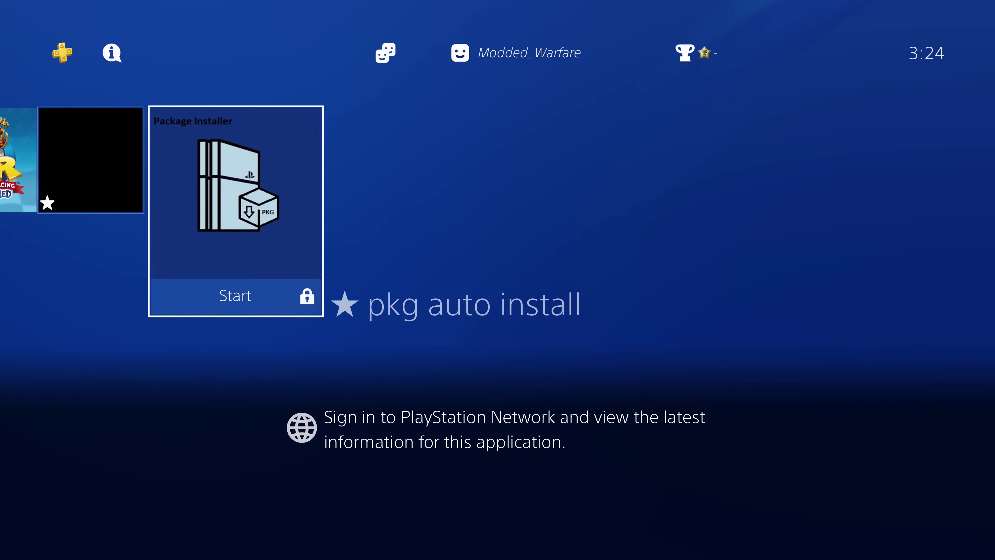
key("Return")
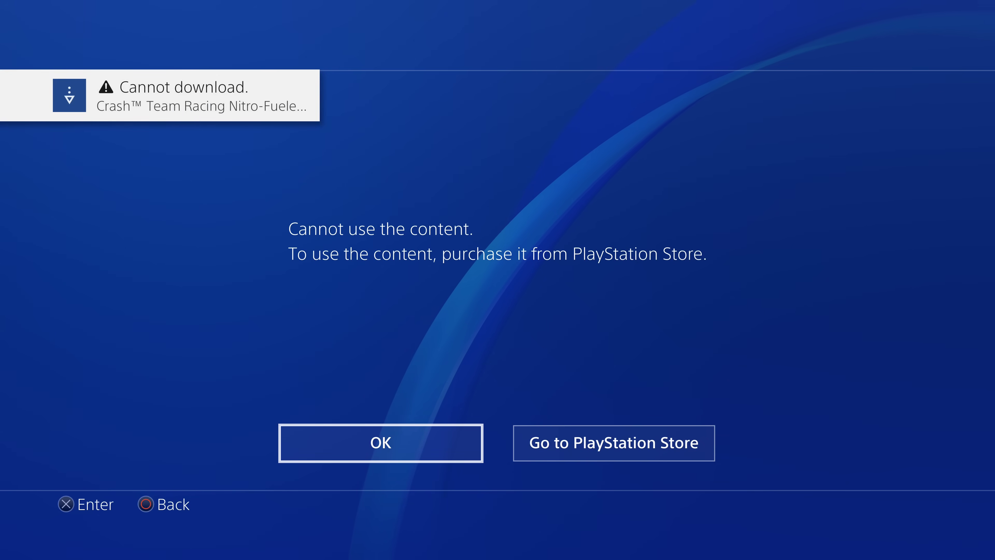
key("Return")
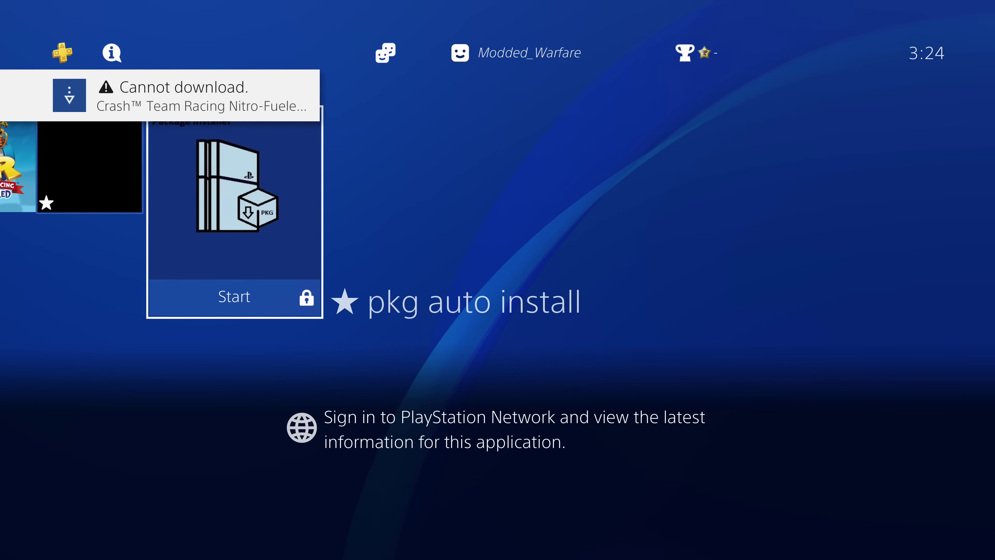
key("Menu")
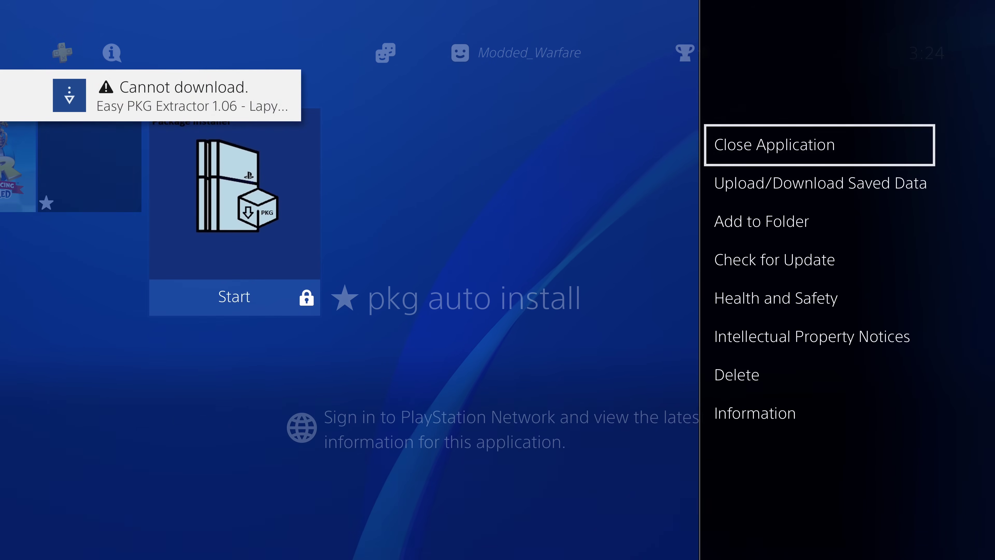
key("Escape")
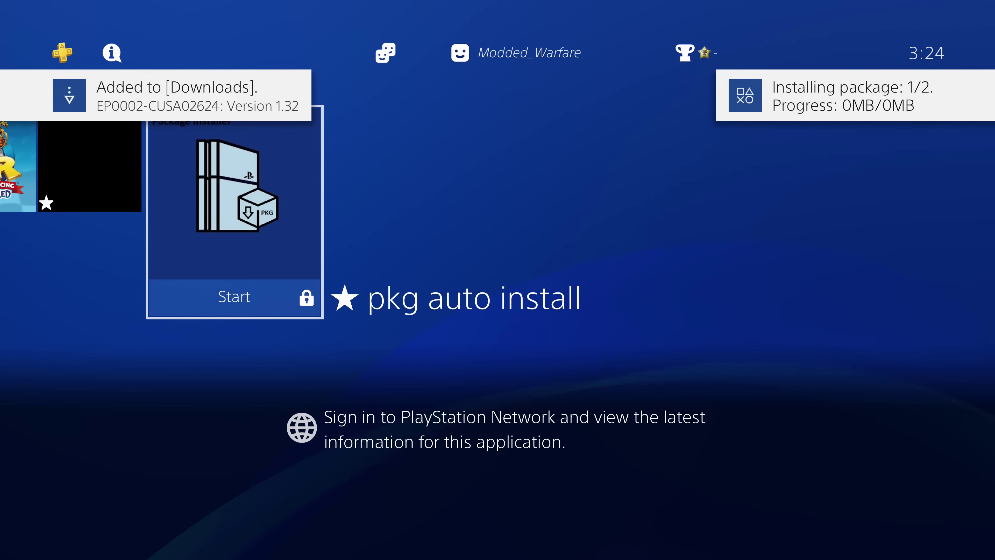
Step: From the Black Ops III tile, open Notifications to reach the Downloads list
key("Left")
key("Left")
key("Left")
key("Left")
key("Left")
key("Left")
key("Left")
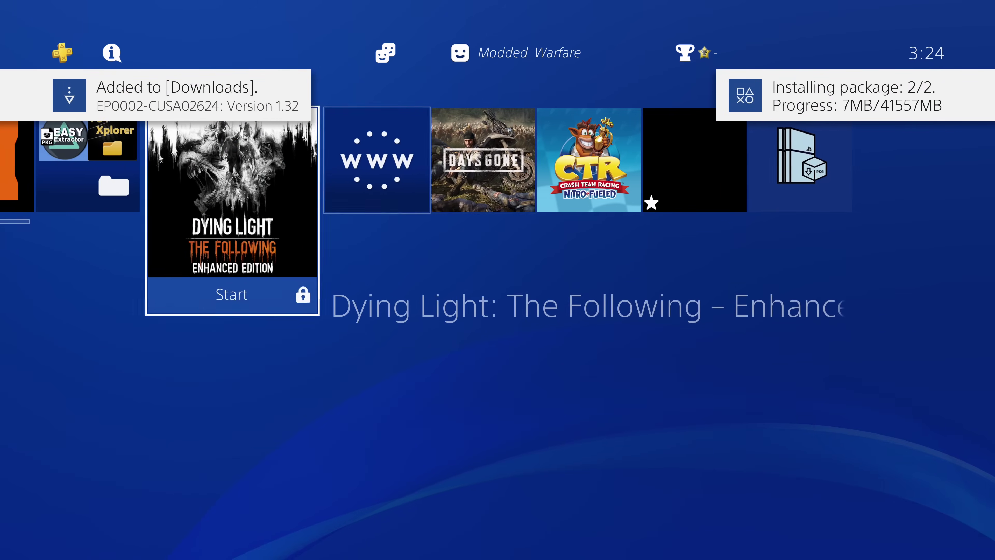
key("Right")
key("Left")
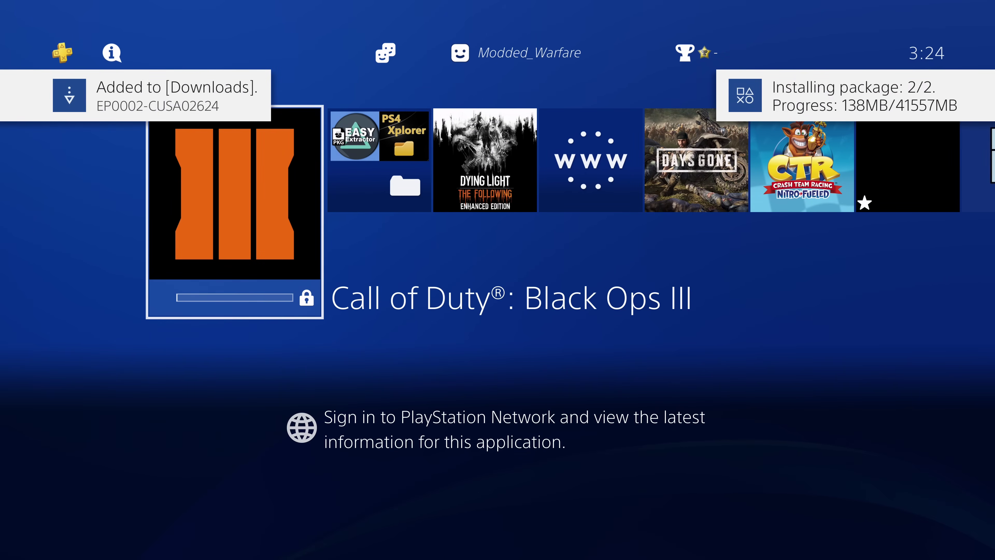
key("Up")
key("Down")
key("Up")
key("Left")
key("Left")
key("Left")
key("Left")
key("Left")
key("Left")
key("Left")
key("Left")
key("Left")
key("Right")
key("Return")
key("Return")
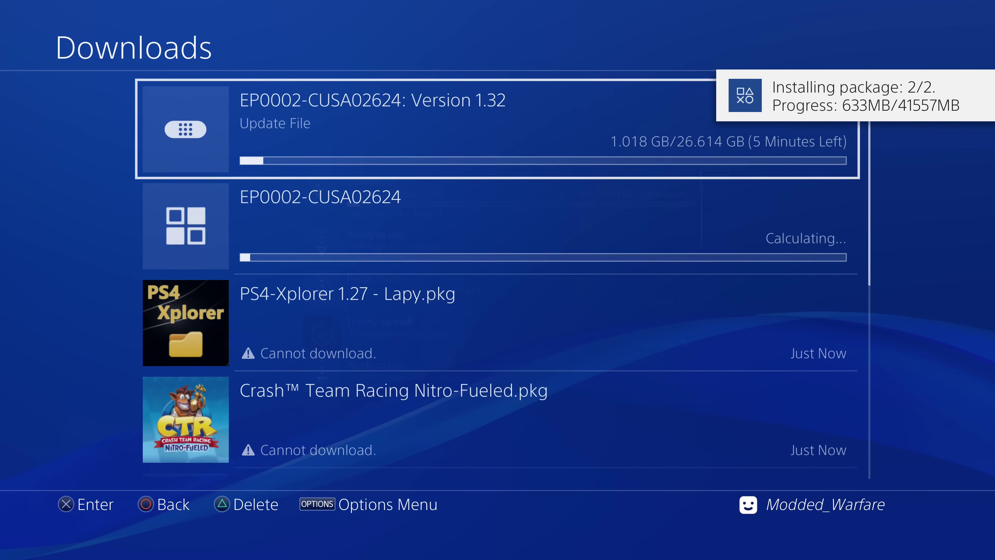
Step: Review the EP0002-CUSA02624 base game and Version 1.32 update progress, then close Downloads
key("Down")
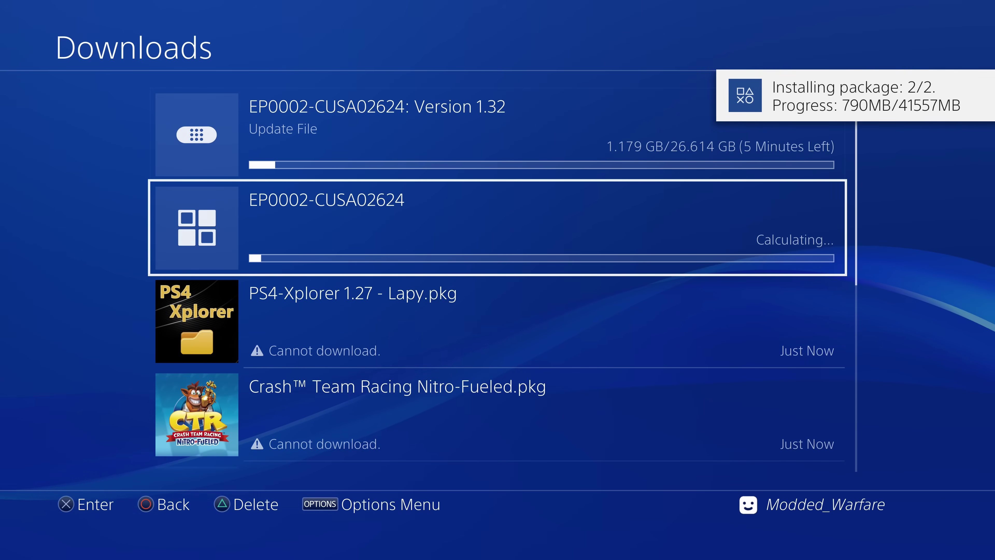
key("Up")
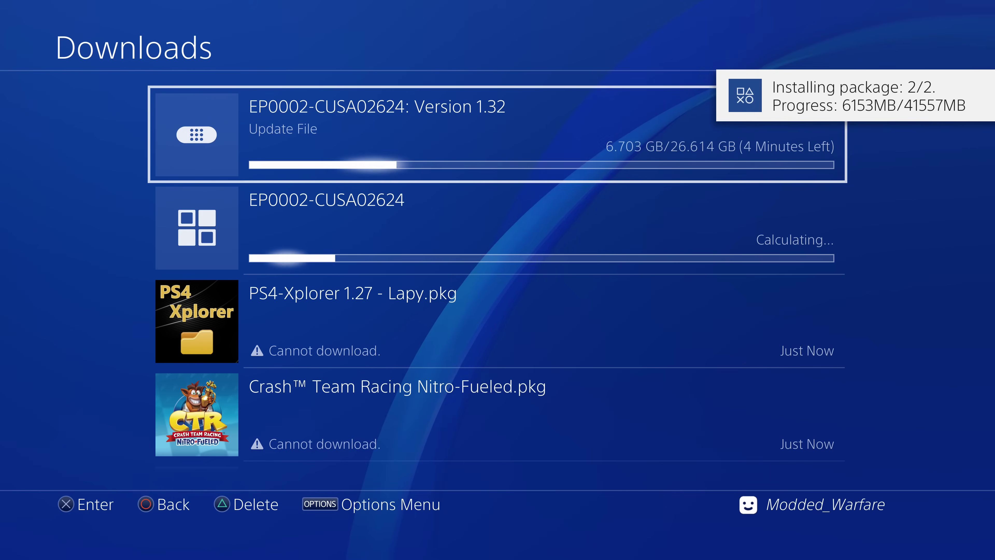
key("Down")
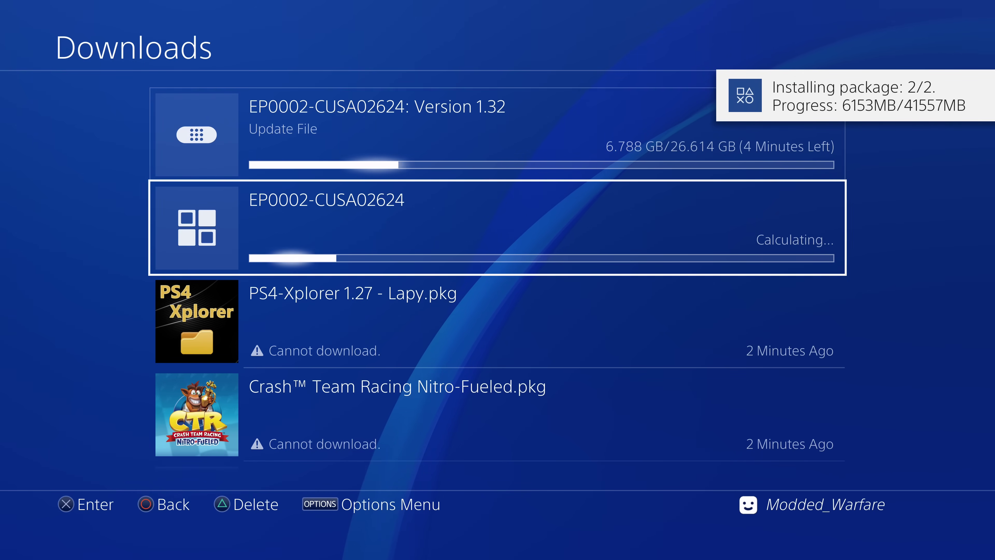
key("Up")
key("Escape")
key("Escape")
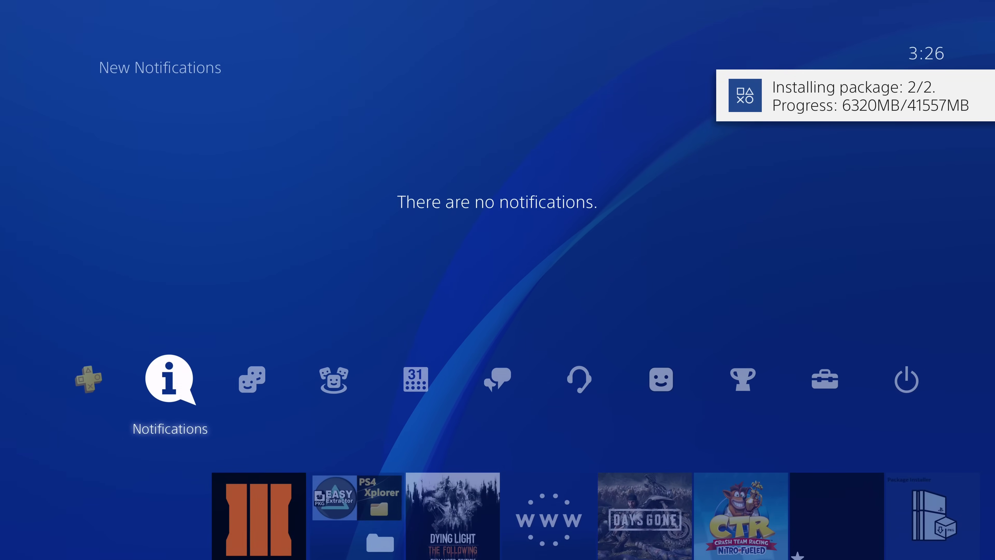
Step: Wait on the home screen, browsing tiles and the Homebrew folder, until Version 1.32 shows Installed
key("Down")
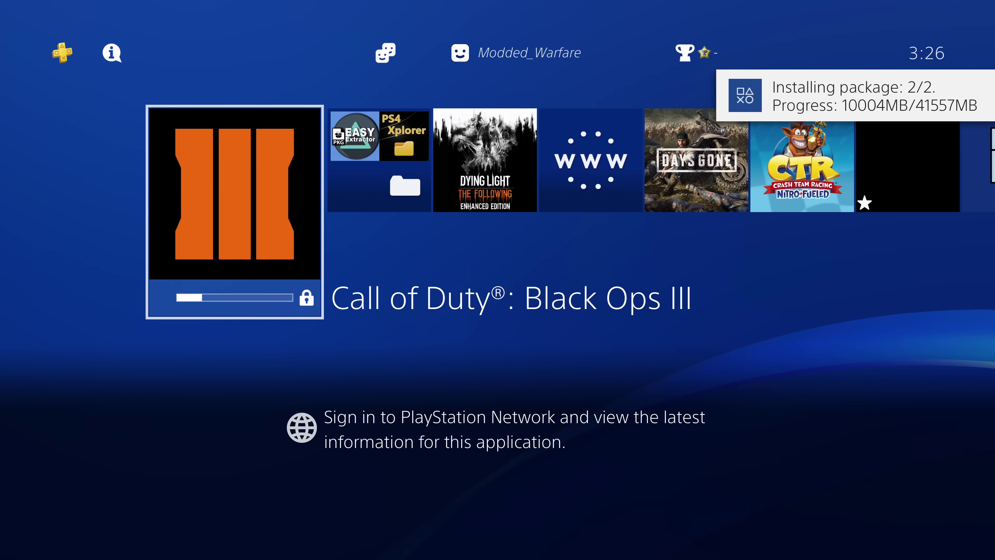
key("Right")
key("Right")
key("Right")
key("Right")
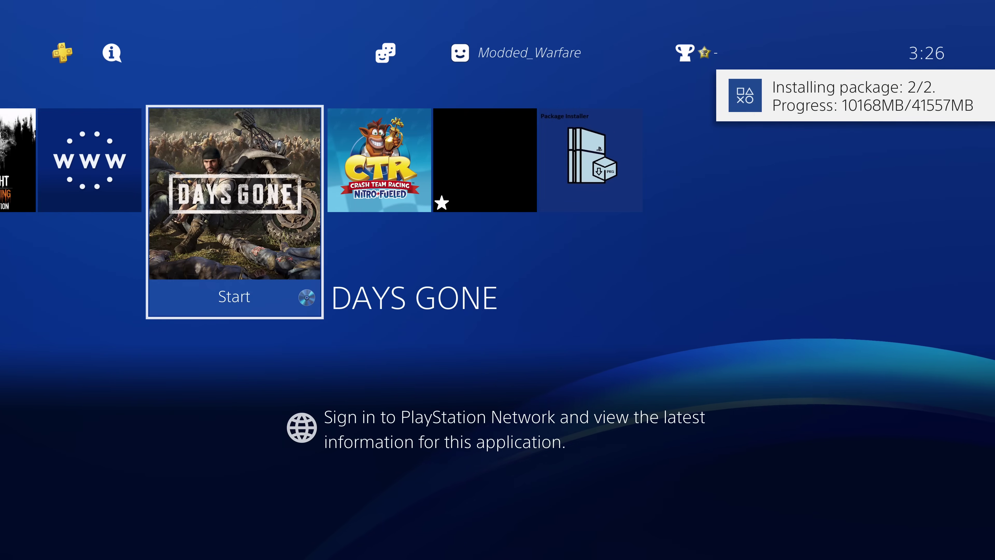
key("Left")
key("Left")
key("Left")
key("Left")
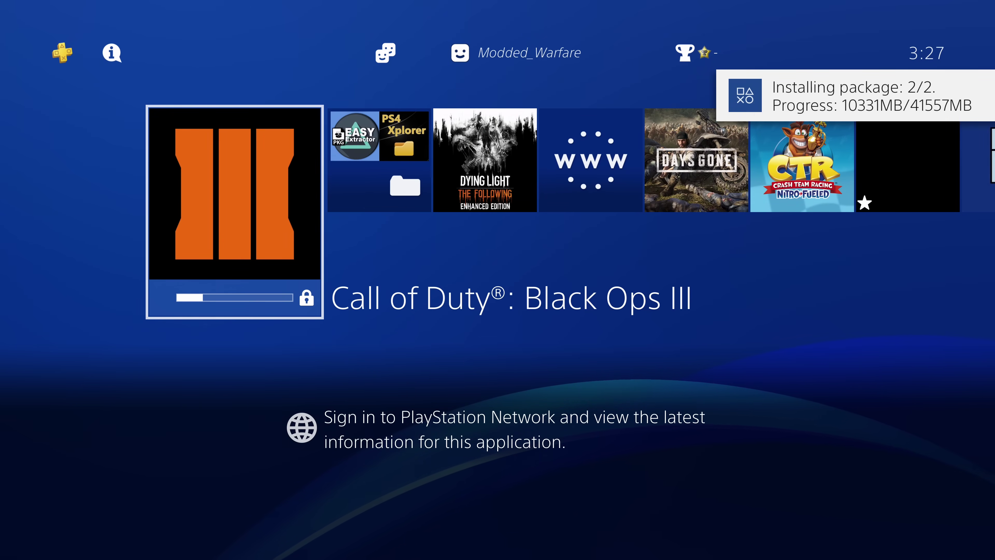
key("Right")
key("Left")
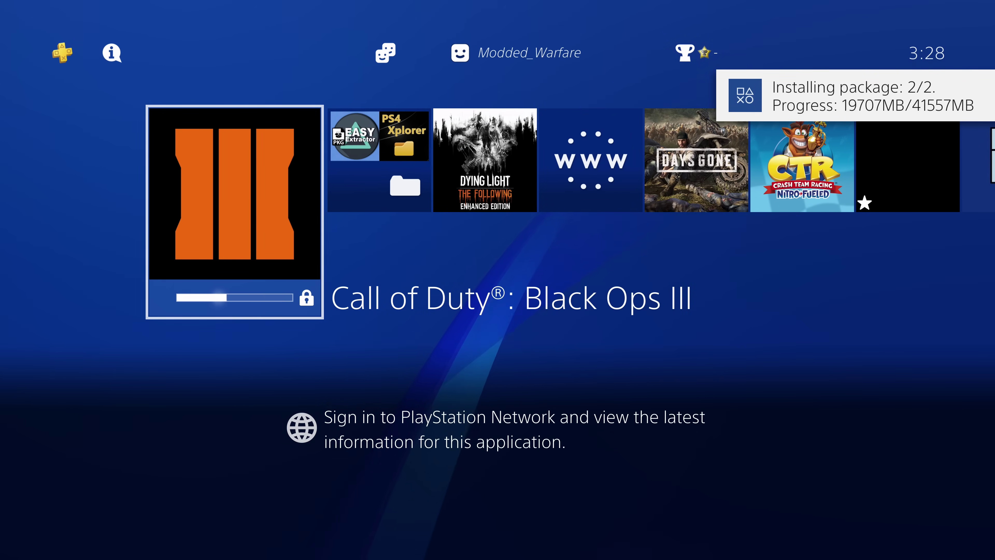
key("Right")
key("Return")
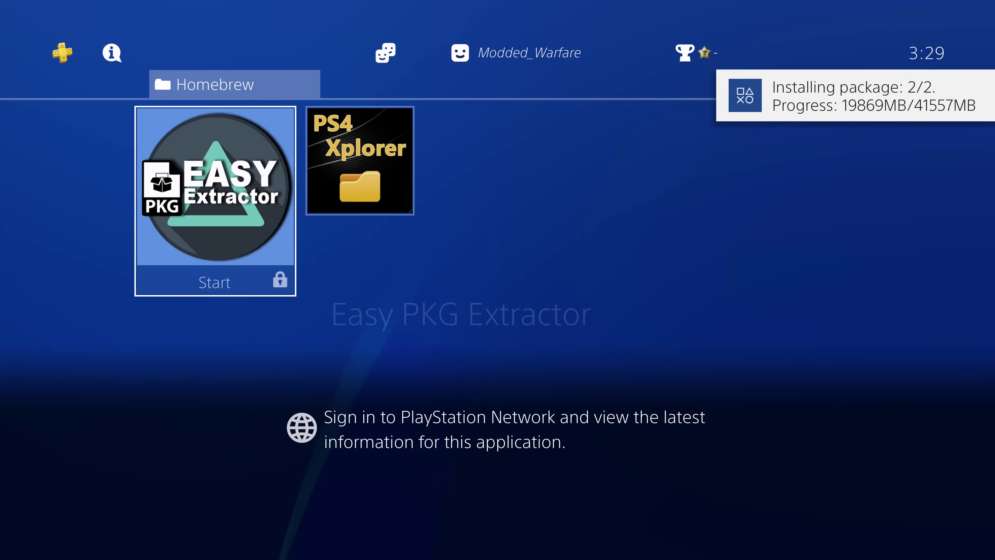
key("Escape")
key("Left")
key("Left")
key("Left")
key("Left")
key("Left")
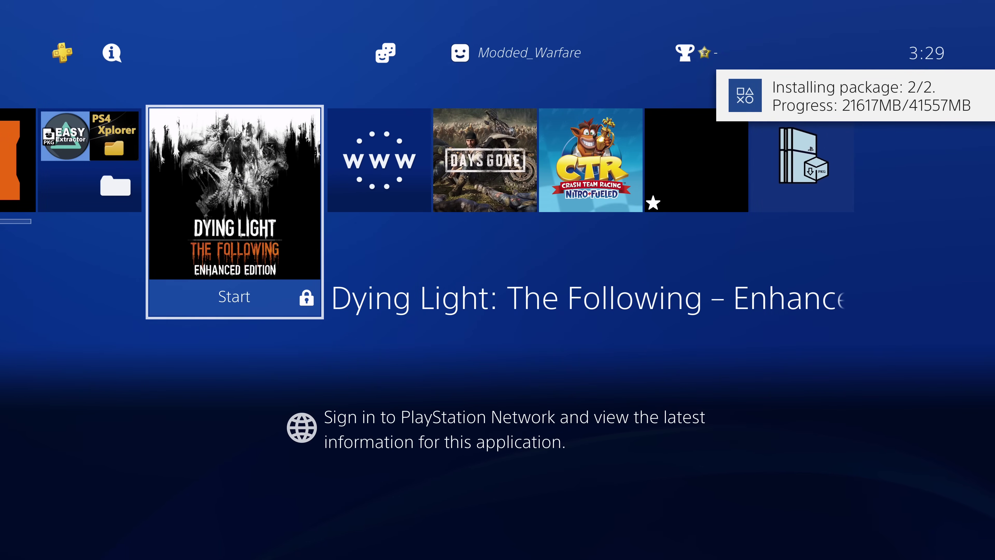
key("Left")
key("Left")
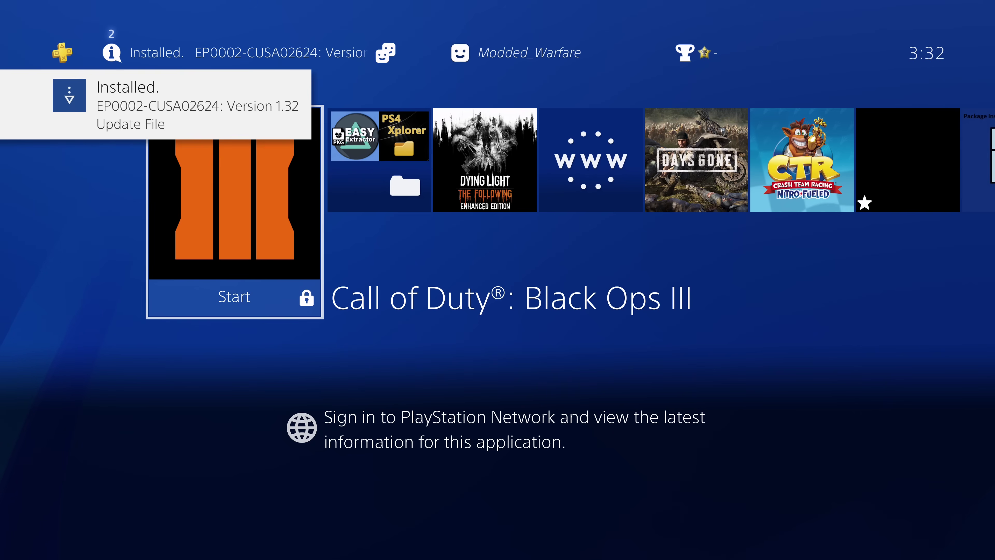
key("Menu")
key("Down")
key("Down")
key("Down")
key("Down")
key("Down")
key("Down")
key("Down")
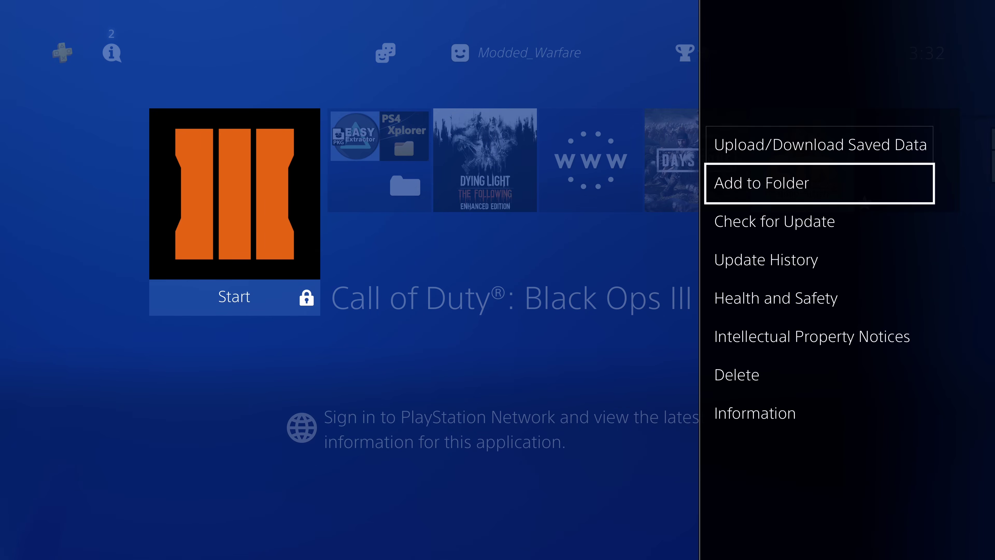
key("Return")
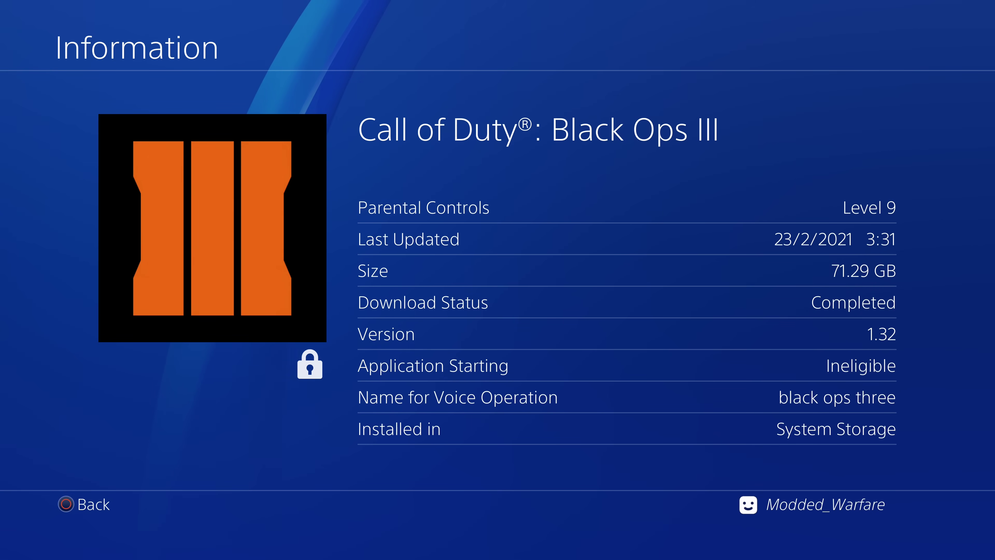
key("Escape")
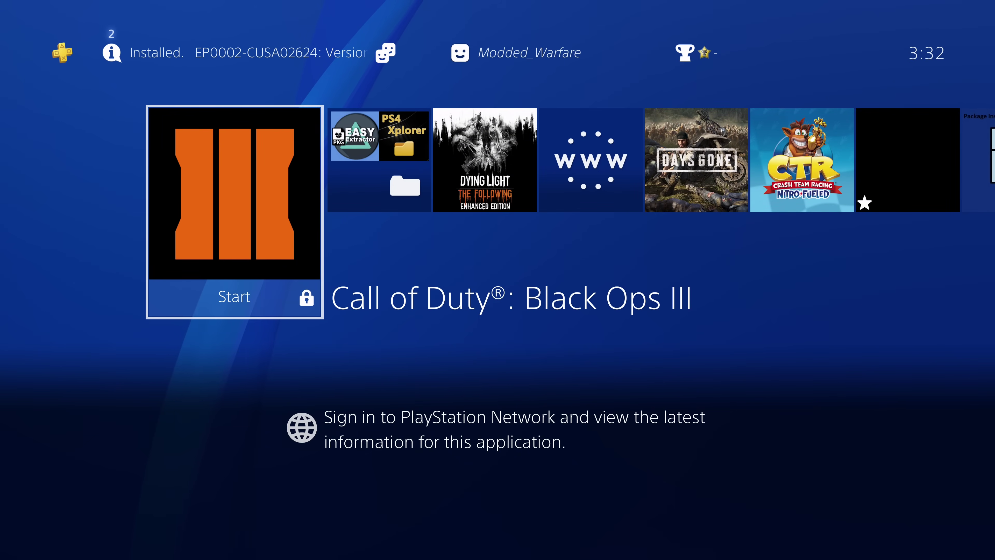